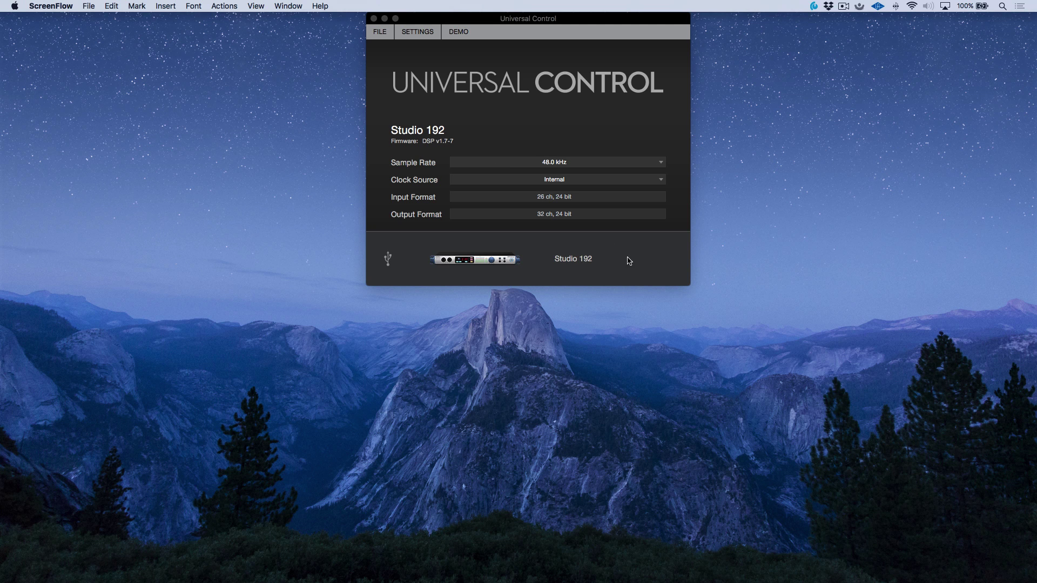
Open the Studio 192 mixer and view the channel settings of Mic 1, Mic 2 and Mic 3
{"action": "left_click", "coordinate": [562, 261]}
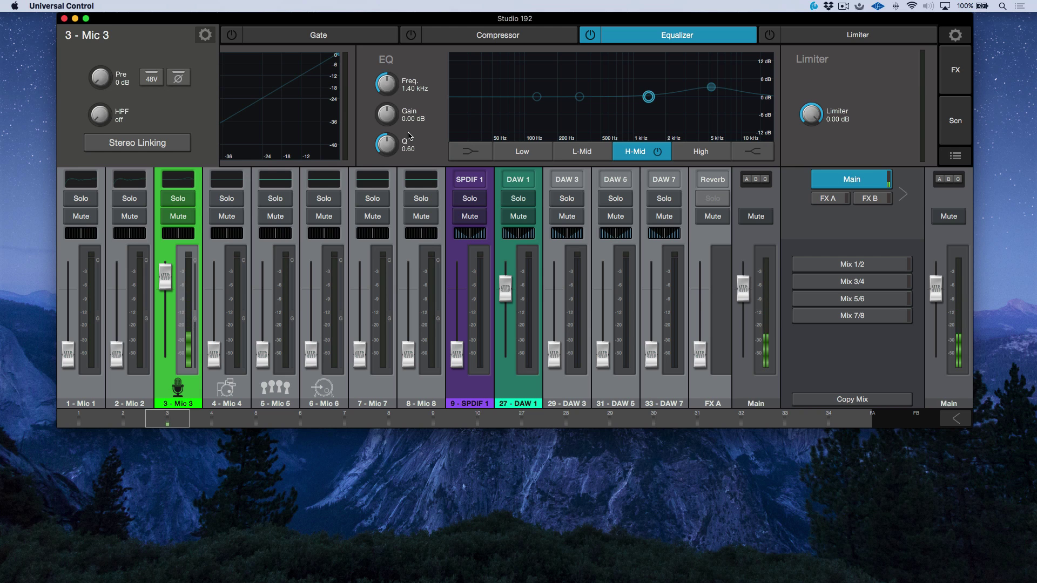
{"action": "left_click", "coordinate": [90, 381]}
{"action": "left_click", "coordinate": [139, 392]}
{"action": "key", "text": "Right"}
{"action": "left_click", "coordinate": [140, 392]}
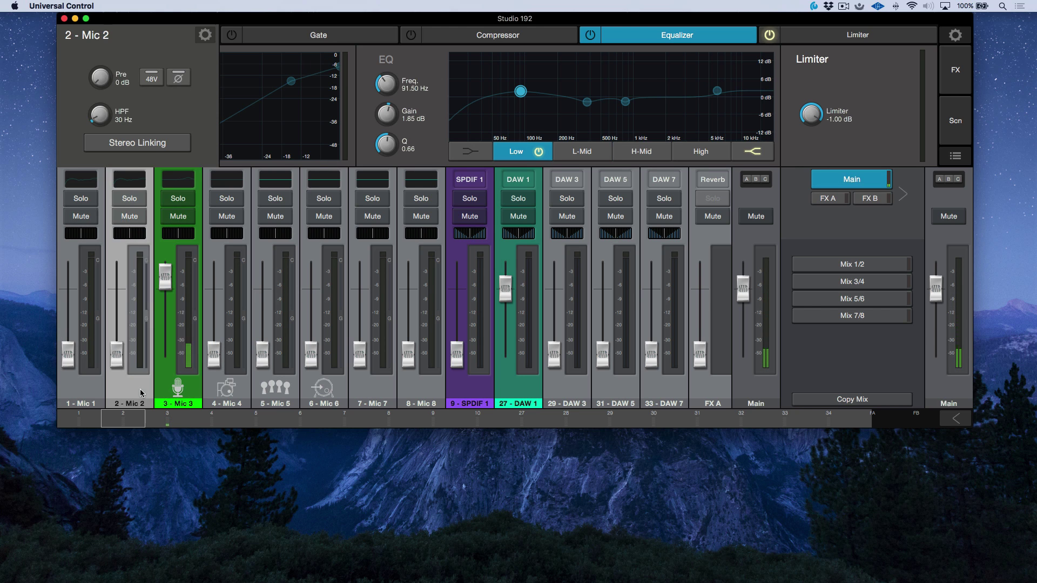
{"action": "left_click", "coordinate": [93, 387]}
{"action": "left_click", "coordinate": [131, 394]}
{"action": "left_click", "coordinate": [161, 394]}
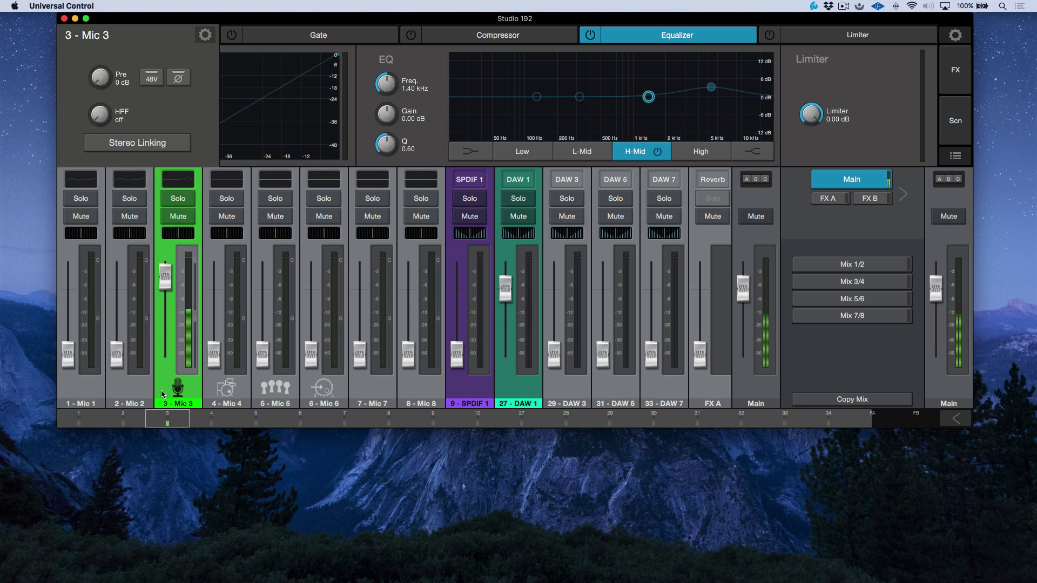
Examine Mic 3's Low, L-Mid and H-Mid equalizer bands and its gate, compressor, equalizer and limiter sections
{"action": "left_click", "coordinate": [582, 151]}
{"action": "left_click", "coordinate": [635, 151]}
{"action": "left_click", "coordinate": [521, 151]}
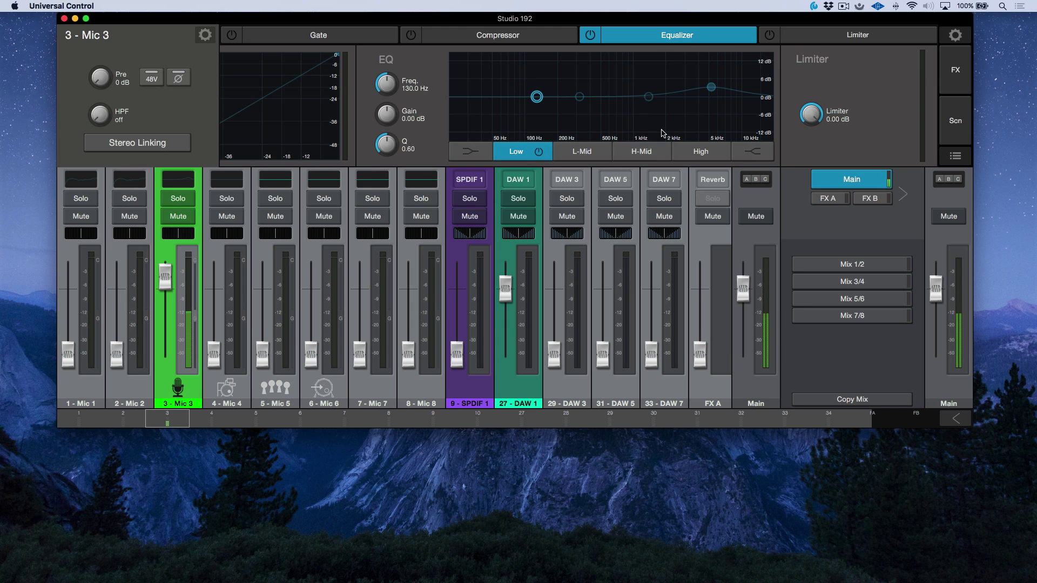
{"action": "left_click", "coordinate": [635, 151]}
{"action": "left_click", "coordinate": [352, 41]}
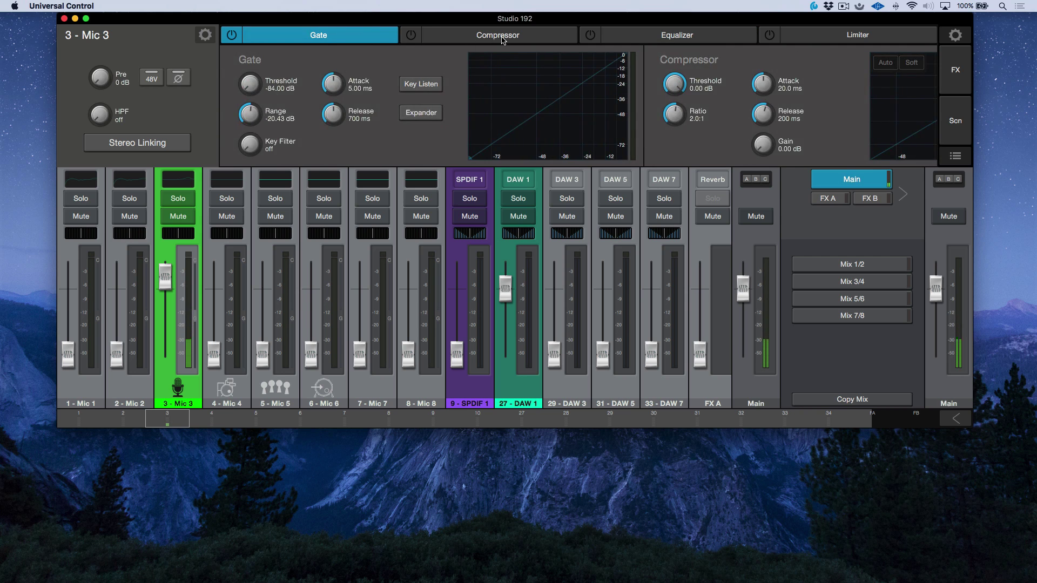
{"action": "left_click", "coordinate": [470, 40]}
{"action": "left_click", "coordinate": [681, 37]}
{"action": "left_click", "coordinate": [857, 34]}
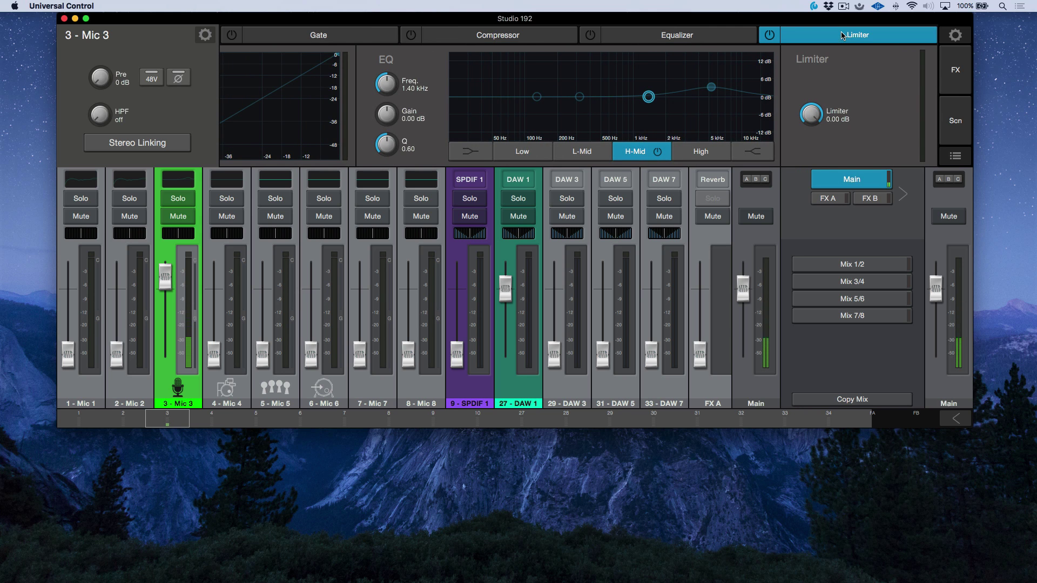
Compare the processing settings of Mic 1 with those of Mic 3 and select Mic 3's Low equalizer band
{"action": "left_click", "coordinate": [88, 394]}
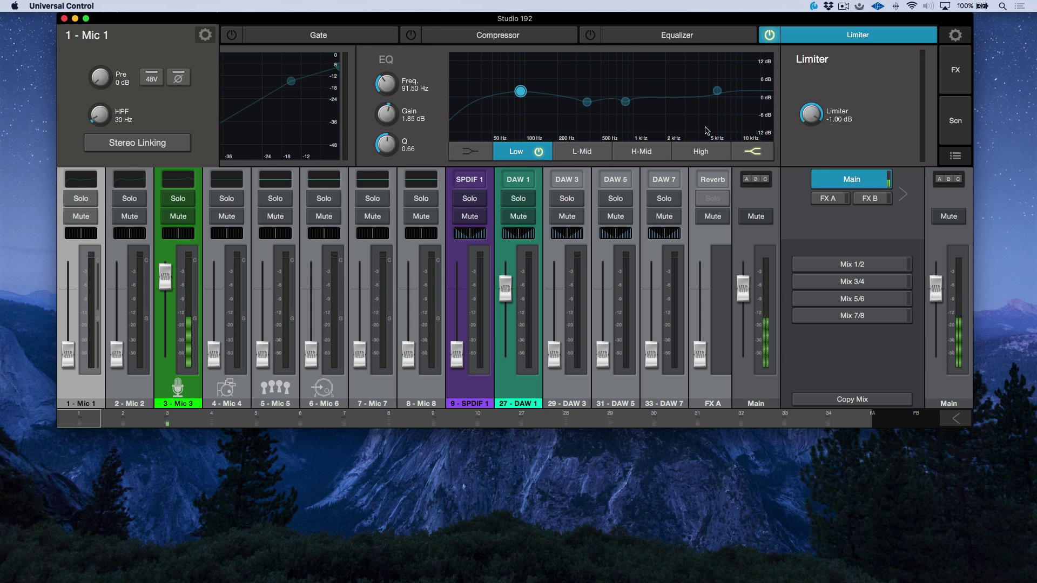
{"action": "left_click", "coordinate": [194, 387]}
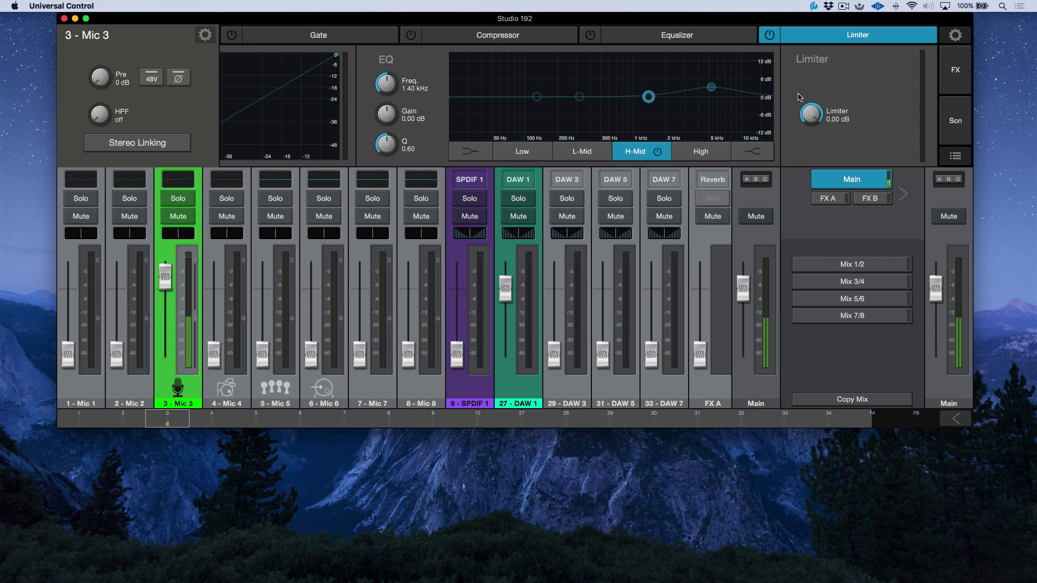
{"action": "left_click", "coordinate": [536, 96]}
{"action": "mouse_move", "coordinate": [164, 285]}
{"action": "left_mouse_down"}
{"action": "mouse_move", "coordinate": [166, 296]}
{"action": "mouse_move", "coordinate": [169, 286]}
{"action": "left_mouse_up"}
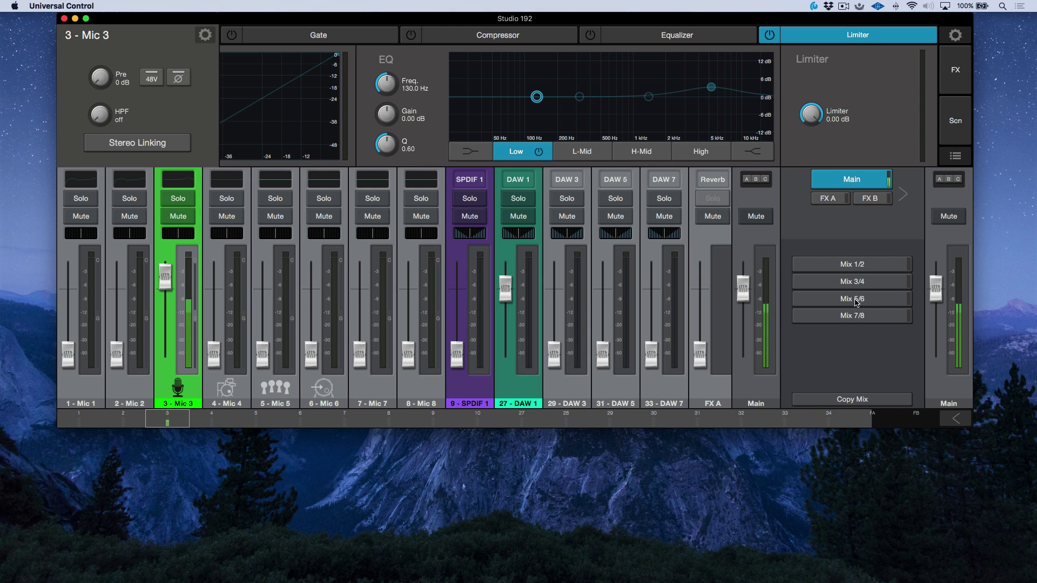
Review the channel faders of Mix 1/2, Mix 3/4, Mix 5/6 and Mix 7/8, and return to the Main mix
{"action": "left_click", "coordinate": [861, 266]}
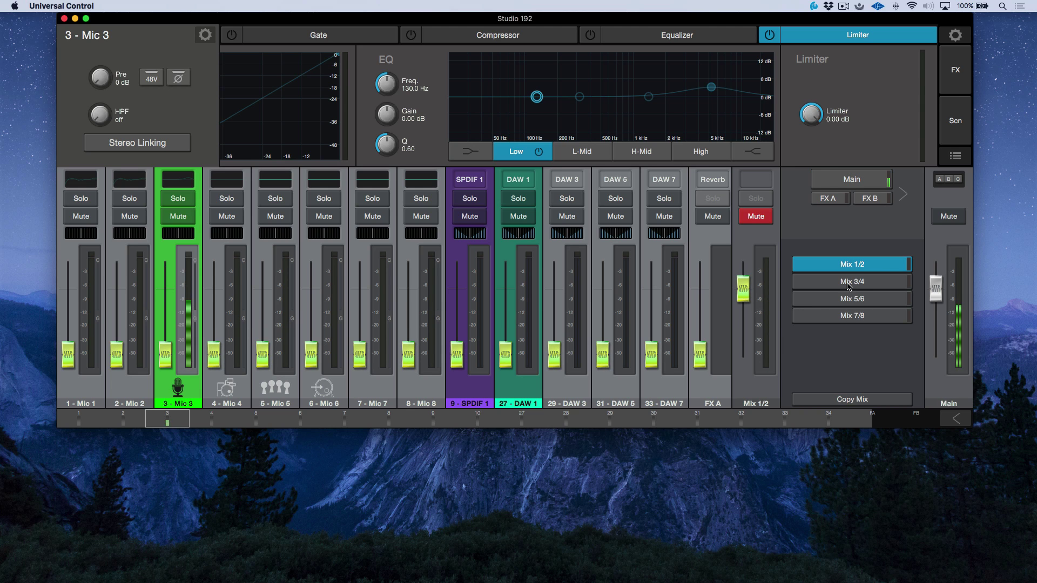
{"action": "left_click", "coordinate": [849, 286]}
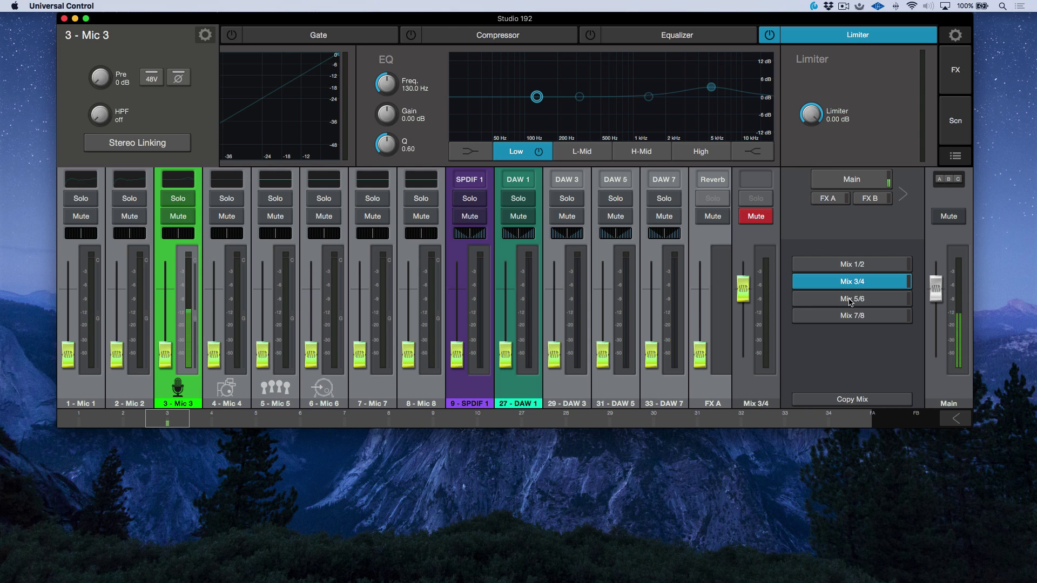
{"action": "left_click", "coordinate": [846, 297]}
{"action": "left_click", "coordinate": [860, 316]}
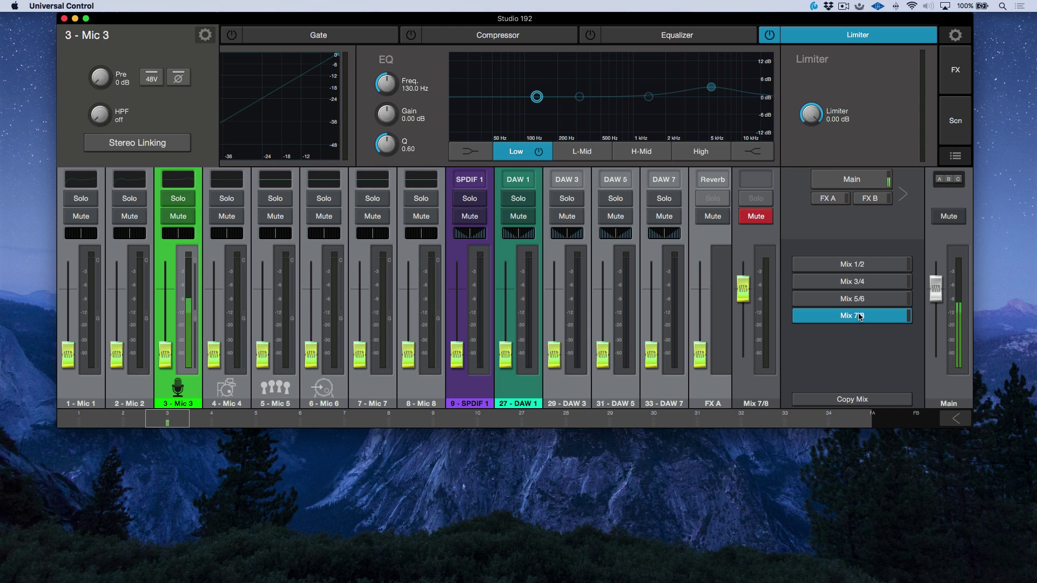
{"action": "left_click", "coordinate": [859, 265]}
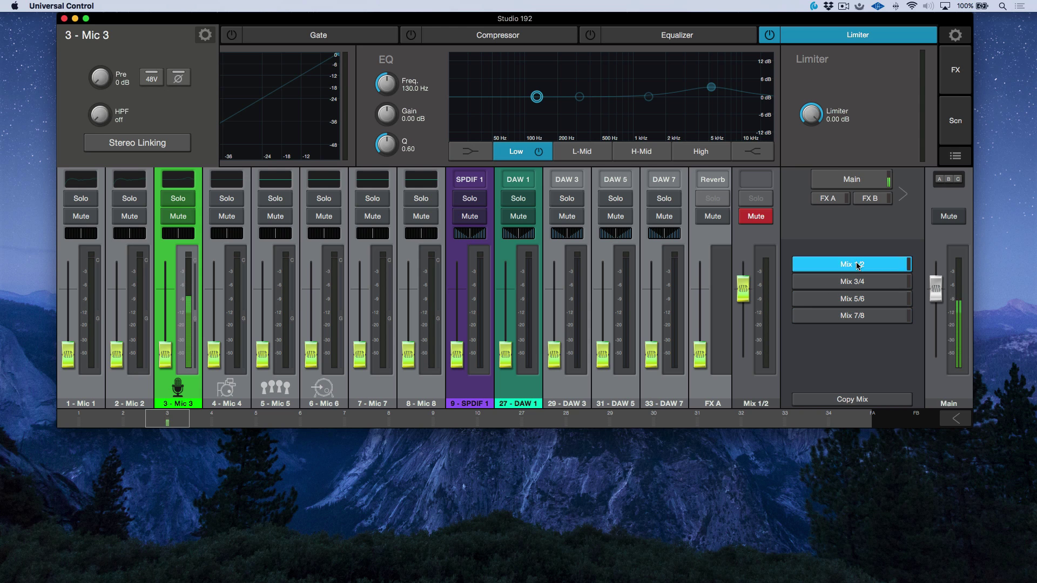
{"action": "left_click", "coordinate": [863, 180]}
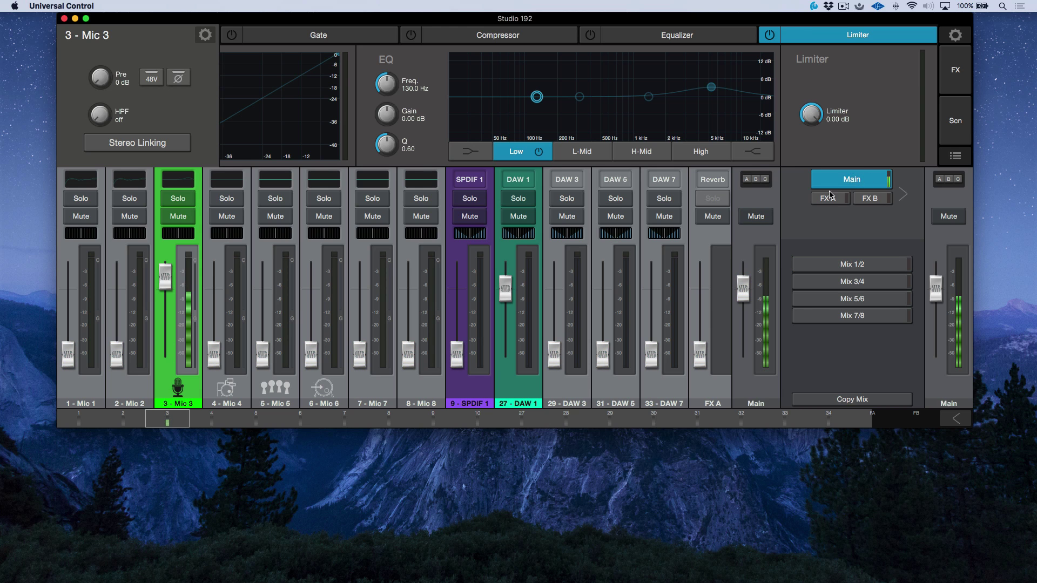
Copy the Main mix to Mix 7/8 and display Mix 7/8
{"action": "left_click", "coordinate": [859, 400]}
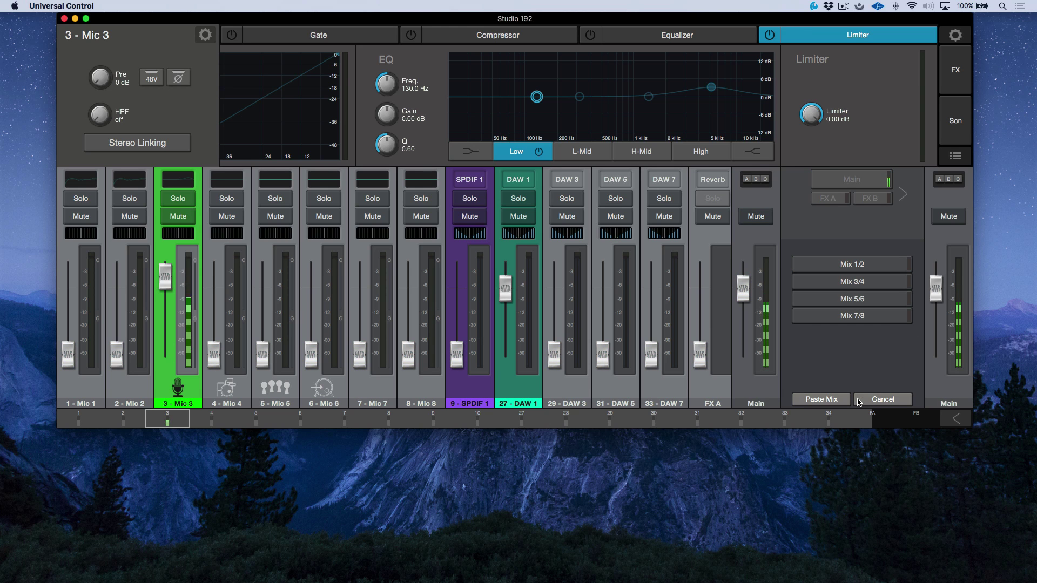
{"action": "left_click", "coordinate": [856, 319]}
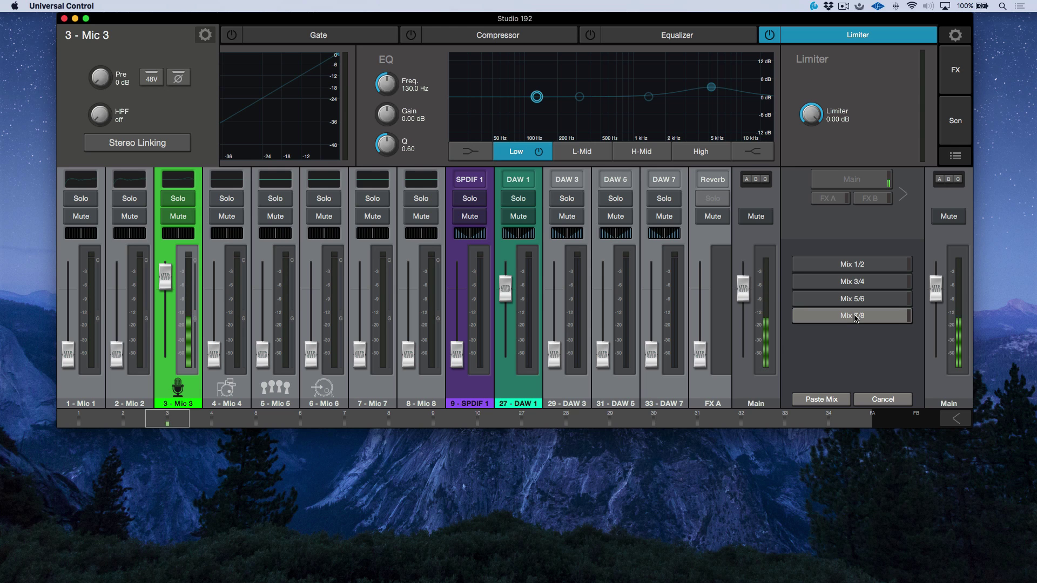
{"action": "left_click", "coordinate": [830, 401]}
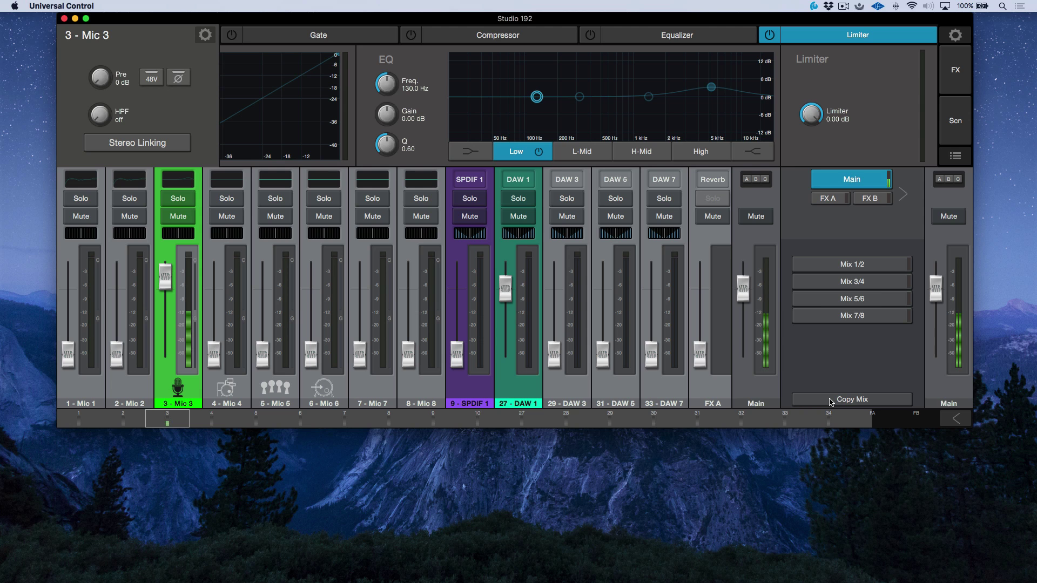
{"action": "left_click", "coordinate": [868, 318]}
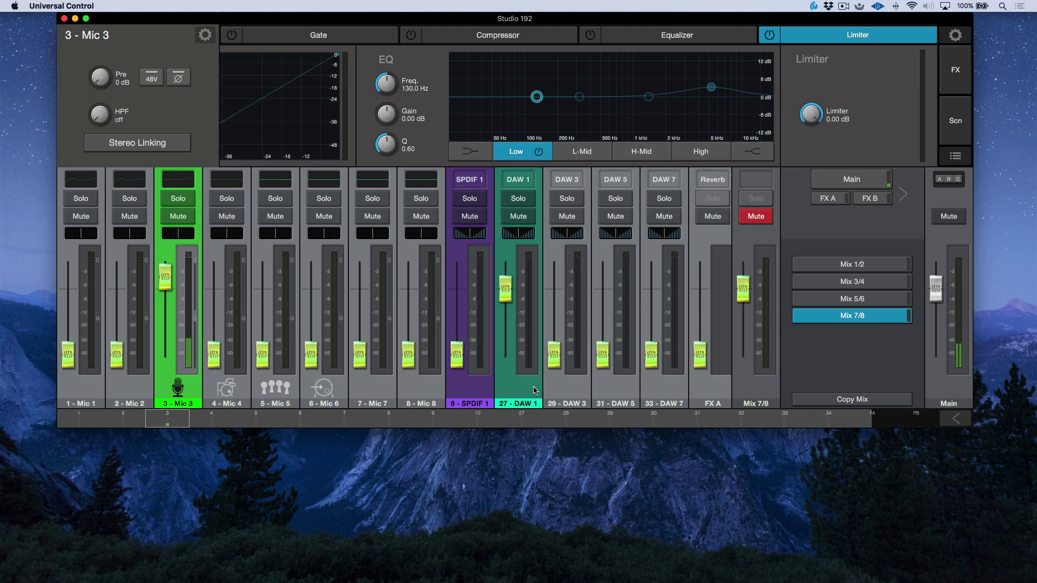
Compare the fader levels of the Main mix, Mix 1/2, Mix 3/4, Mix 5/6 and Mix 7/8
{"action": "left_click", "coordinate": [878, 184]}
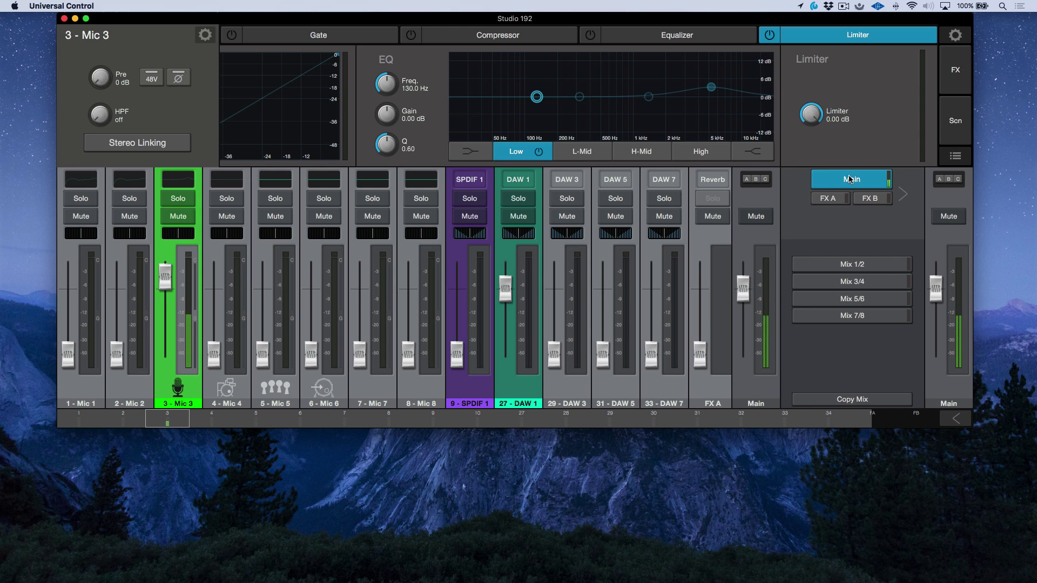
{"action": "left_click", "coordinate": [863, 264]}
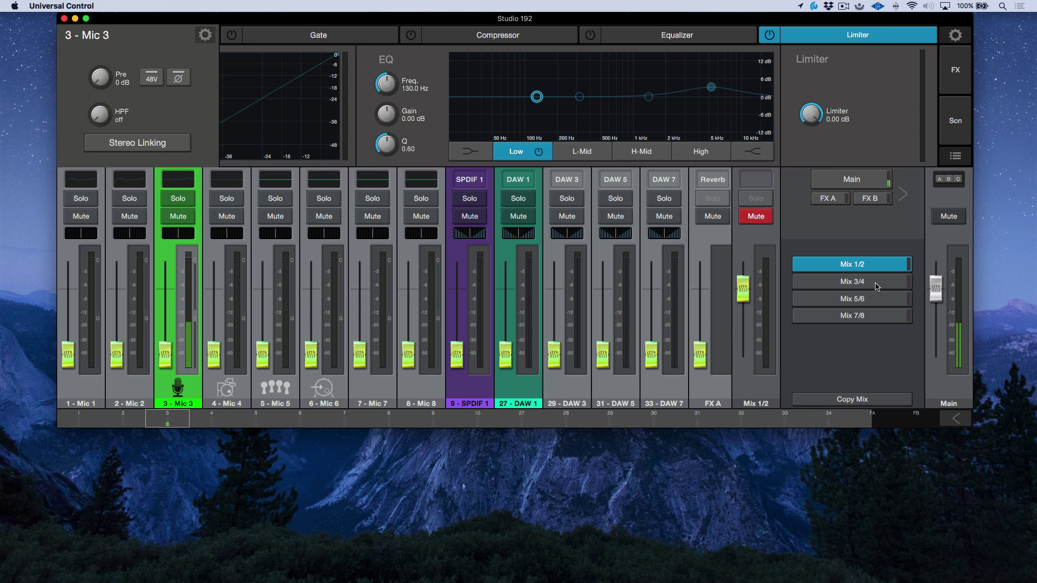
{"action": "left_click", "coordinate": [876, 285]}
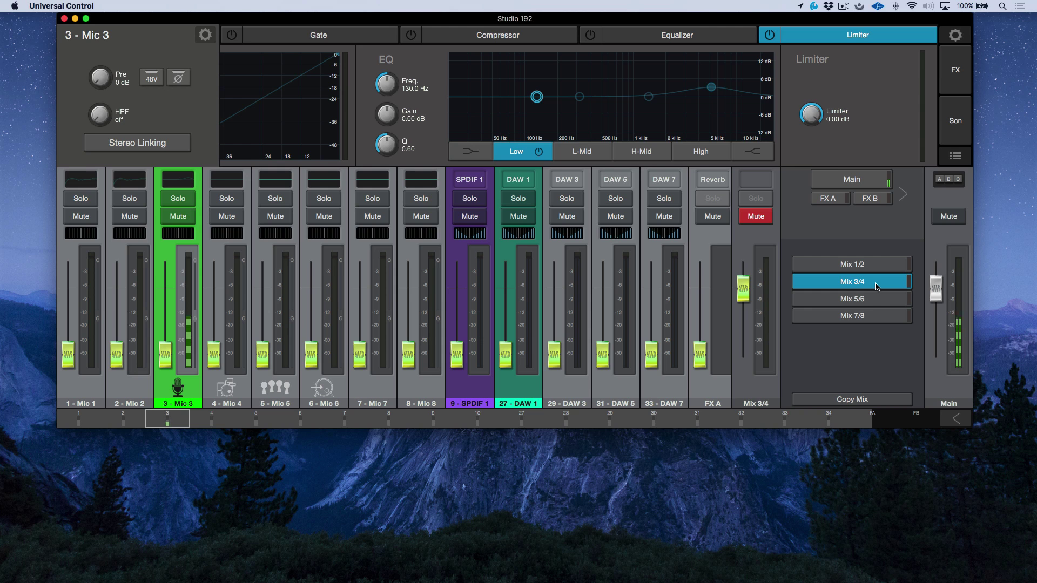
{"action": "left_click", "coordinate": [878, 299]}
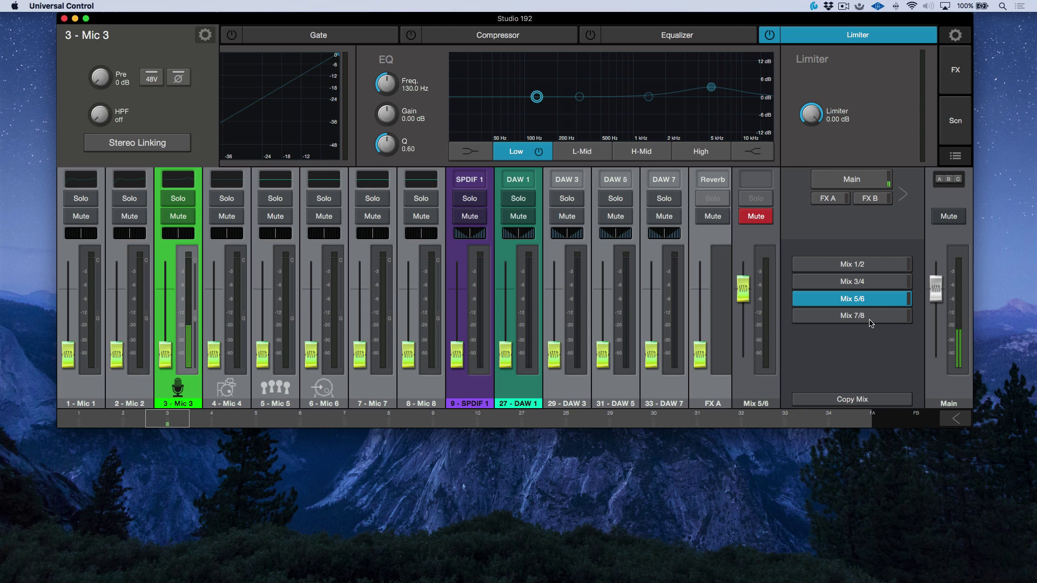
{"action": "left_click", "coordinate": [871, 320]}
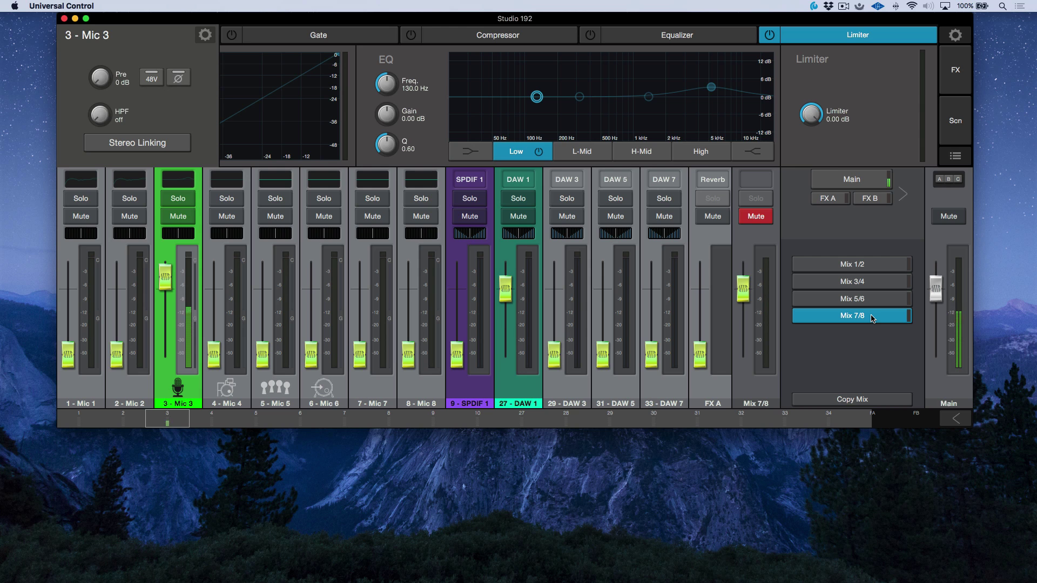
Copy Mix 5/6 onto Mix 7/8 and compare the faders of both mixes
{"action": "left_click", "coordinate": [875, 301]}
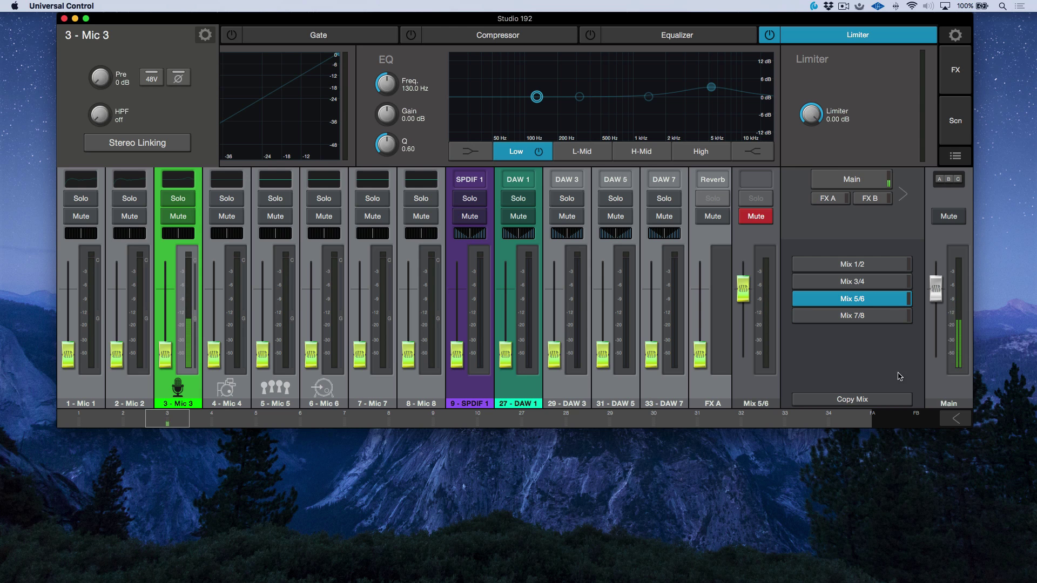
{"action": "left_click", "coordinate": [858, 399]}
{"action": "left_click", "coordinate": [867, 316]}
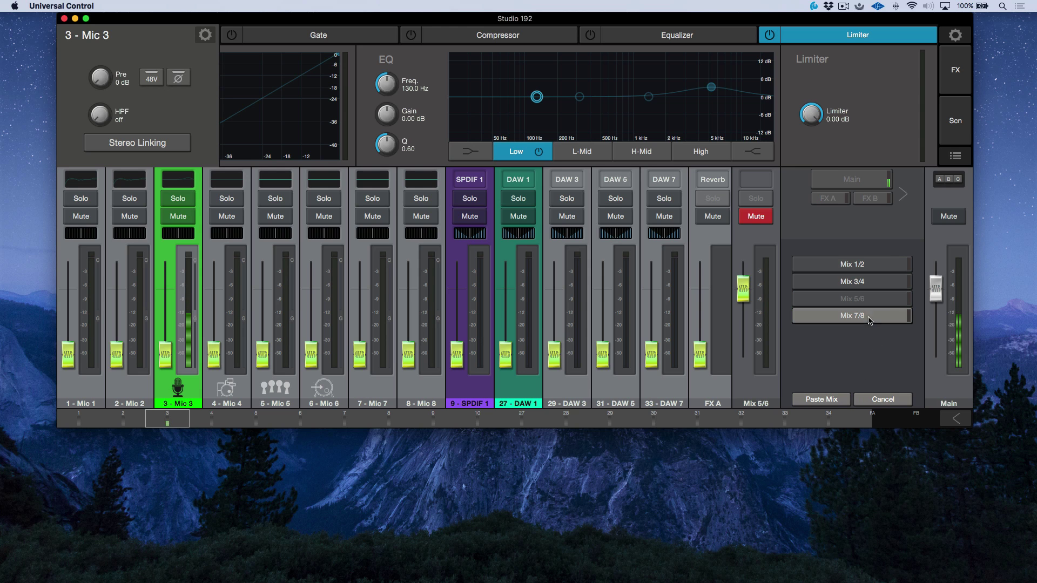
{"action": "left_click", "coordinate": [823, 400]}
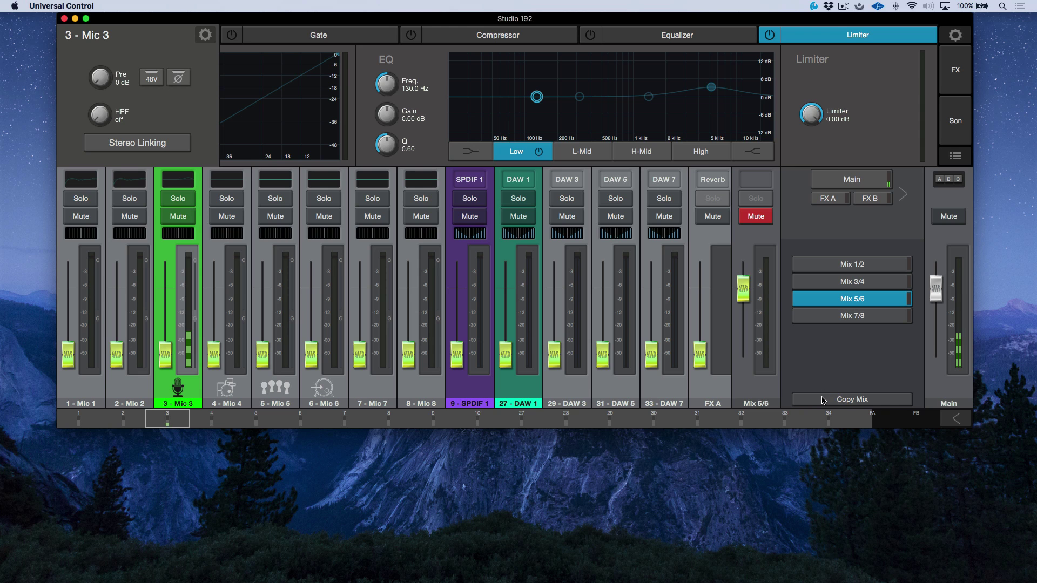
{"action": "left_click", "coordinate": [862, 317]}
{"action": "left_click", "coordinate": [867, 299]}
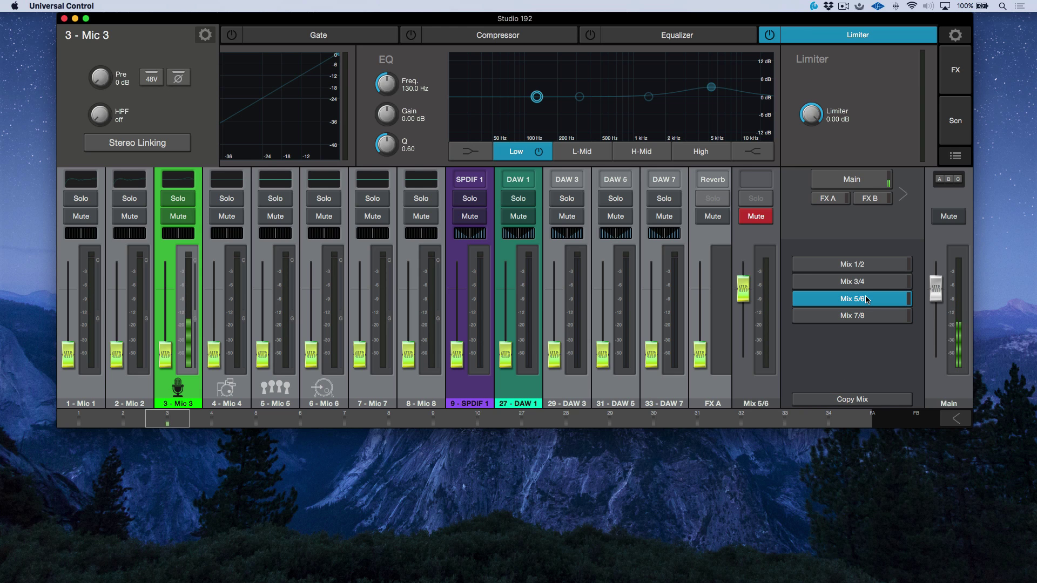
Examine the FX A and FX B send levels against the Main mix, leaving the FX A sends displayed
{"action": "left_click", "coordinate": [866, 181]}
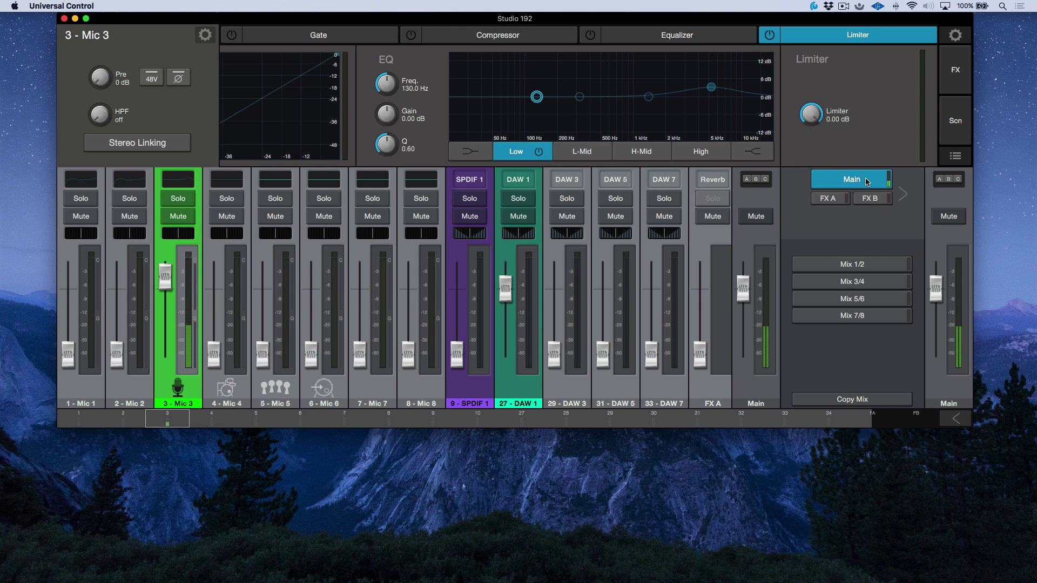
{"action": "left_click", "coordinate": [825, 198]}
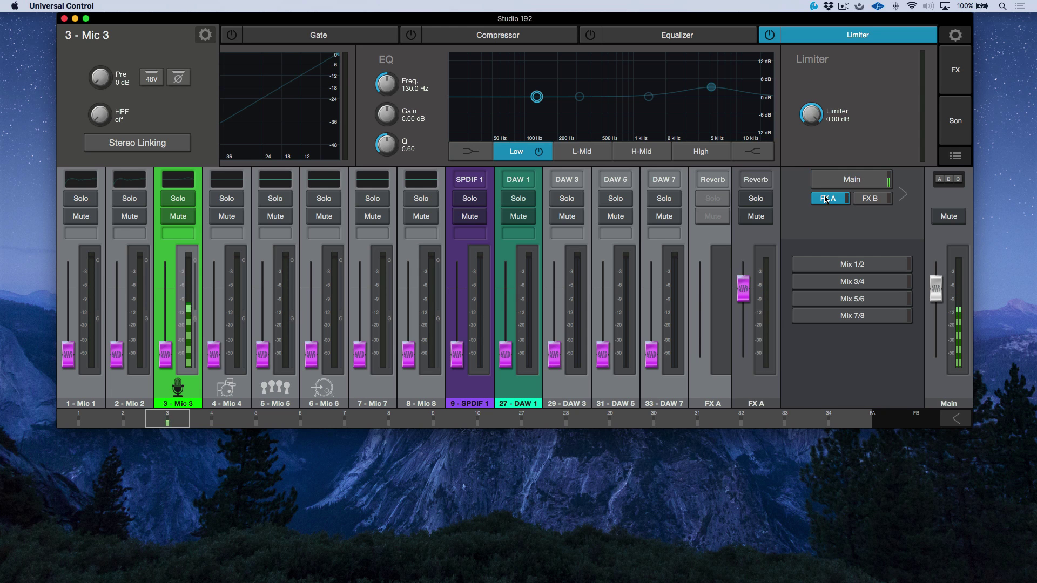
{"action": "left_click", "coordinate": [879, 200]}
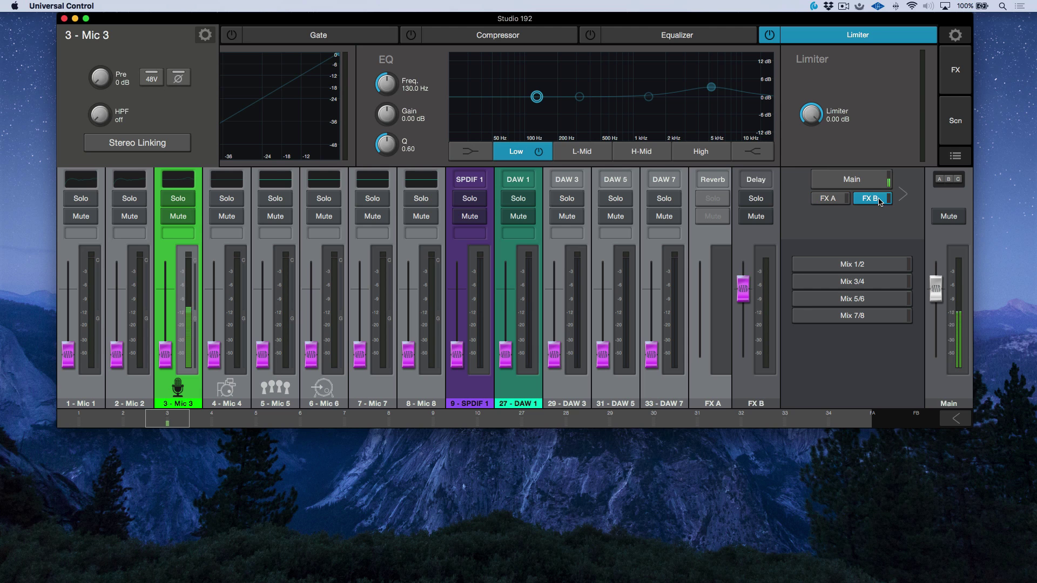
{"action": "left_click", "coordinate": [870, 185]}
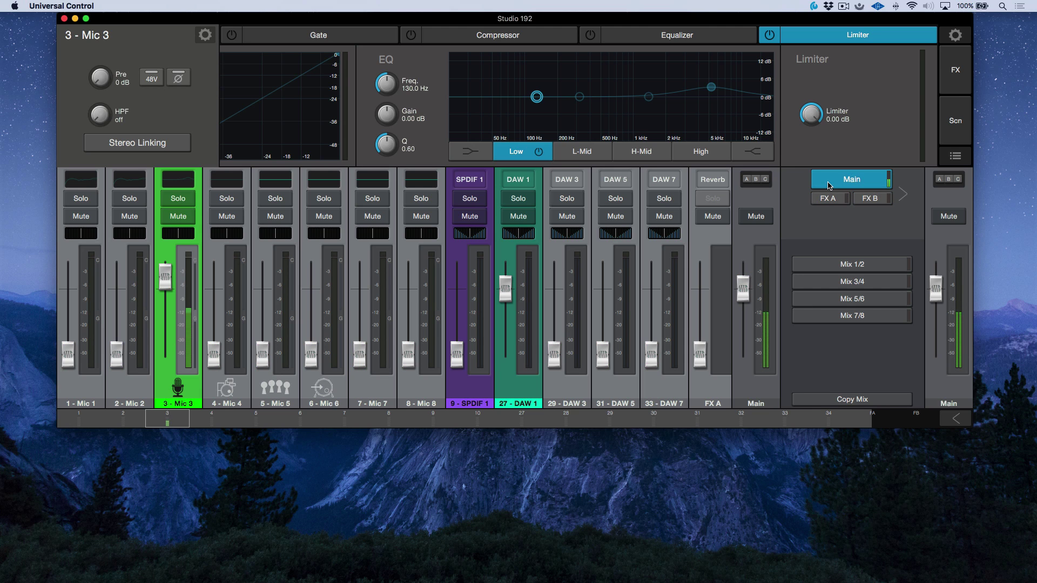
{"action": "left_click", "coordinate": [833, 198]}
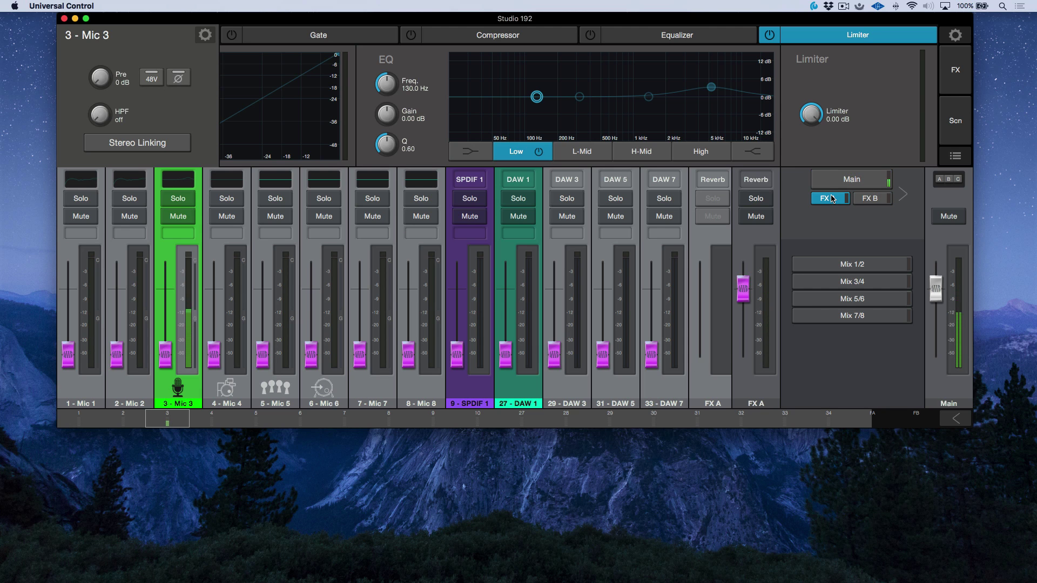
{"action": "left_click", "coordinate": [871, 199]}
{"action": "left_click", "coordinate": [828, 200]}
Open the effects settings and set the FX A reverb type to PLATE
{"action": "left_click", "coordinate": [955, 69]}
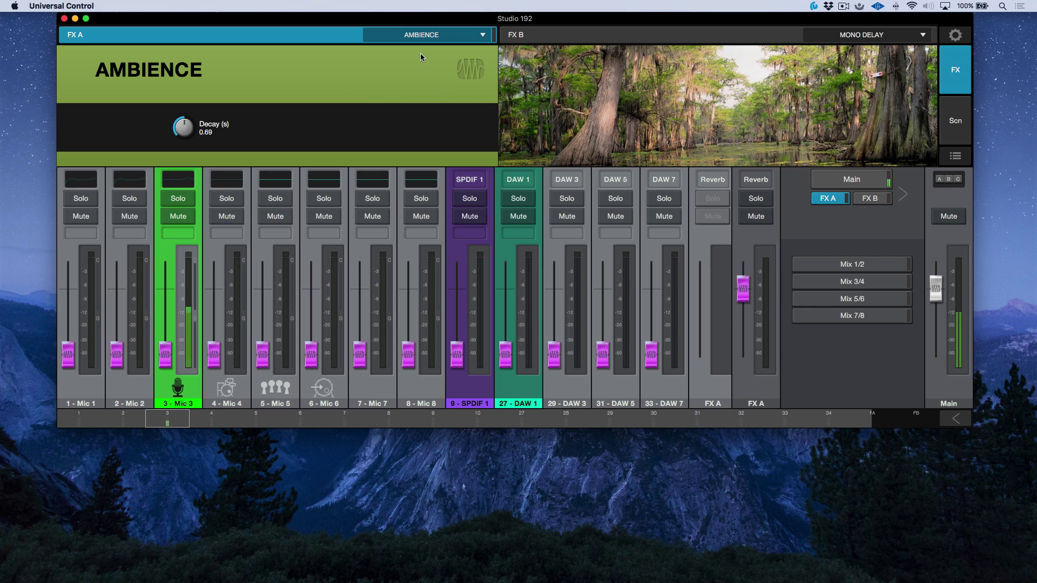
{"action": "left_click", "coordinate": [449, 34]}
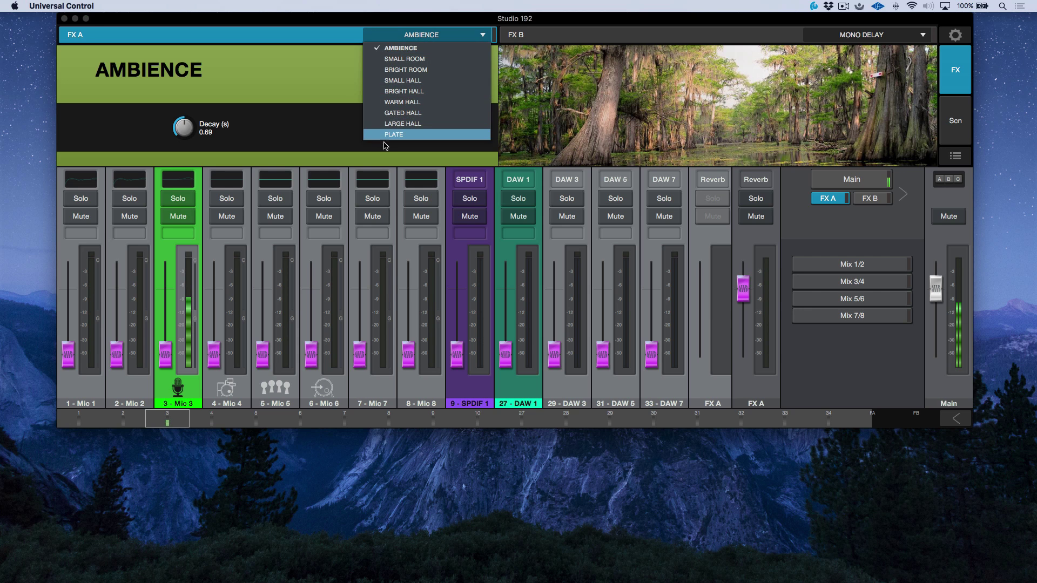
{"action": "left_click", "coordinate": [400, 137]}
Set the FX B delay type to PINGPONG DLY
{"action": "left_click", "coordinate": [890, 35]}
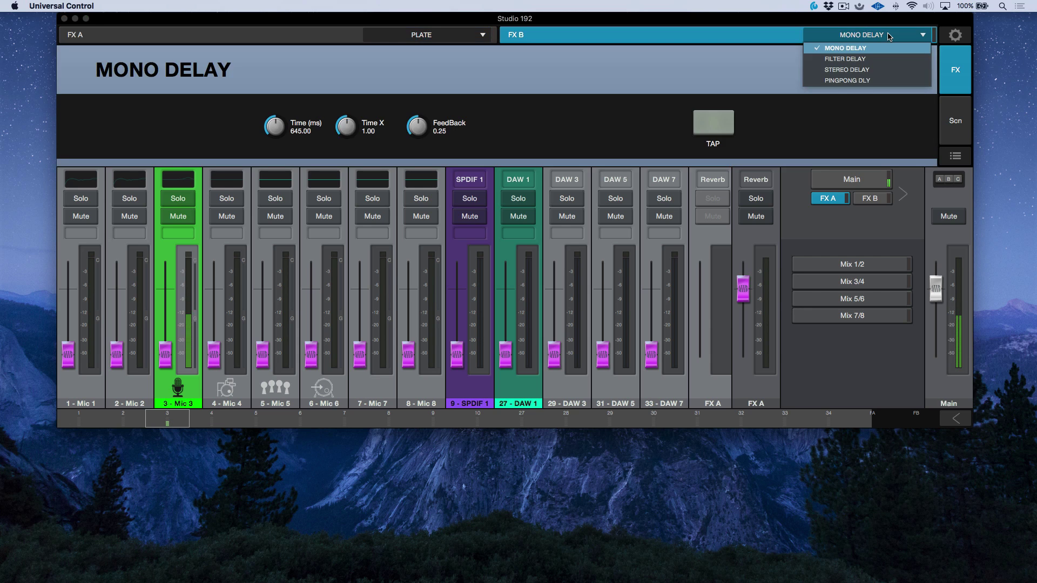
{"action": "left_click", "coordinate": [862, 80]}
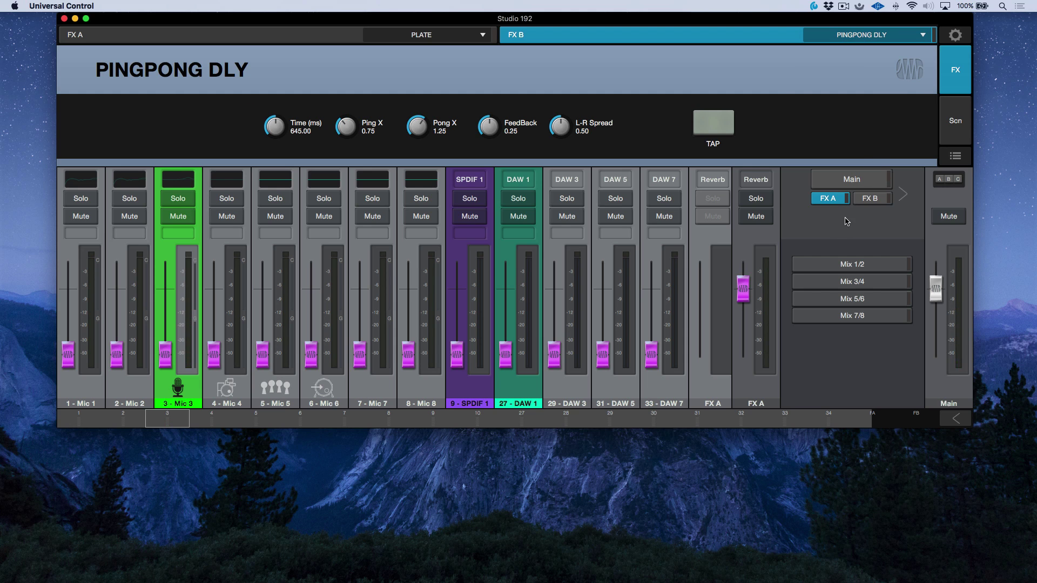
Compare the Main mix with the FX A and FX B sends, raising Mic 3's FX B send and ending on the Main mix
{"action": "left_click", "coordinate": [853, 182]}
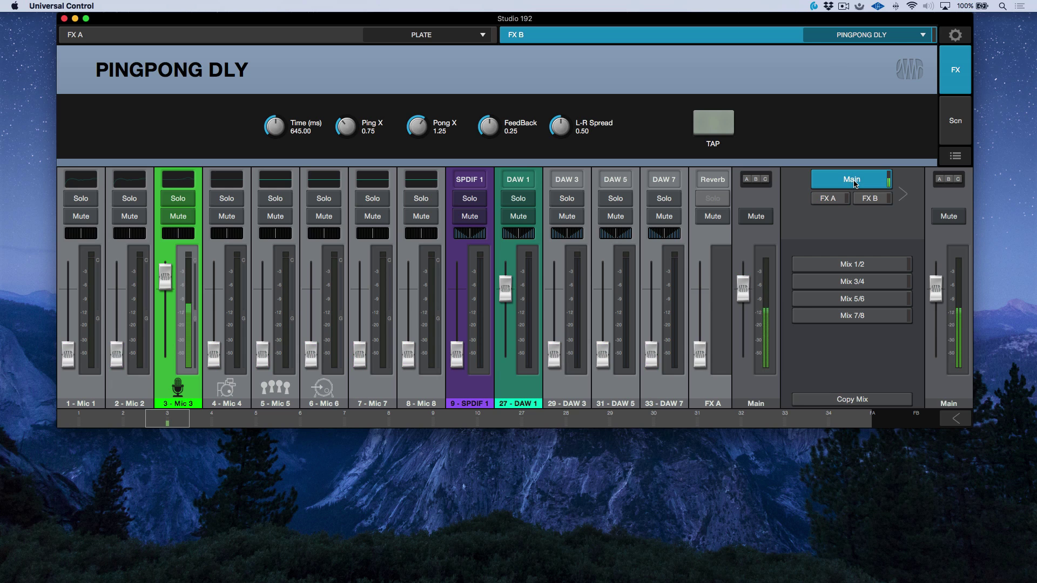
{"action": "left_click", "coordinate": [827, 199]}
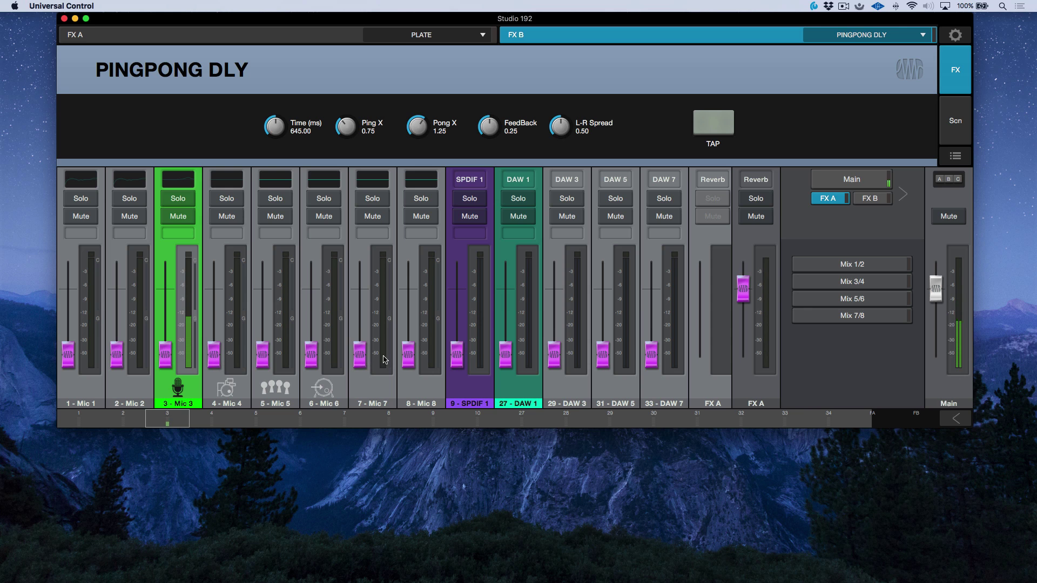
{"action": "left_click", "coordinate": [852, 182]}
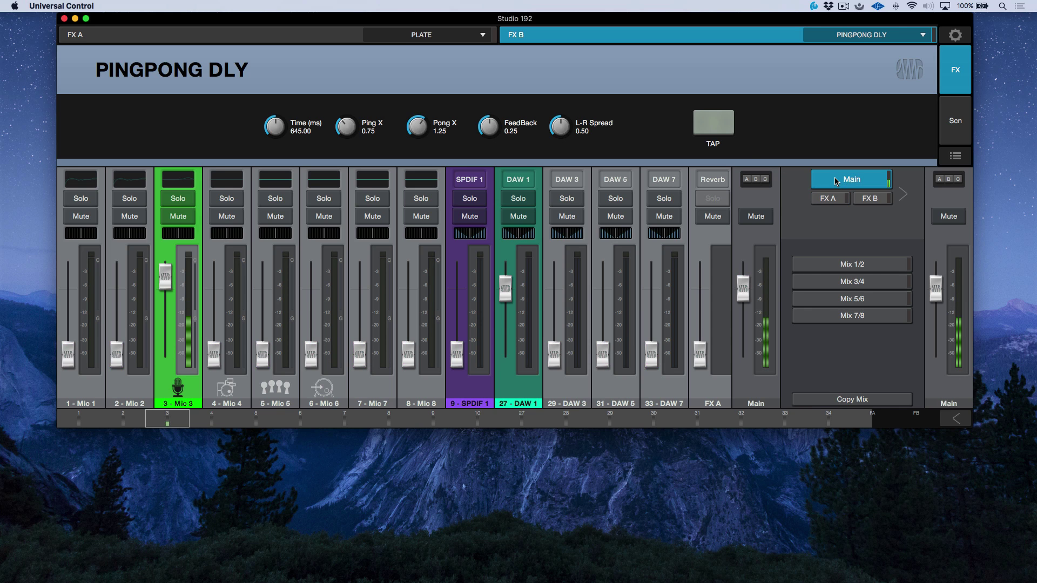
{"action": "left_click", "coordinate": [880, 198]}
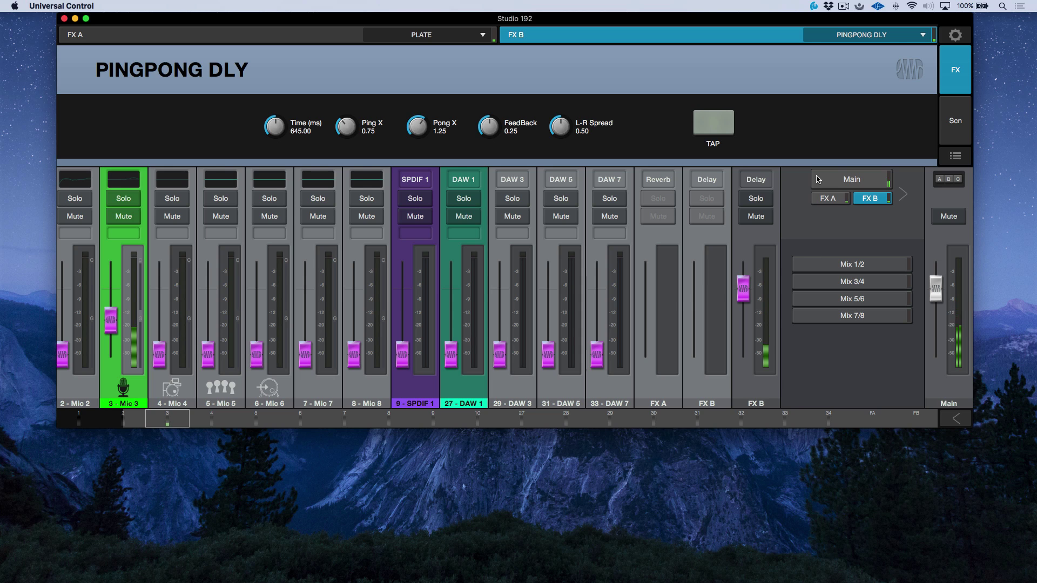
{"action": "left_click", "coordinate": [833, 180]}
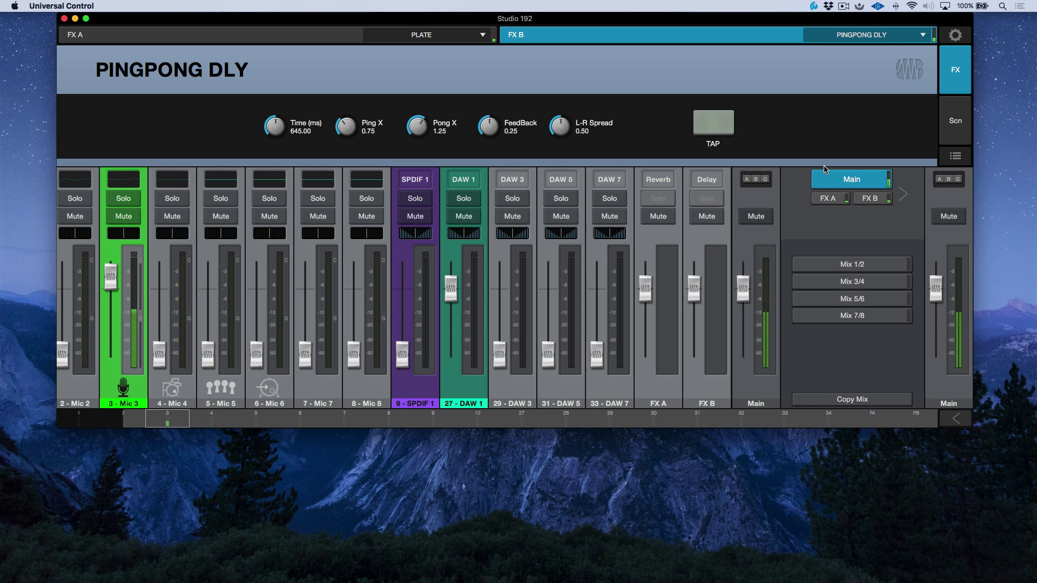
Lower the FX B and FX A return faders in the Main mix to -96.00 dB and display Mix 1/2
{"action": "left_click_drag", "start_coordinate": [694, 288], "coordinate": [694, 355]}
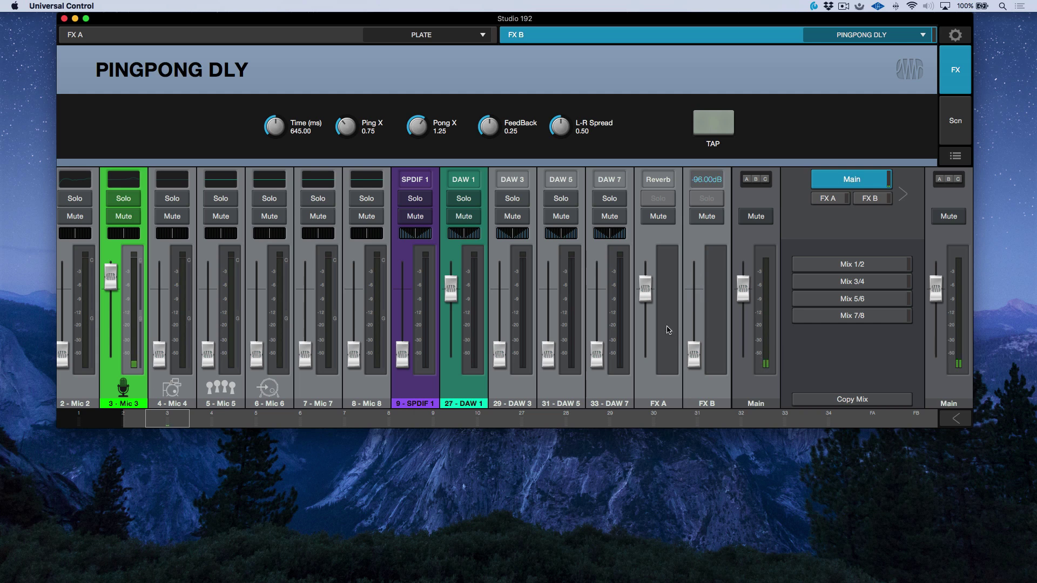
{"action": "left_click_drag", "start_coordinate": [646, 287], "coordinate": [645, 355]}
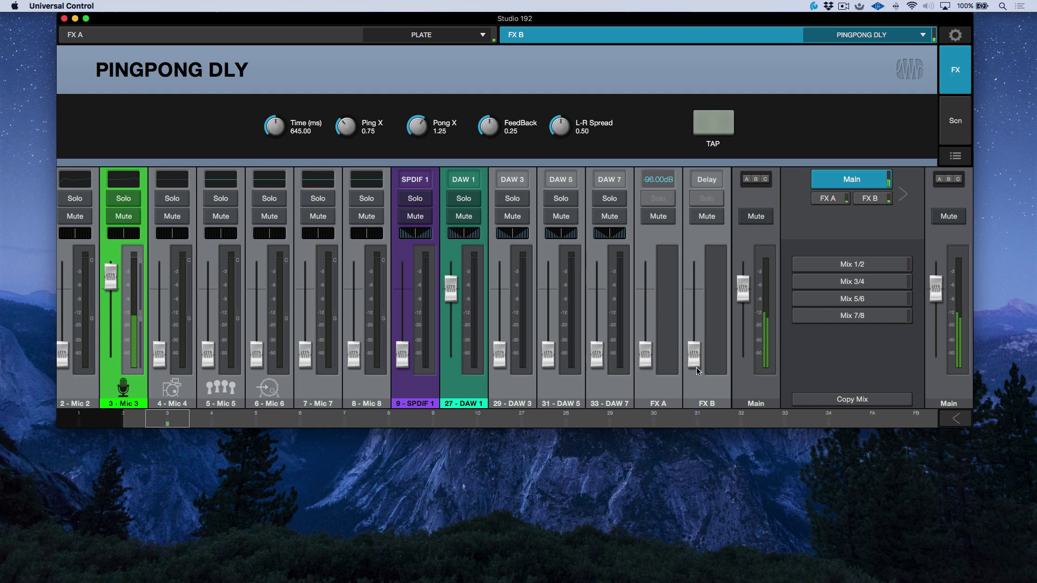
{"action": "left_click", "coordinate": [833, 265]}
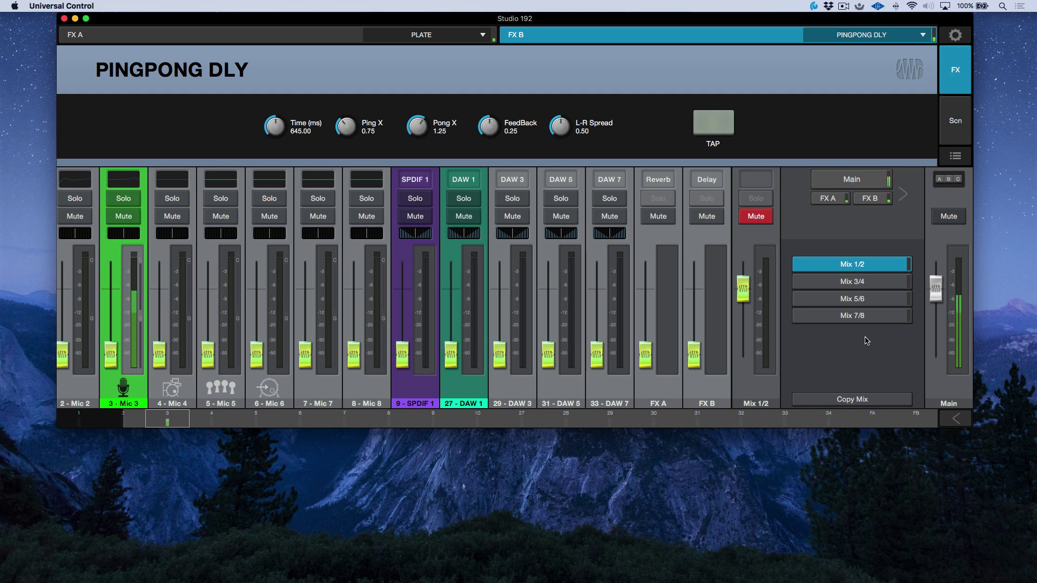
Display Mic 3's channel processing and the talkback destination assignments, showing and hiding the extra talkback and mute controls
{"action": "left_click", "coordinate": [129, 400]}
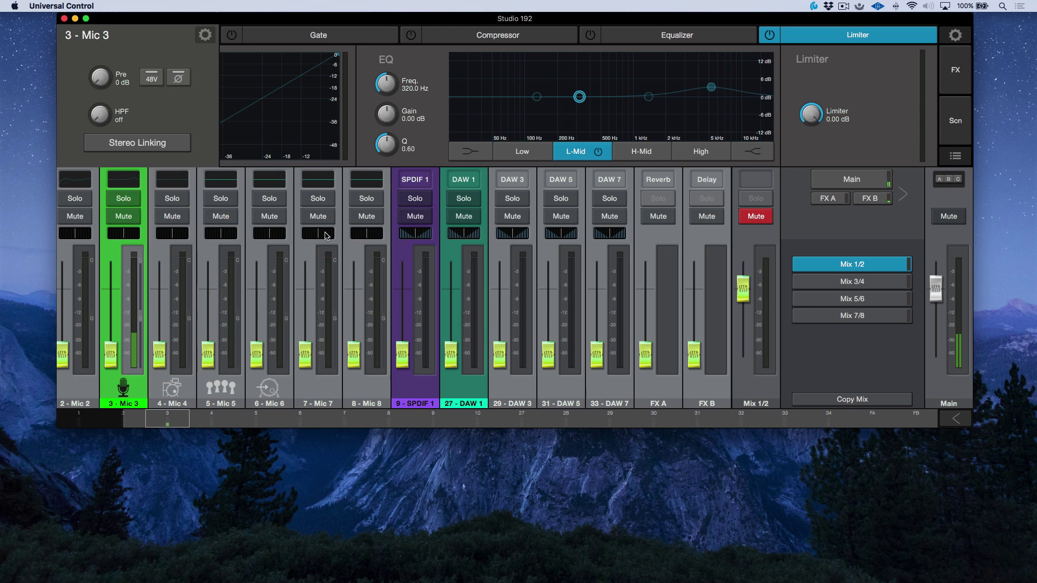
{"action": "left_click", "coordinate": [955, 420]}
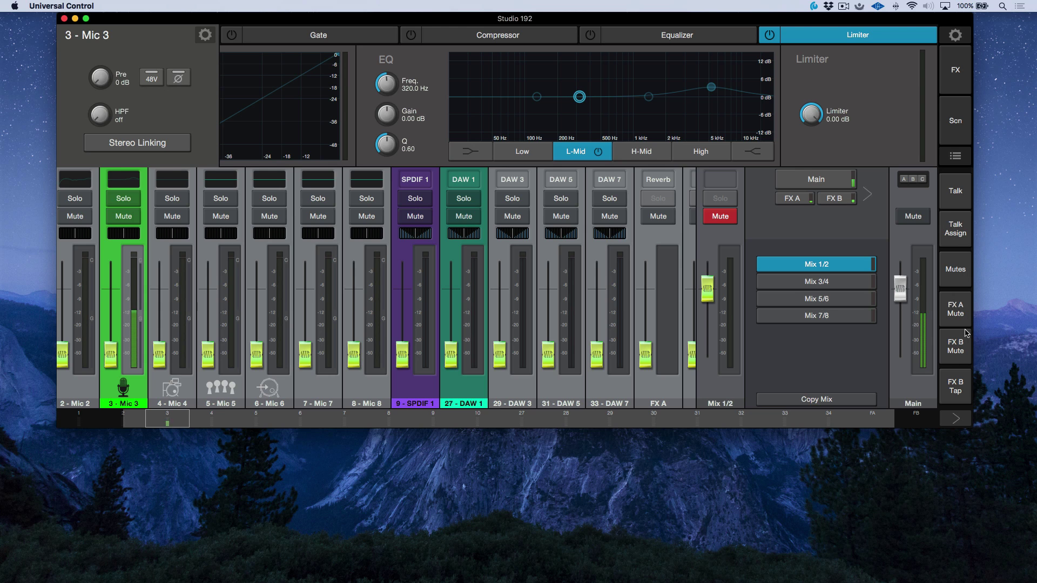
{"action": "left_click", "coordinate": [960, 230]}
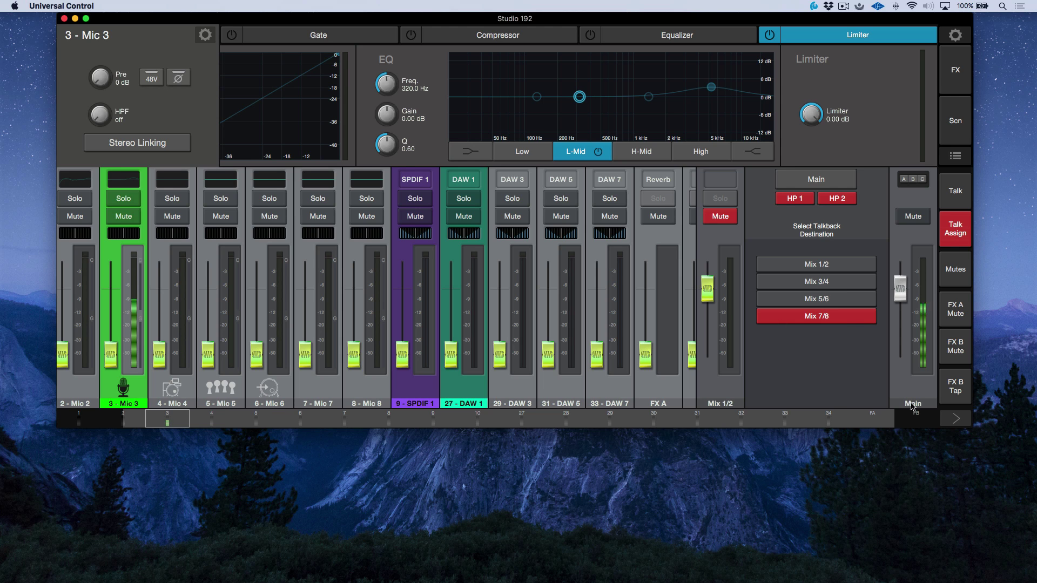
{"action": "left_click", "coordinate": [956, 419]}
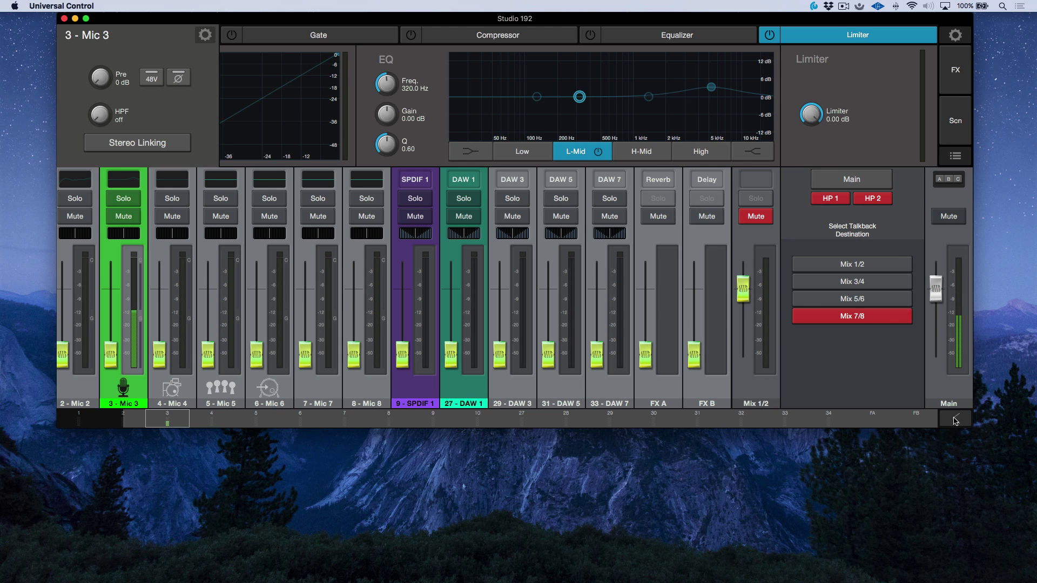
Switch to Studio One and hide the audio device controls in the mix console
{"action": "mouse_move", "coordinate": [567, 573]}
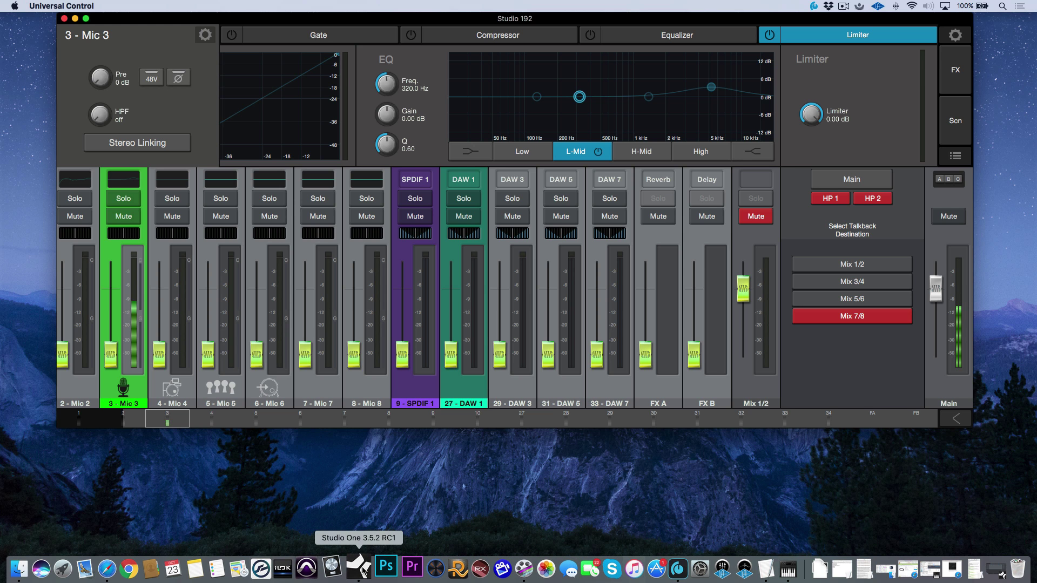
{"action": "left_click", "coordinate": [363, 570]}
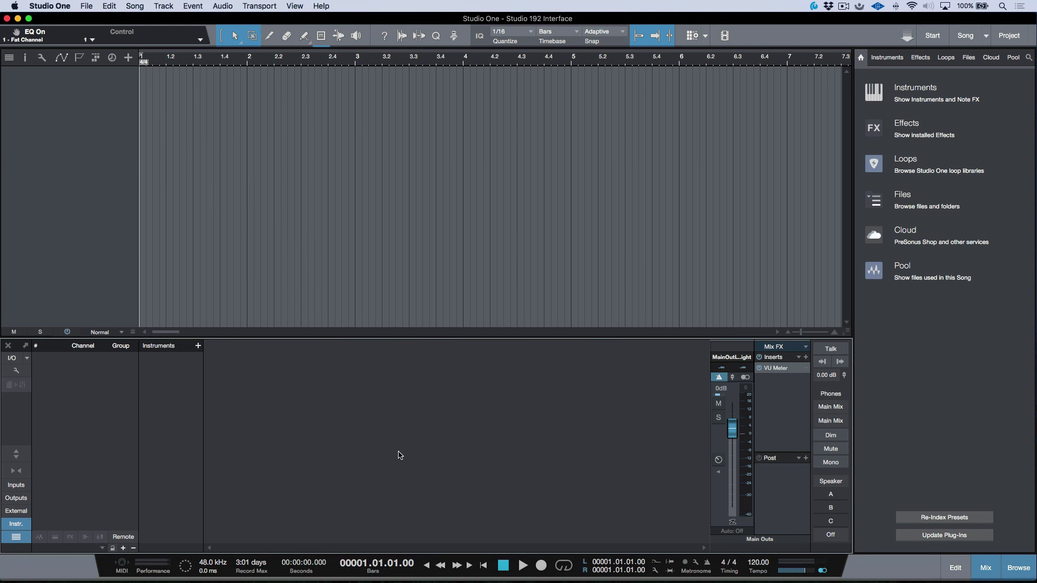
{"action": "left_click", "coordinate": [17, 370]}
{"action": "left_click", "coordinate": [11, 508]}
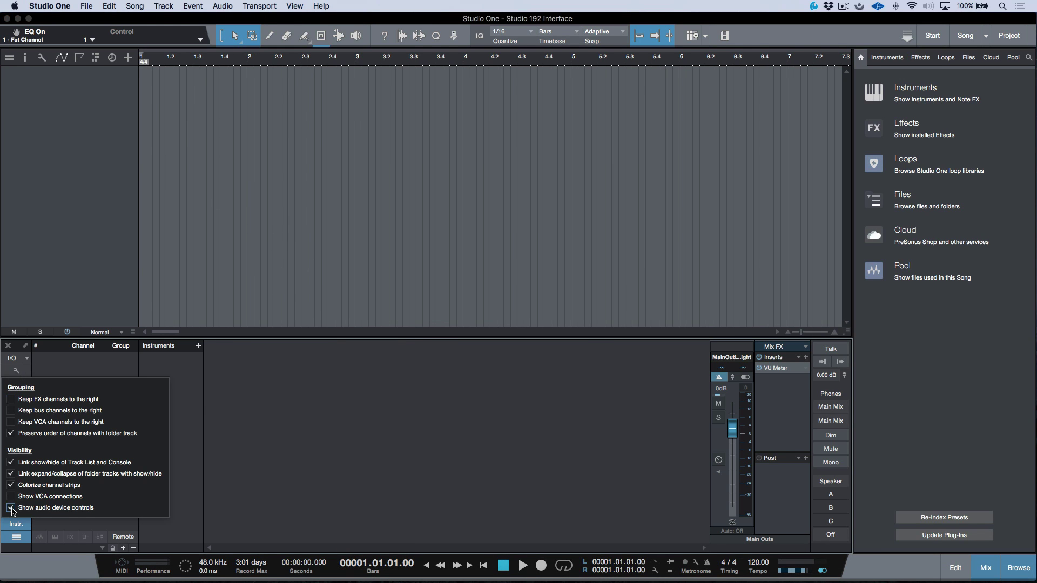
{"action": "left_click", "coordinate": [12, 508]}
{"action": "left_click", "coordinate": [250, 458]}
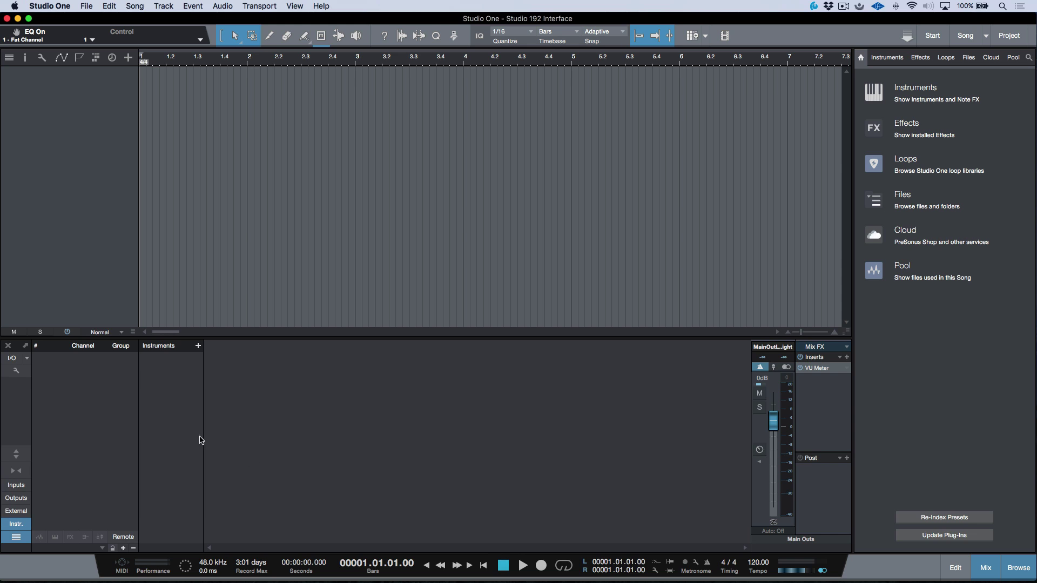
Show the audio device controls in the mix console again
{"action": "left_click", "coordinate": [18, 372]}
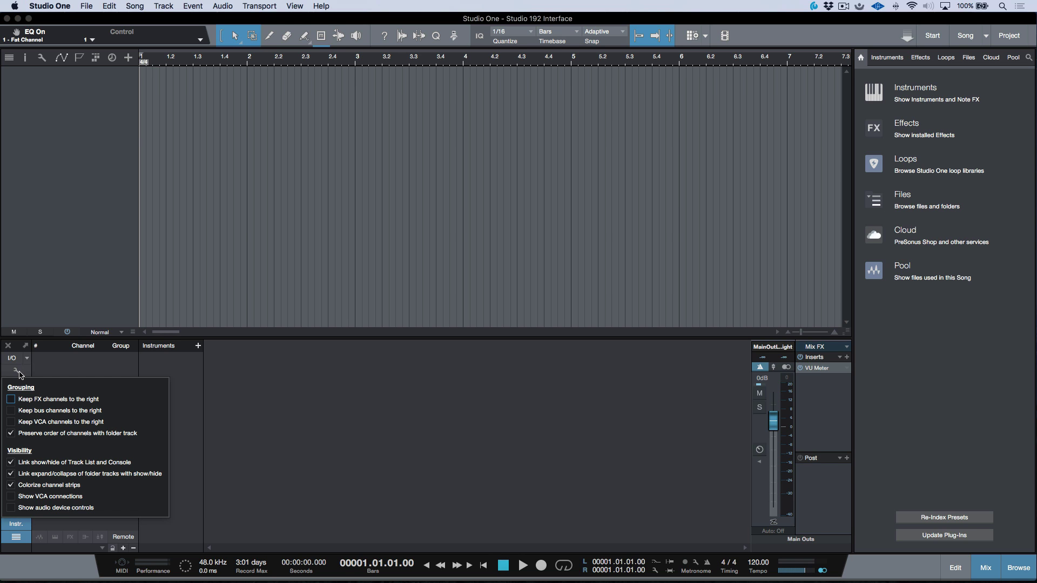
{"action": "left_click", "coordinate": [11, 508]}
{"action": "left_click", "coordinate": [358, 462]}
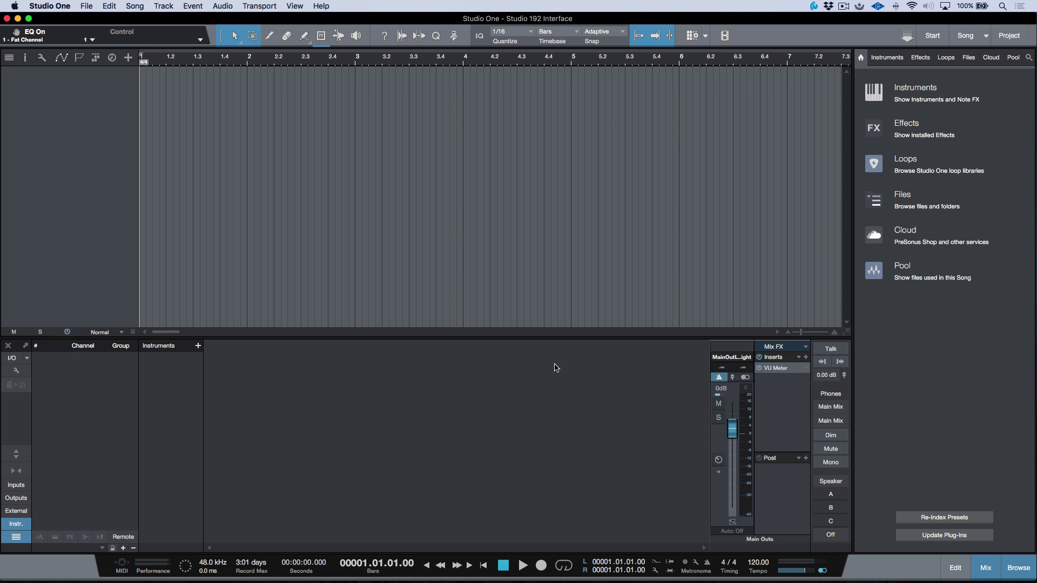
Compare the console's talkback destinations with the assignments in Universal Control, ending back in Studio One
{"action": "left_click", "coordinate": [841, 362]}
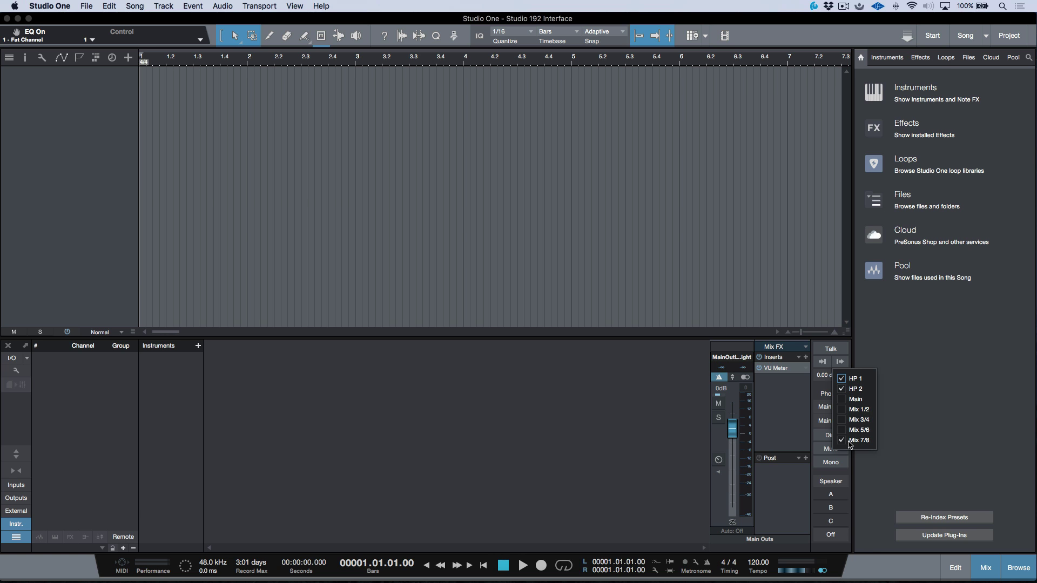
{"action": "key", "text": "super+Tab"}
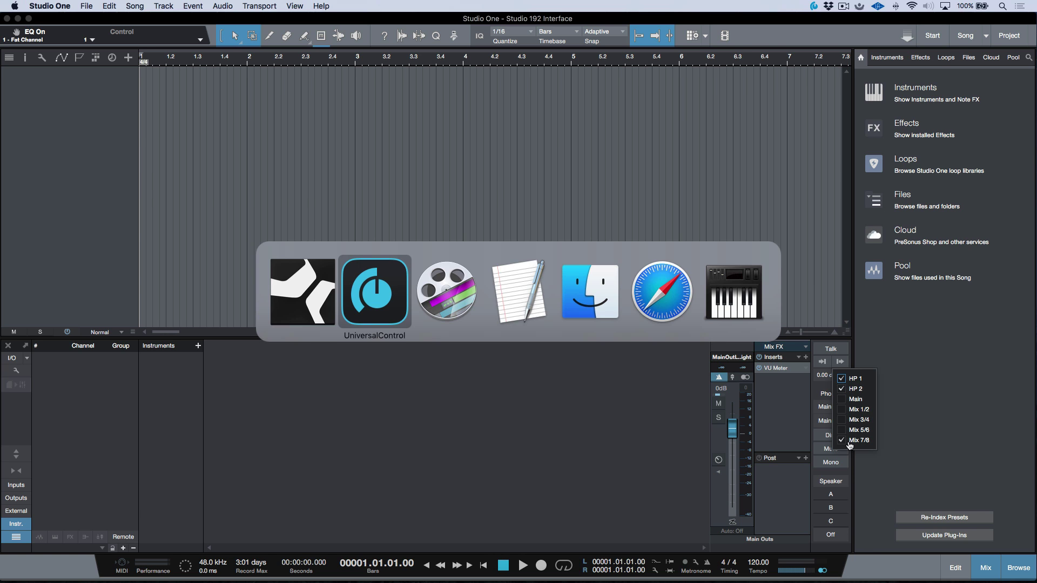
{"action": "key", "text": "super+Tab"}
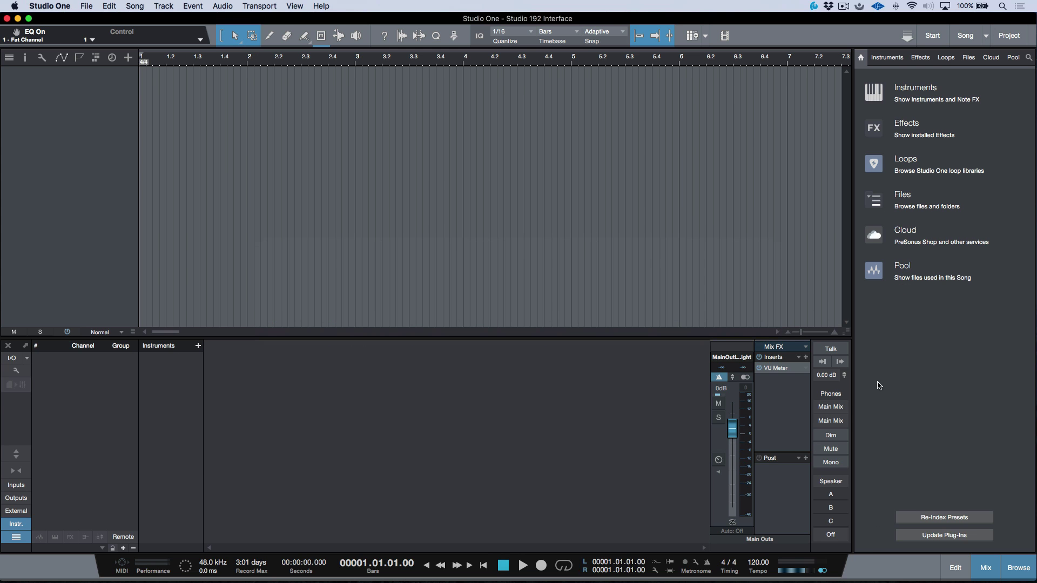
Add Mix 5/6 to the talkback destinations in the mix console
{"action": "left_click", "coordinate": [840, 361]}
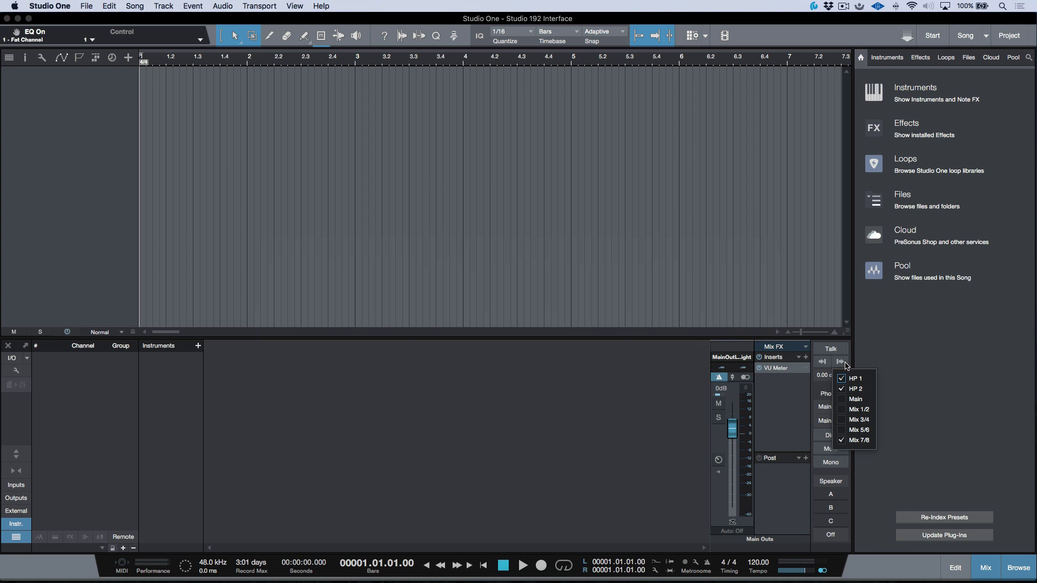
{"action": "left_click", "coordinate": [843, 431]}
{"action": "left_click", "coordinate": [675, 434]}
Examine the Studio 192 input and output assignments in the song's Audio I/O Setup
{"action": "left_click", "coordinate": [11, 359]}
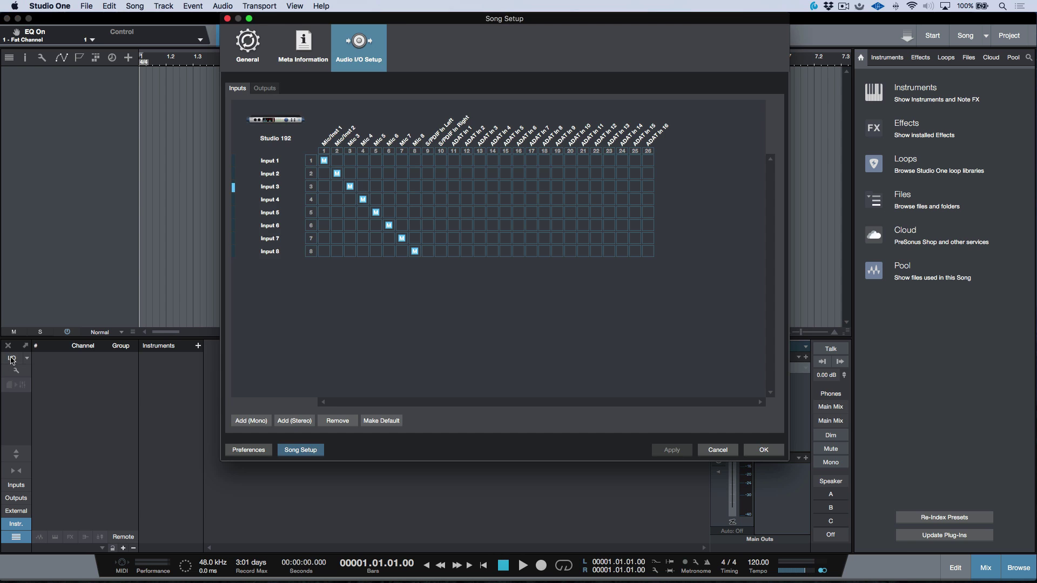
{"action": "left_click", "coordinate": [265, 88]}
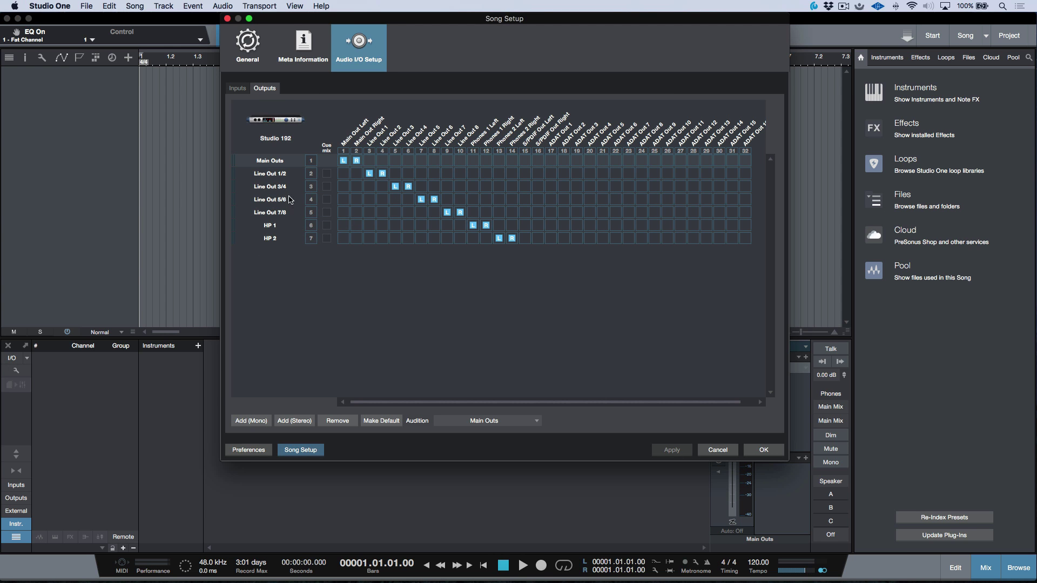
{"action": "left_click", "coordinate": [764, 450]}
Switch to Universal Control, reveal the talkback and mute controls, and select Mic 3's H-Mid EQ band
{"action": "key", "text": "super+Tab"}
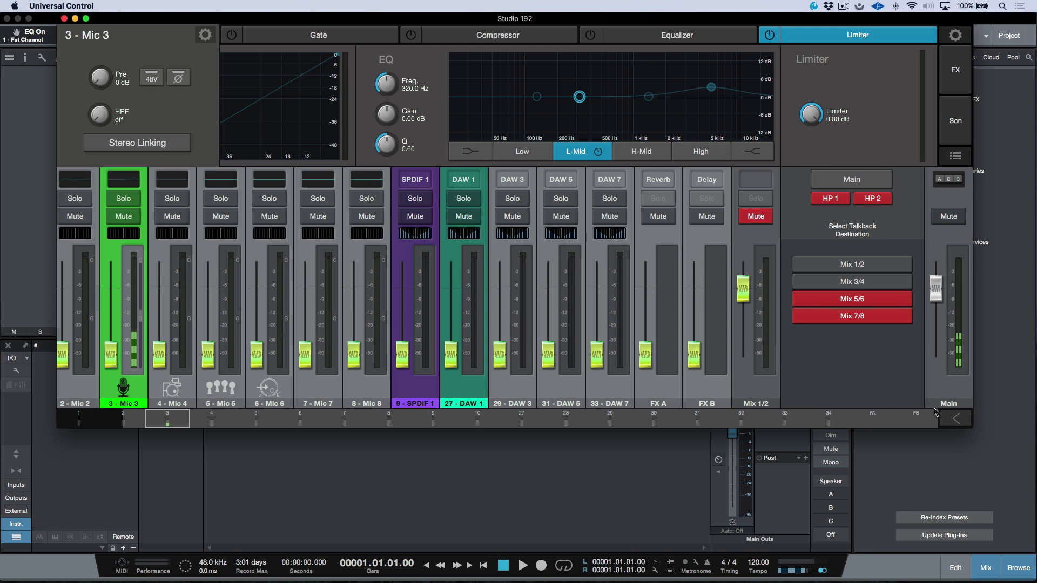
{"action": "left_click", "coordinate": [955, 418]}
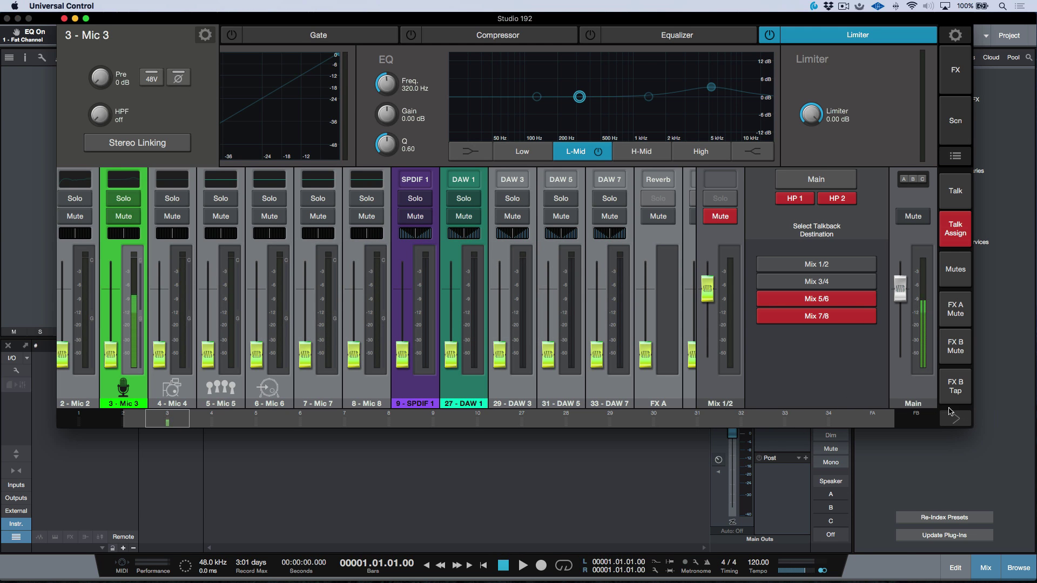
{"action": "left_click", "coordinate": [638, 151]}
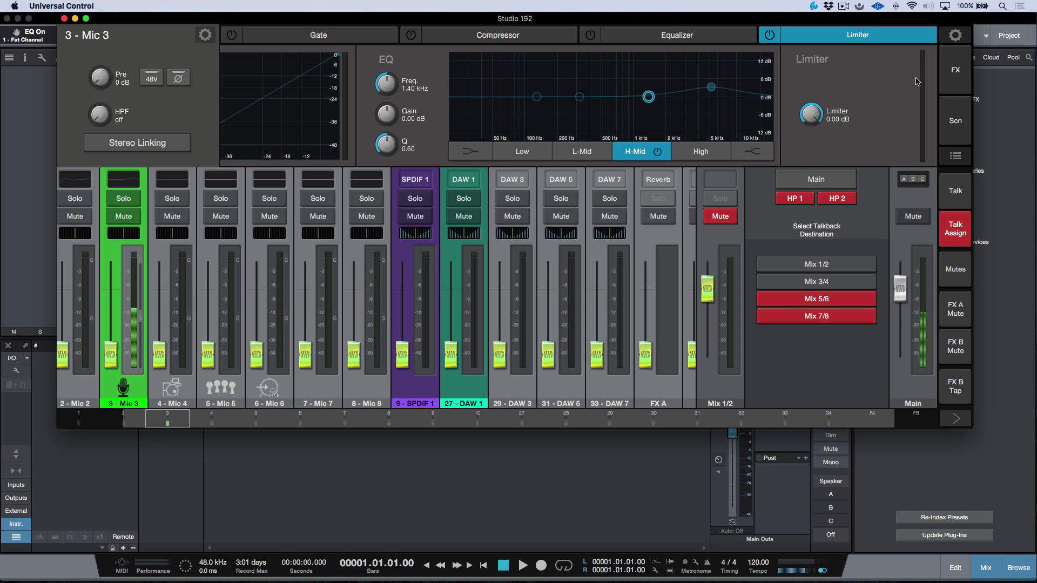
Examine the Studio 192 system settings and the available talkback sources, and return to the mixer
{"action": "left_click", "coordinate": [955, 36]}
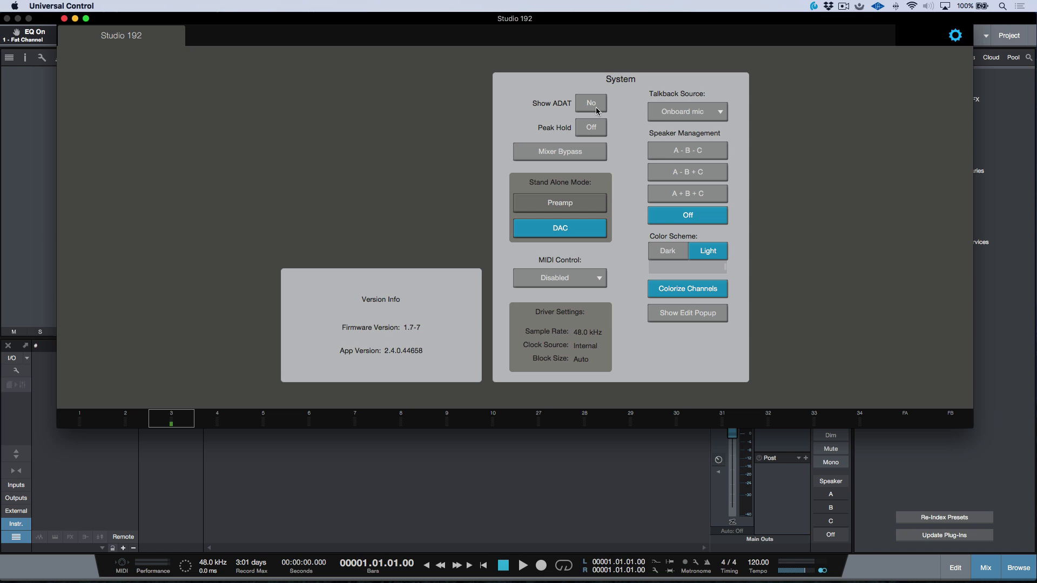
{"action": "left_click", "coordinate": [674, 115]}
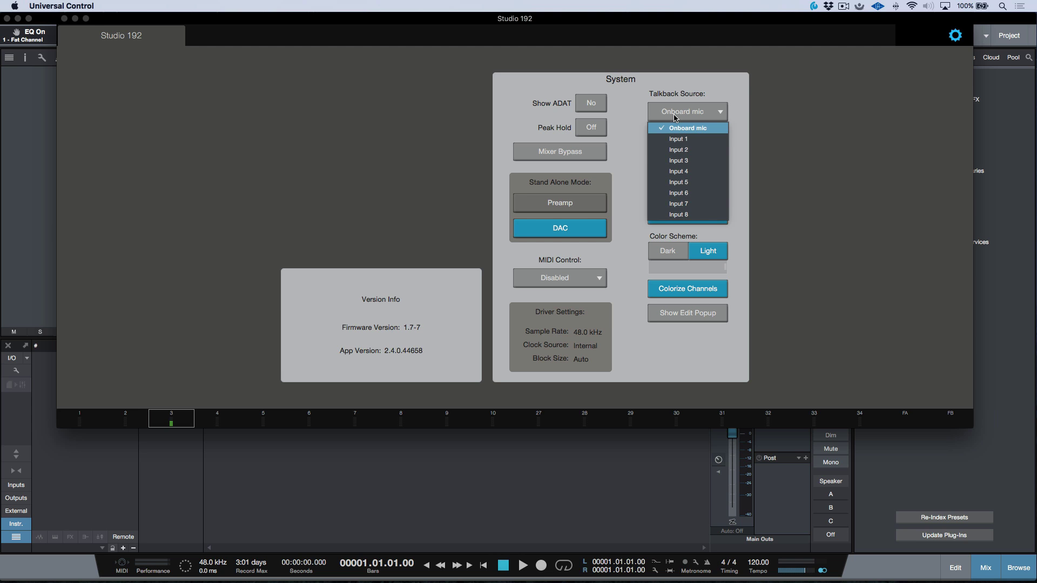
{"action": "left_click", "coordinate": [954, 36]}
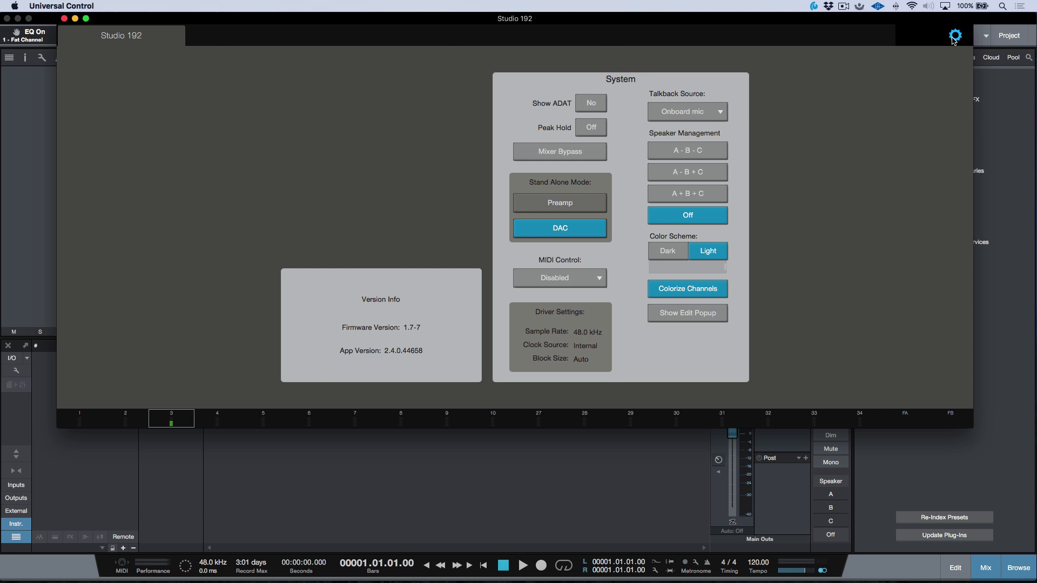
{"action": "left_click", "coordinate": [954, 38]}
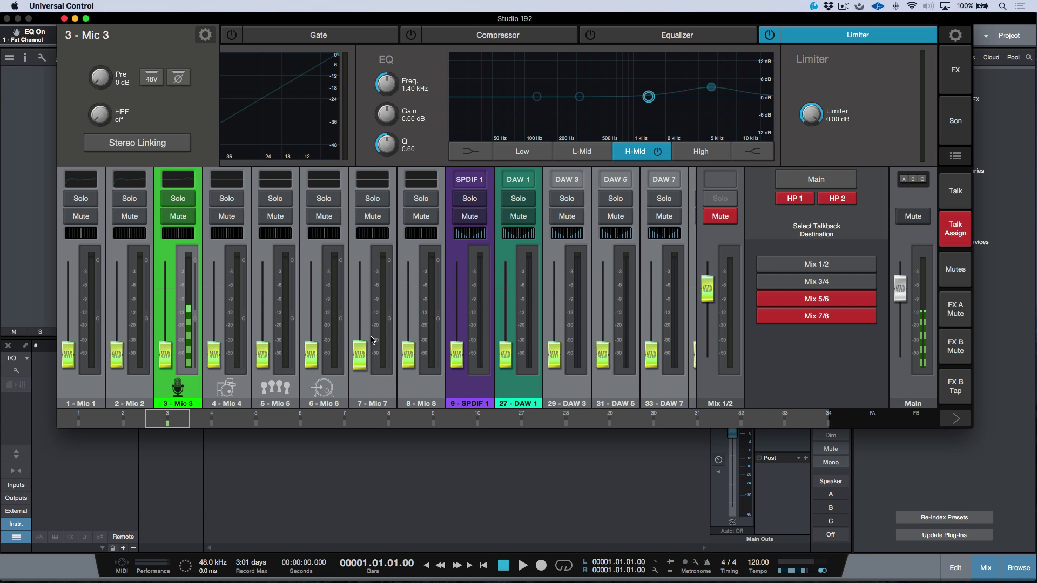
Select the Mic 8 channel and its High EQ band
{"action": "left_click", "coordinate": [413, 390]}
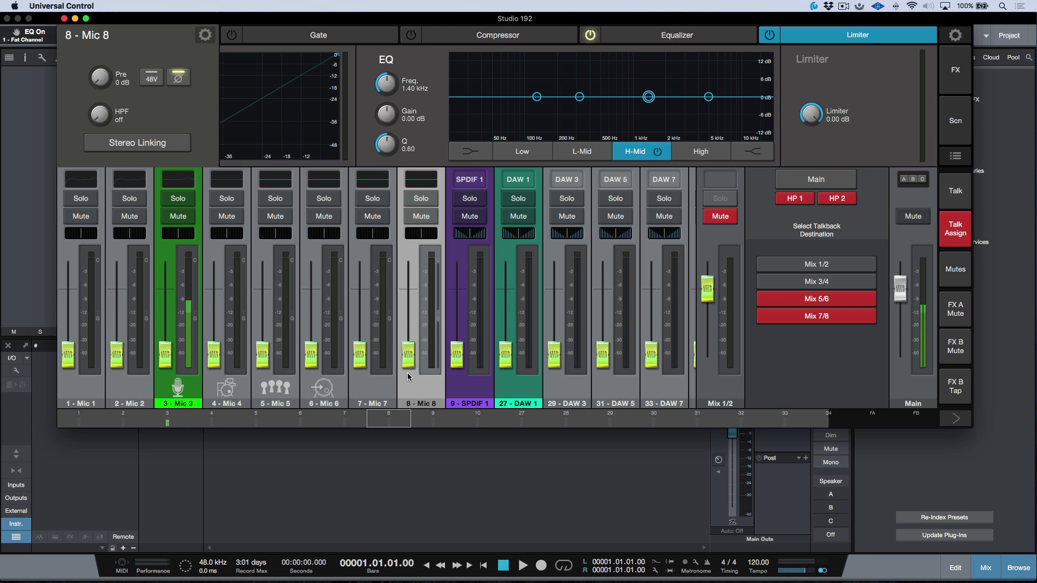
{"action": "left_click", "coordinate": [700, 151]}
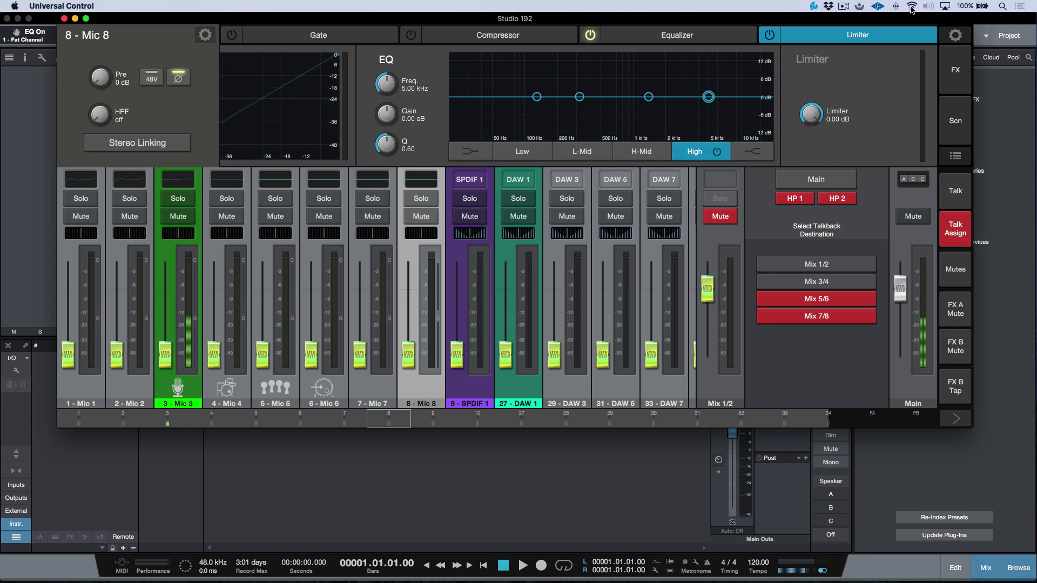
Assign the Mic 8 input as the talkback source in the system settings and return to the mixer
{"action": "left_click", "coordinate": [955, 35]}
{"action": "left_click", "coordinate": [701, 112]}
{"action": "left_click", "coordinate": [684, 215]}
{"action": "left_click", "coordinate": [956, 36]}
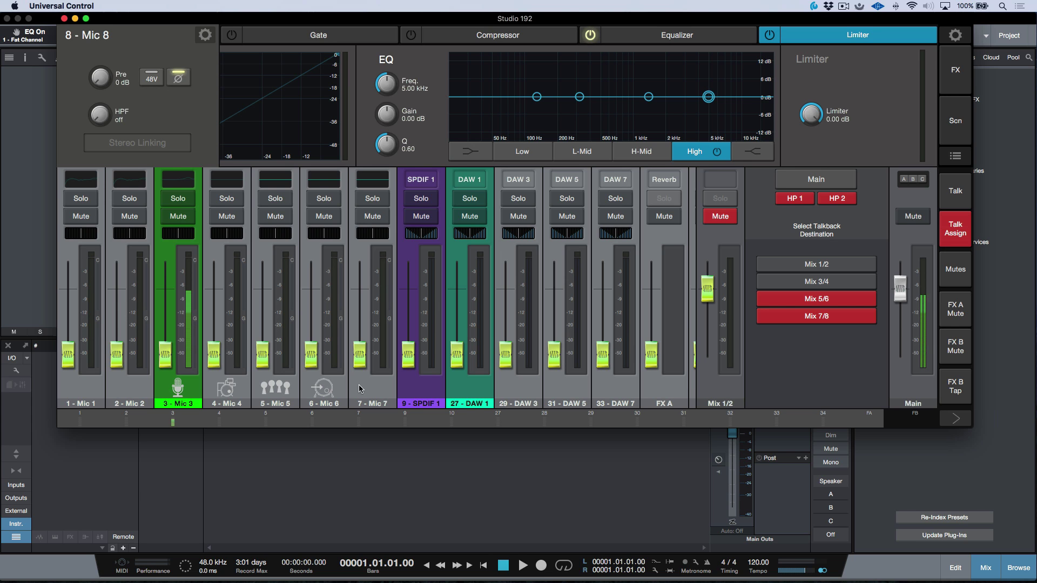
Set the talkback source in the system settings to Onboard mic
{"action": "left_click", "coordinate": [953, 35]}
{"action": "left_click", "coordinate": [688, 113]}
{"action": "left_click", "coordinate": [695, 129]}
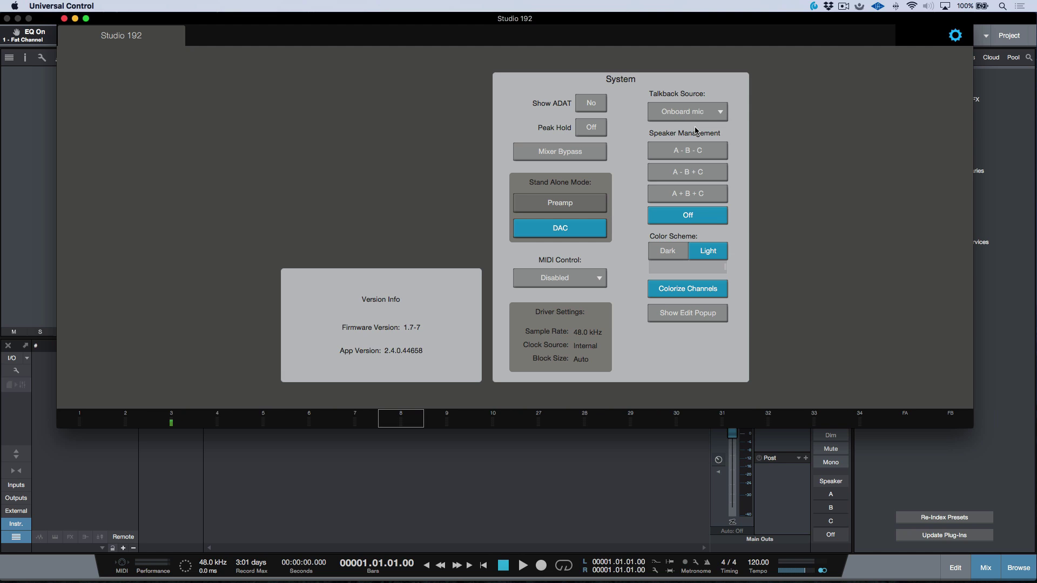
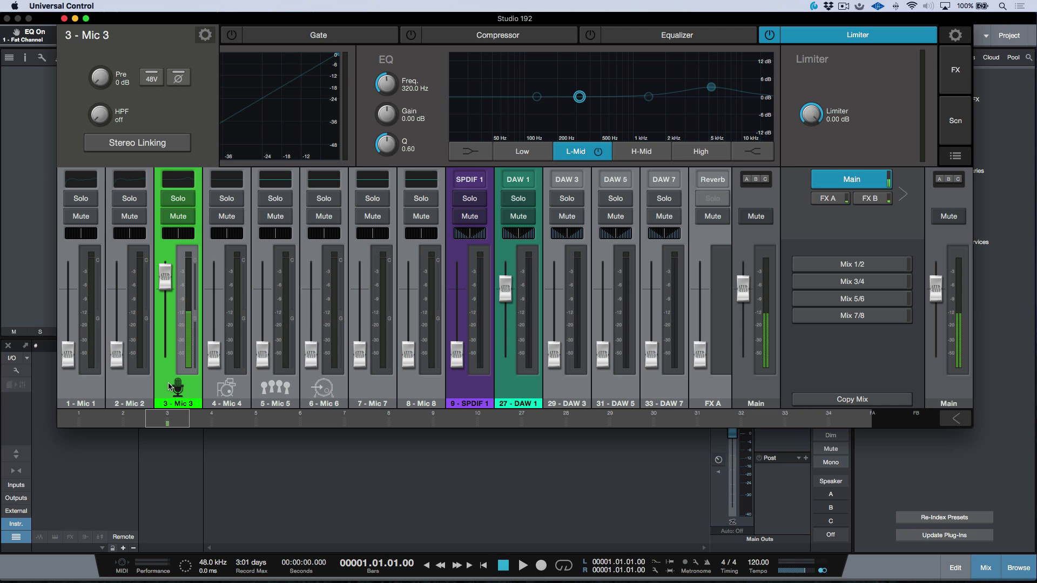
Open Mic 3's channel settings, assign the Speech icon, and look through the full icon library
{"action": "left_click", "coordinate": [205, 36]}
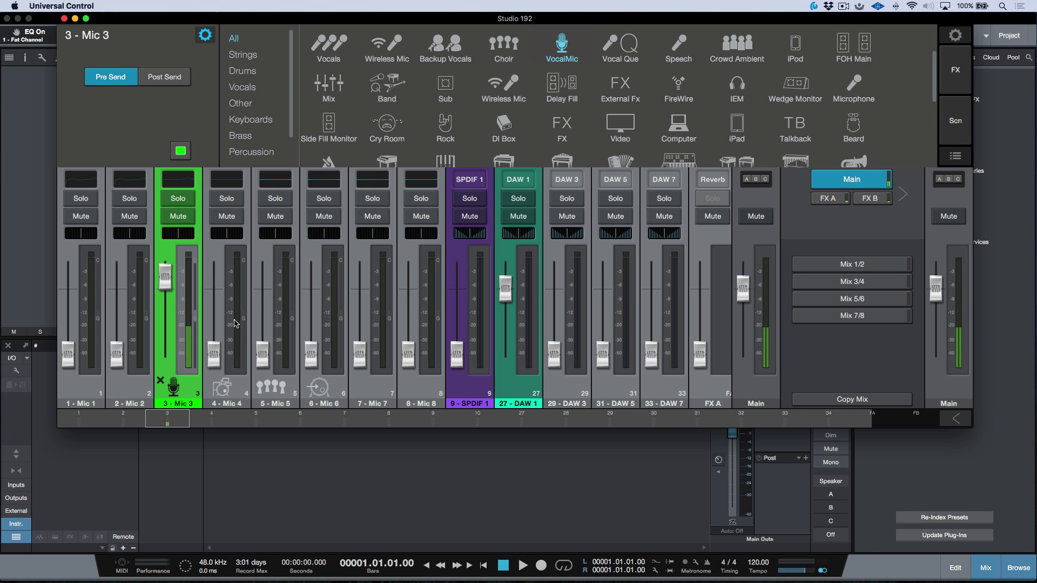
{"action": "left_click", "coordinate": [677, 46]}
{"action": "scroll", "coordinate": [677, 47], "scroll_direction": "up", "scroll_amount": 2}
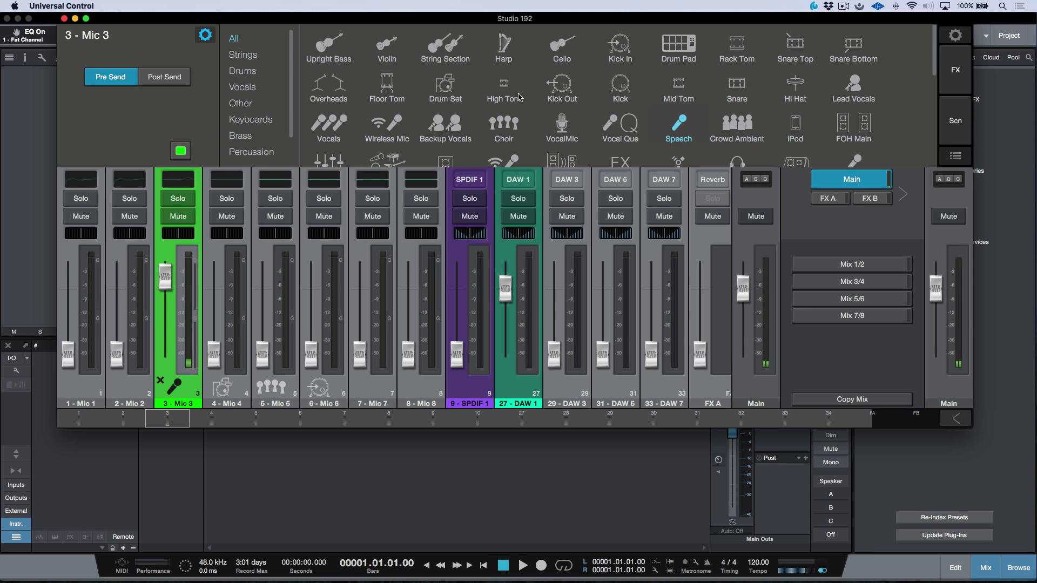
{"action": "scroll", "coordinate": [517, 97], "scroll_direction": "down", "scroll_amount": 2}
{"action": "scroll", "coordinate": [519, 97], "scroll_direction": "up", "scroll_amount": 2}
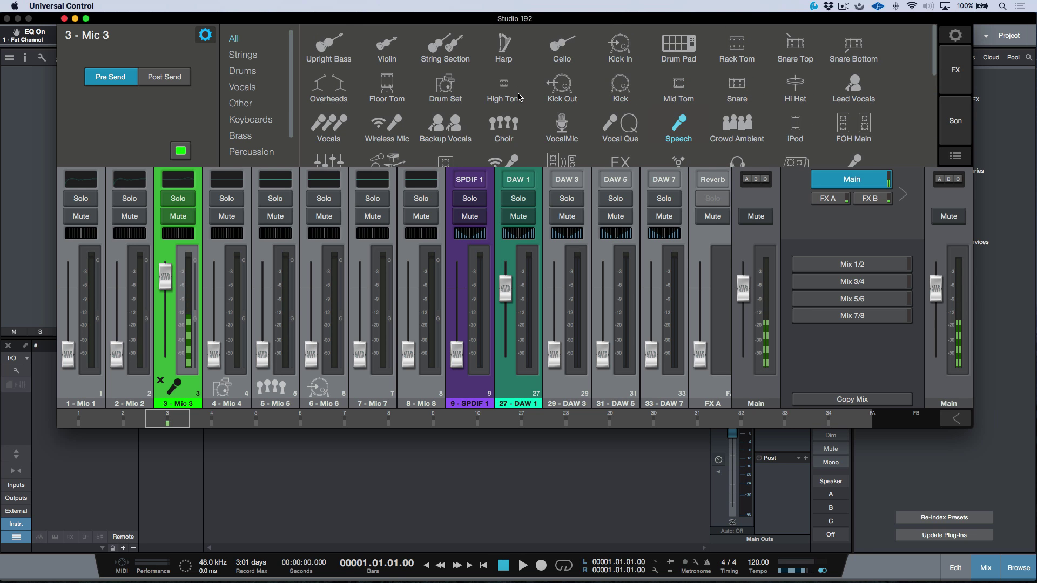
{"action": "scroll", "coordinate": [518, 97], "scroll_direction": "down", "scroll_amount": 1}
{"action": "scroll", "coordinate": [520, 95], "scroll_direction": "up", "scroll_amount": 1}
{"action": "scroll", "coordinate": [522, 87], "scroll_direction": "down", "scroll_amount": 3}
{"action": "scroll", "coordinate": [522, 86], "scroll_direction": "up", "scroll_amount": 3}
Try the Snare icon on Mic 3 and switch it back to the Speech icon
{"action": "left_click", "coordinate": [733, 86]}
{"action": "scroll", "coordinate": [697, 74], "scroll_direction": "down", "scroll_amount": 2}
{"action": "scroll", "coordinate": [691, 68], "scroll_direction": "up", "scroll_amount": 1}
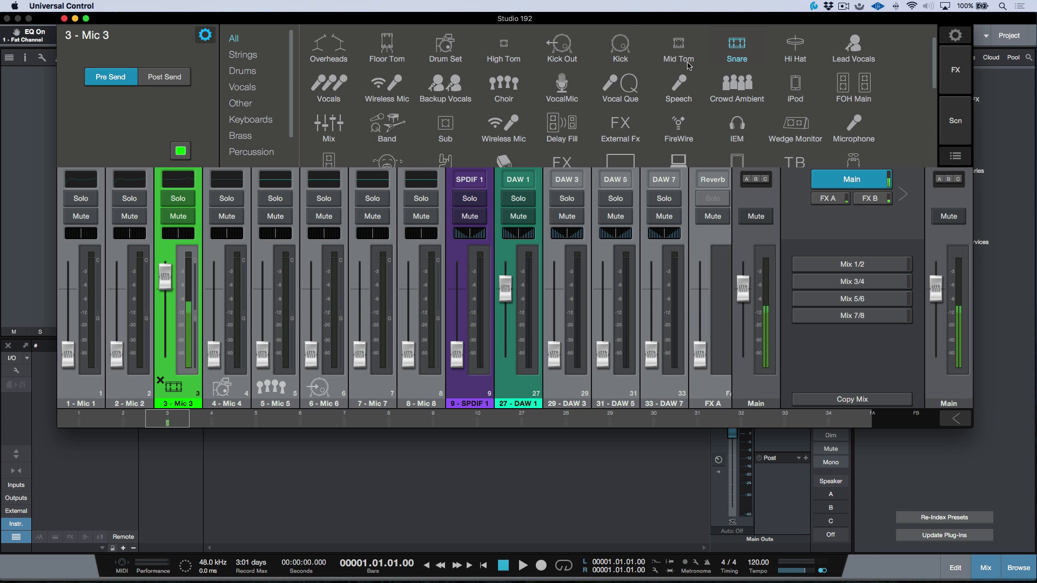
{"action": "left_click", "coordinate": [681, 82]}
{"action": "scroll", "coordinate": [681, 82], "scroll_direction": "up", "scroll_amount": 1}
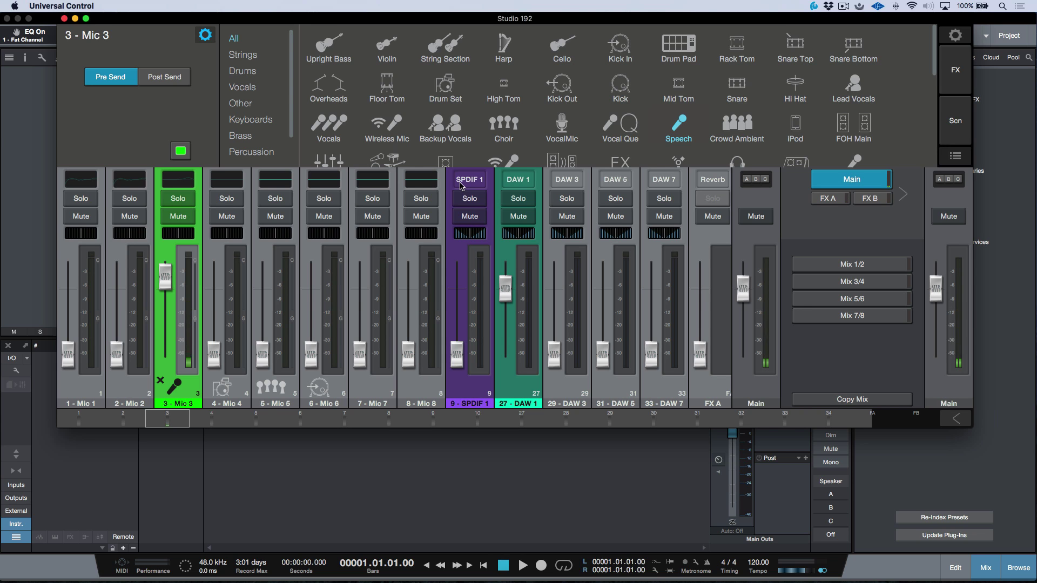
Review the icon categories from Strings through Percussion and return to the Vocals icons
{"action": "left_click", "coordinate": [249, 56]}
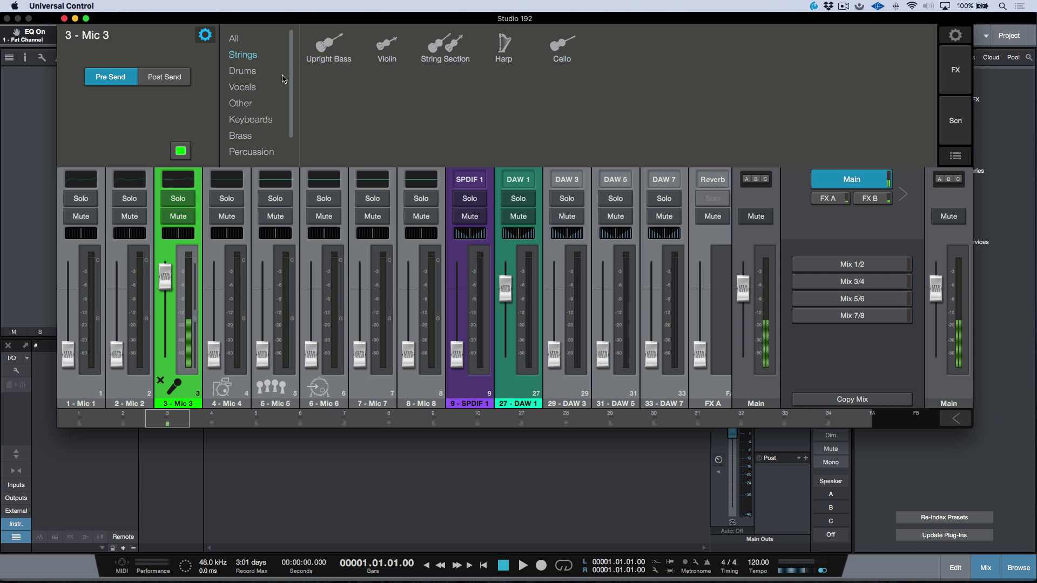
{"action": "left_click", "coordinate": [251, 73]}
{"action": "left_click", "coordinate": [248, 88]}
{"action": "left_click", "coordinate": [253, 107]}
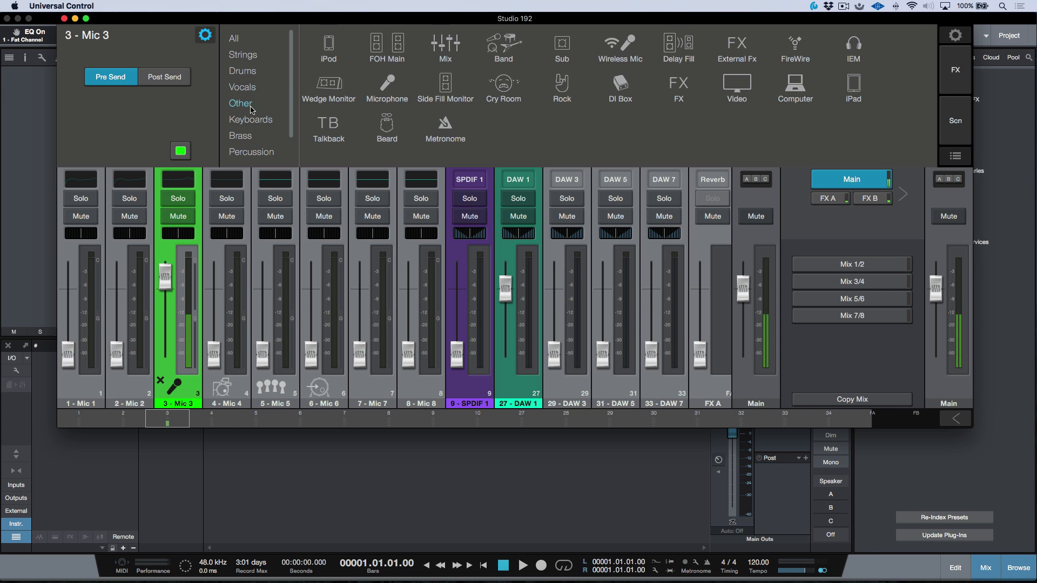
{"action": "left_click", "coordinate": [252, 123]}
{"action": "left_click", "coordinate": [248, 139]}
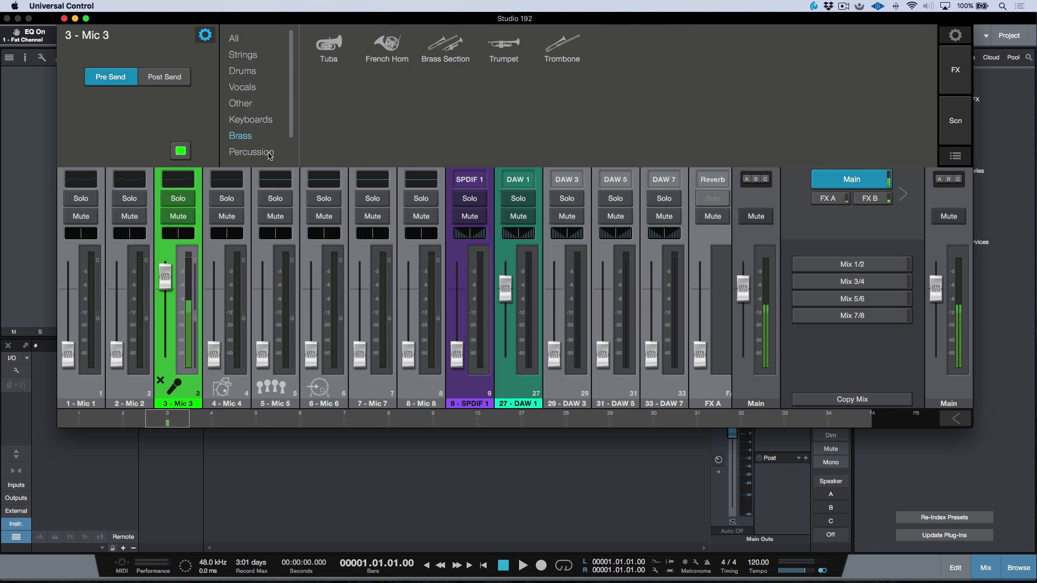
{"action": "left_click", "coordinate": [255, 154]}
{"action": "left_click", "coordinate": [251, 88]}
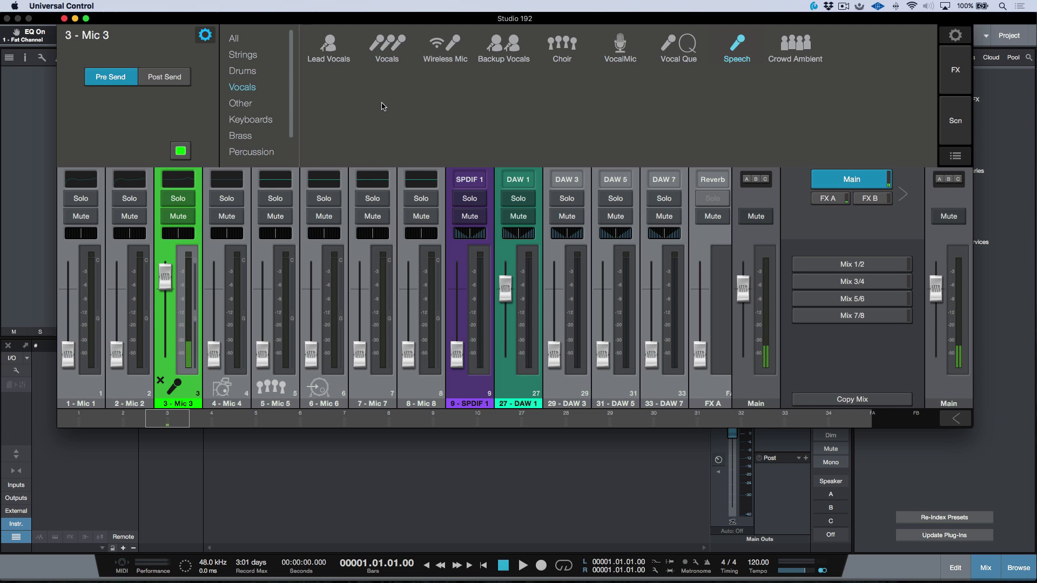
Try the Lead Vocals icon on Mic 3 and settle on the VocalMic icon
{"action": "left_click", "coordinate": [619, 47]}
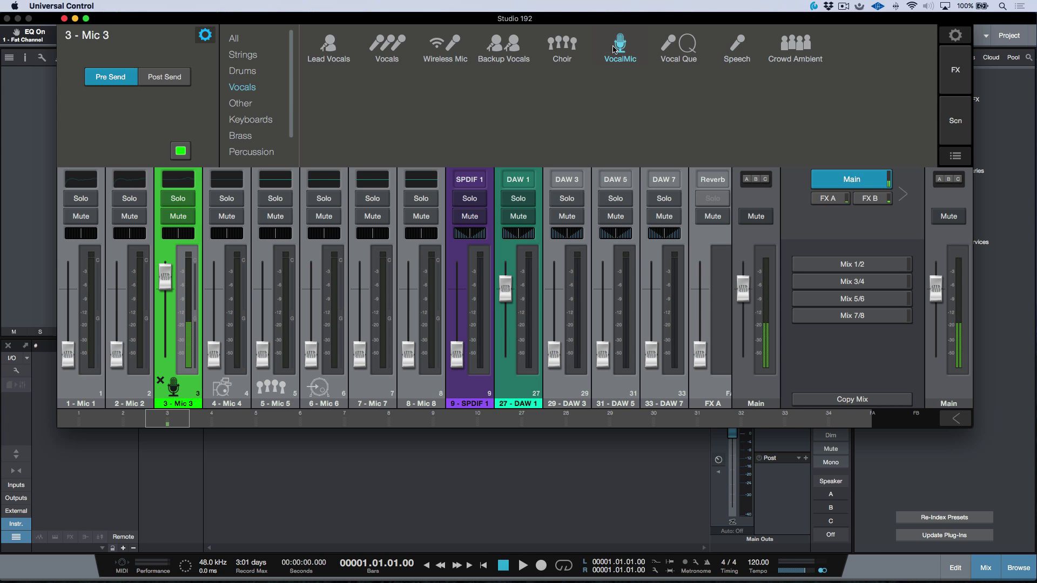
{"action": "left_click", "coordinate": [336, 54]}
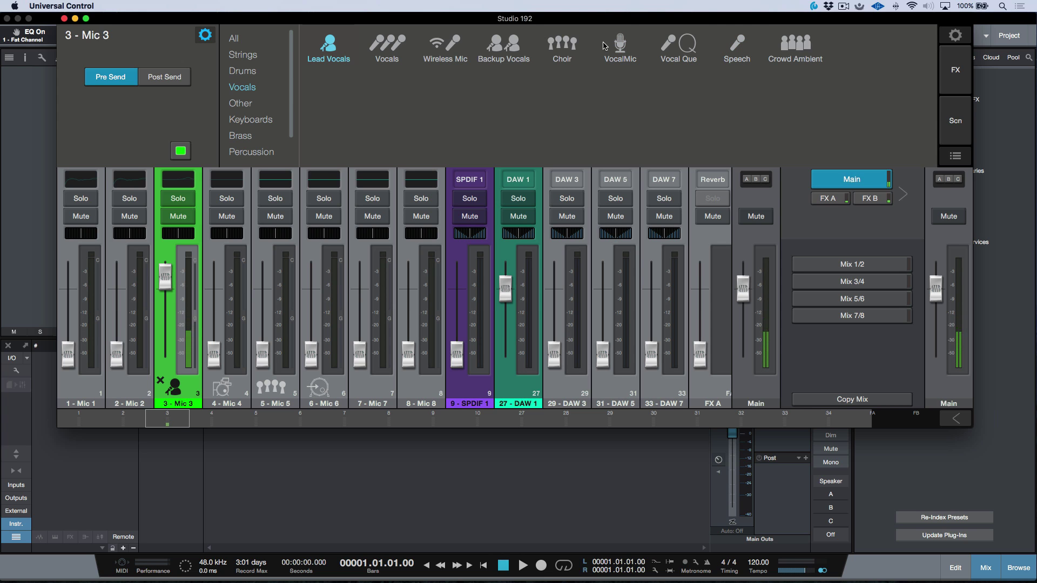
{"action": "left_click", "coordinate": [622, 47]}
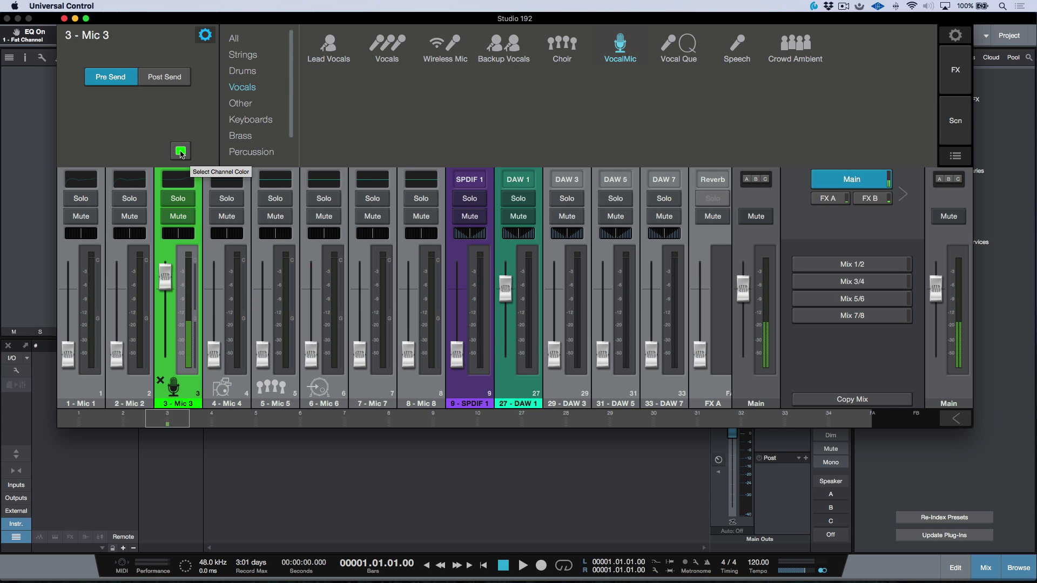
View the color palette for Mic 3, and set Mic 2's channel color to light blue
{"action": "left_click", "coordinate": [181, 152]}
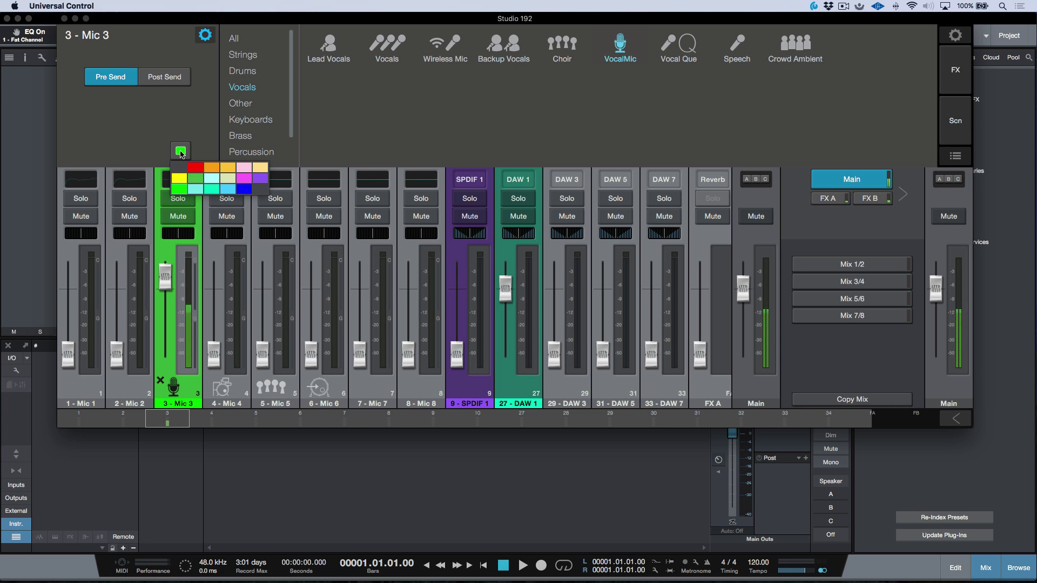
{"action": "left_click", "coordinate": [129, 395]}
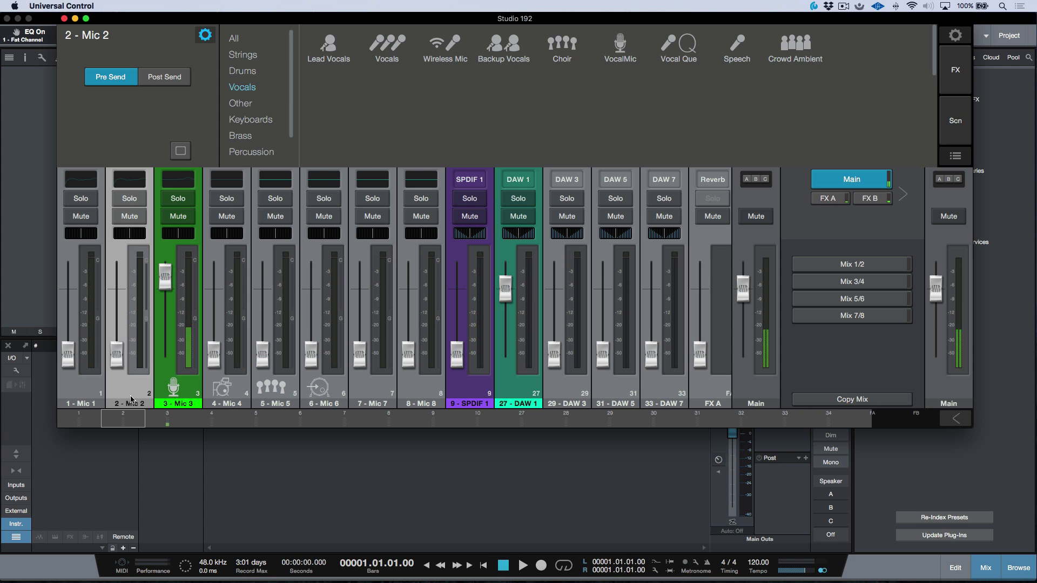
{"action": "left_click", "coordinate": [206, 36]}
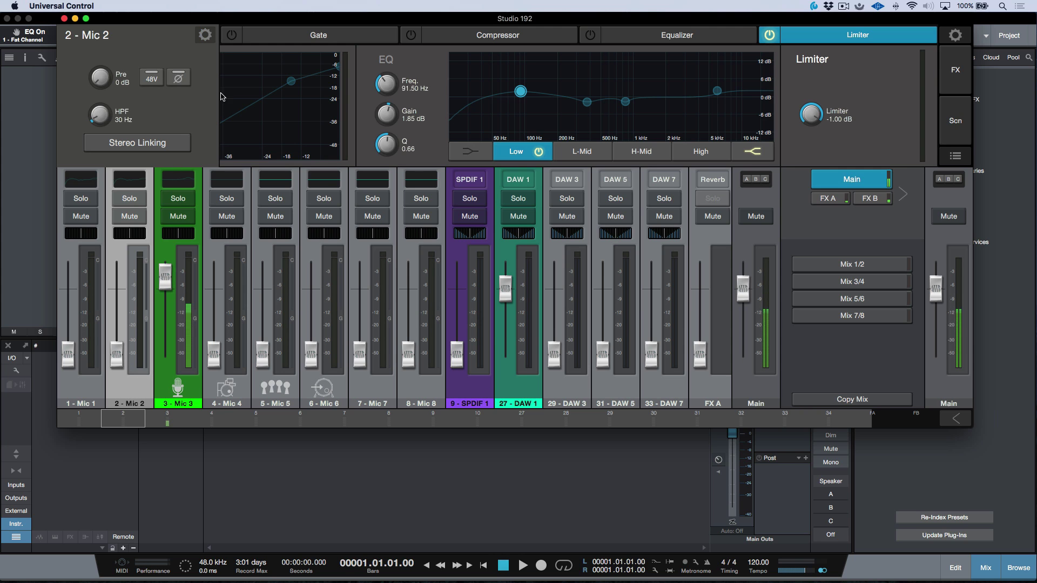
{"action": "left_click", "coordinate": [206, 35]}
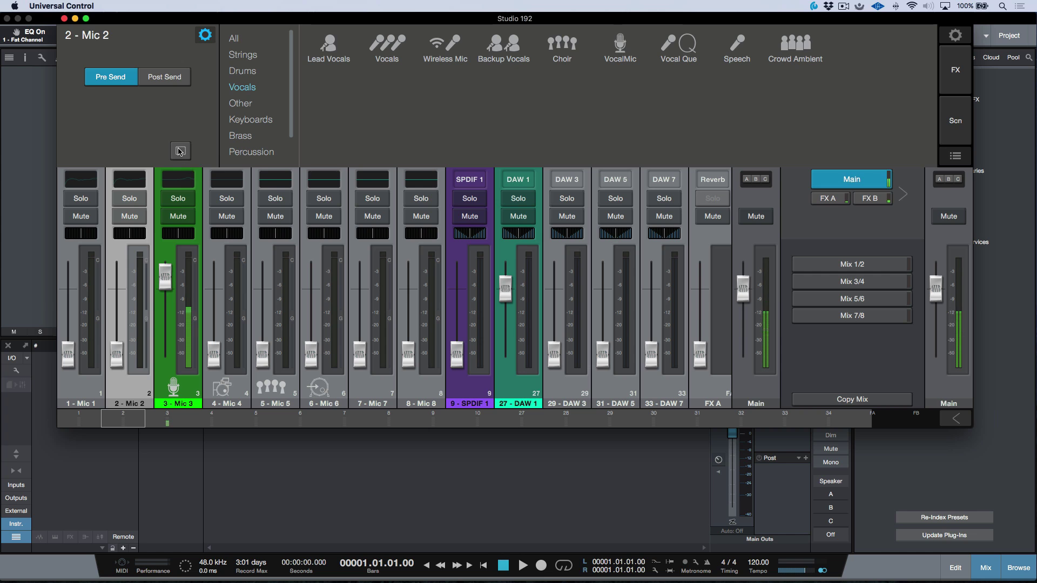
{"action": "left_click", "coordinate": [180, 151]}
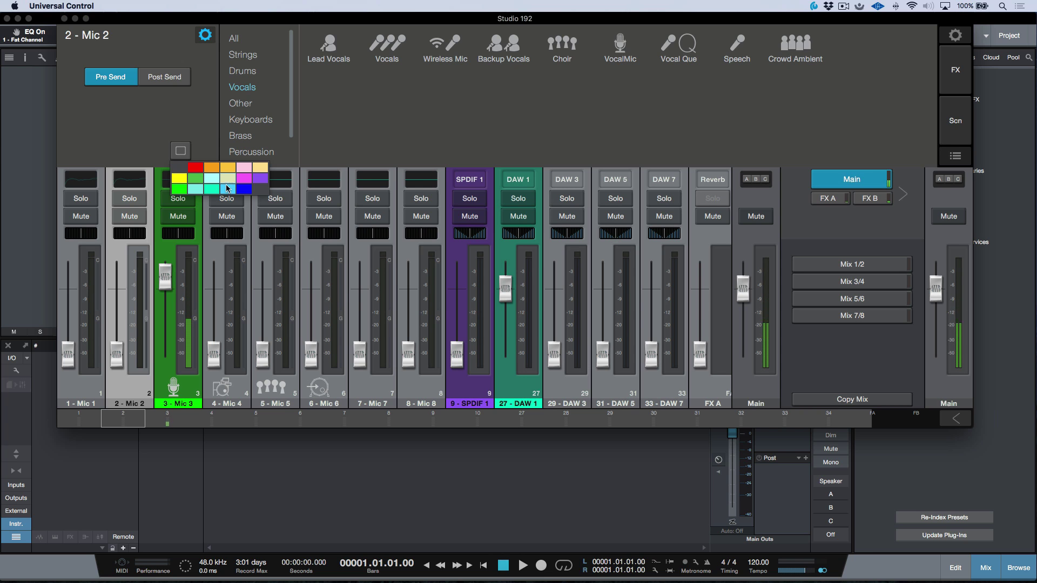
{"action": "left_click", "coordinate": [228, 188]}
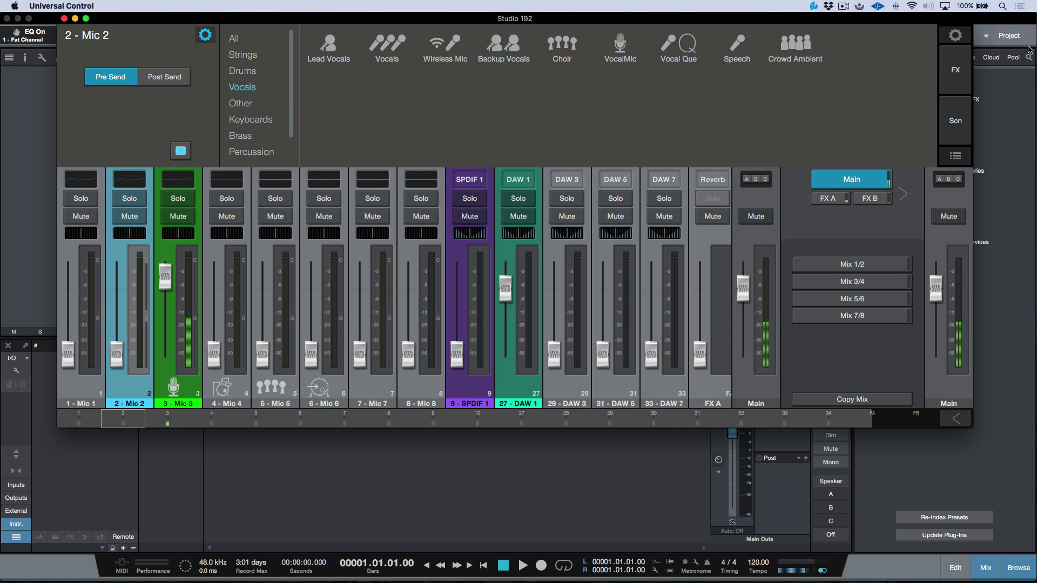
Turn off Colorize Channels in the system settings and return to the mixer
{"action": "left_click", "coordinate": [955, 36]}
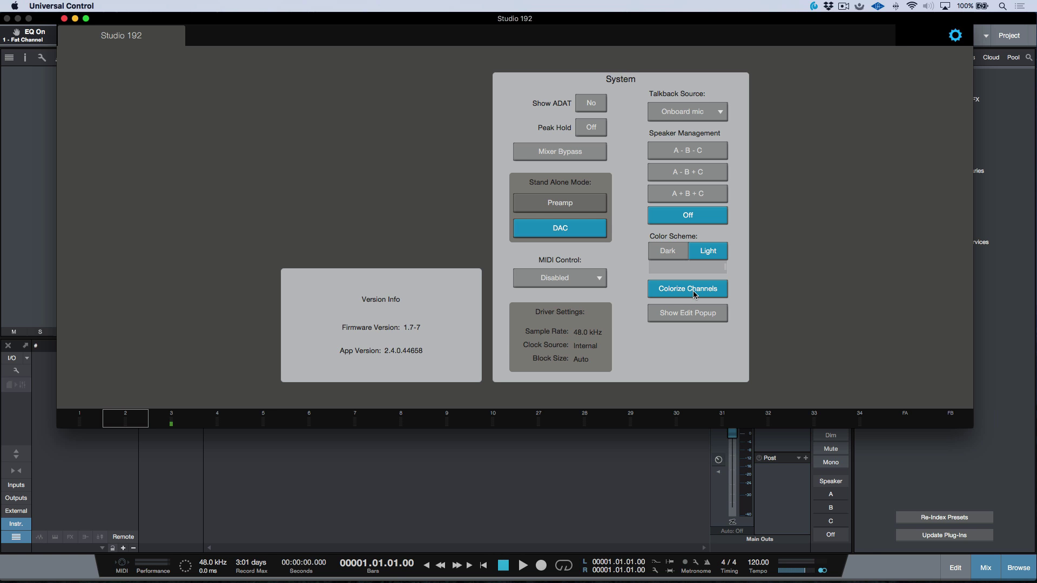
{"action": "left_click", "coordinate": [955, 36]}
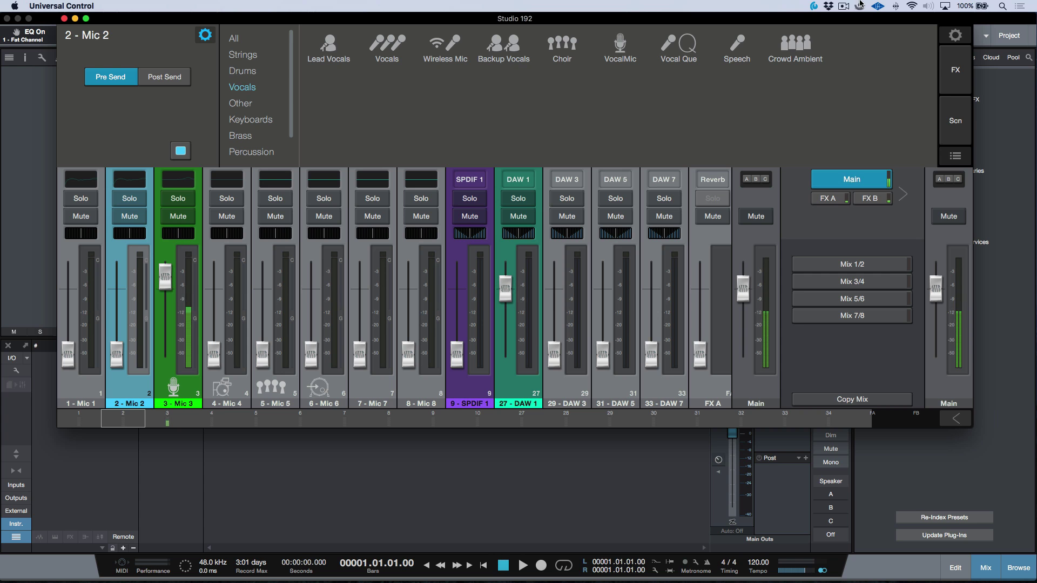
{"action": "left_click", "coordinate": [954, 36]}
{"action": "left_click", "coordinate": [679, 296]}
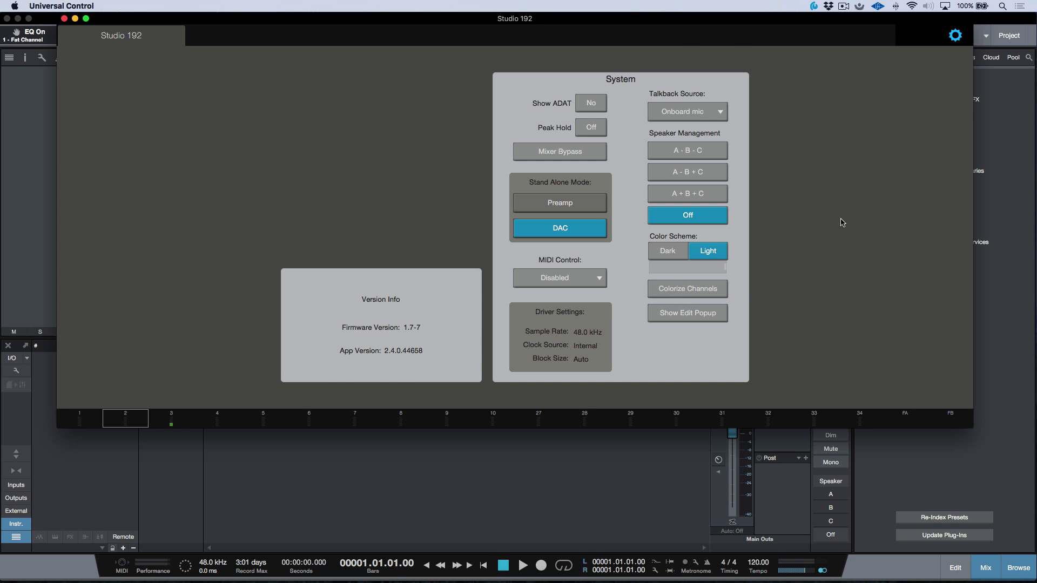
{"action": "left_click", "coordinate": [955, 35]}
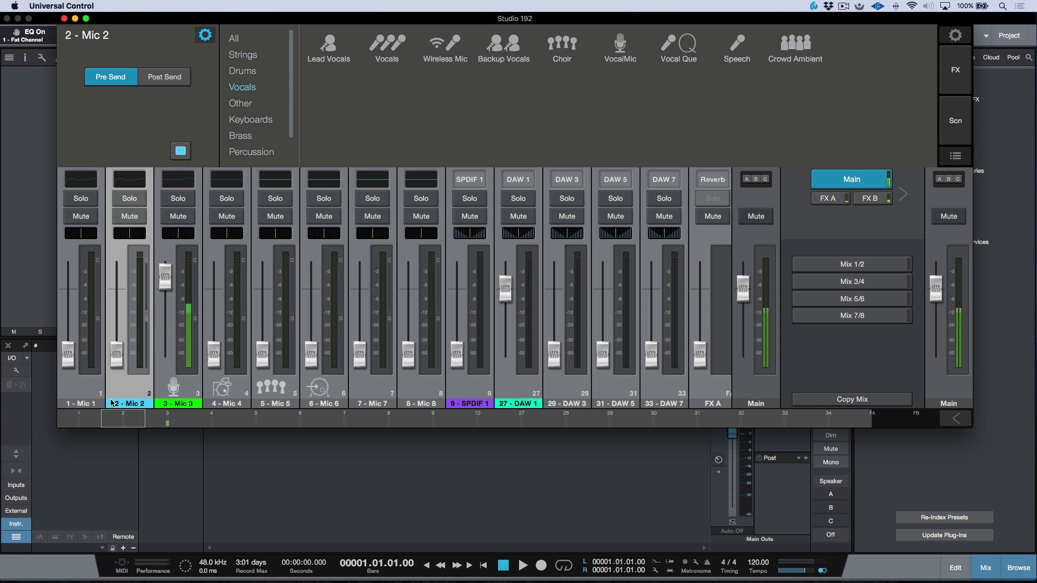
Turn Colorize Channels back on in the system settings and return to the mixer
{"action": "left_click", "coordinate": [955, 35]}
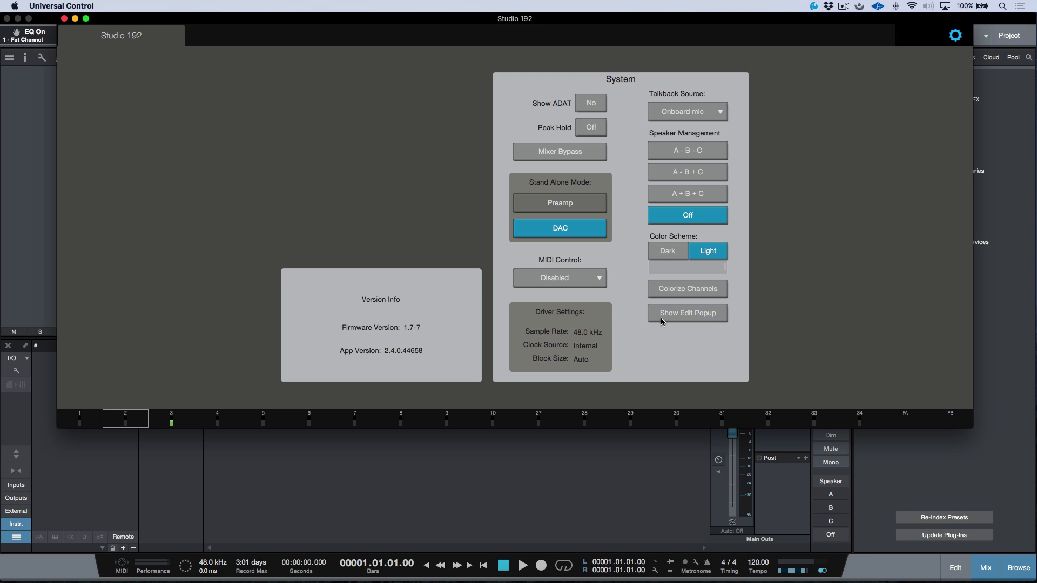
{"action": "left_click", "coordinate": [688, 289]}
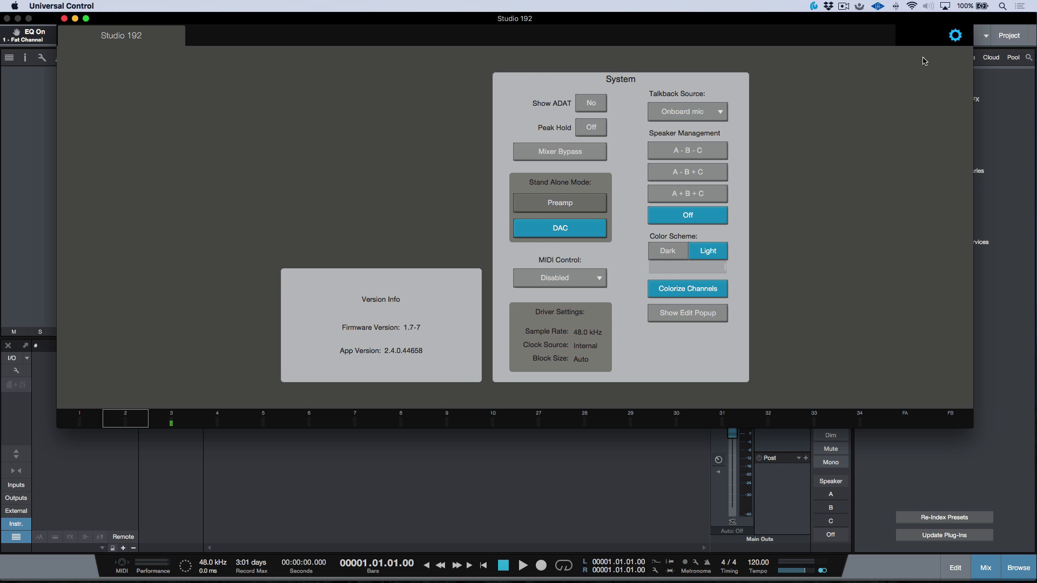
{"action": "left_click", "coordinate": [964, 35]}
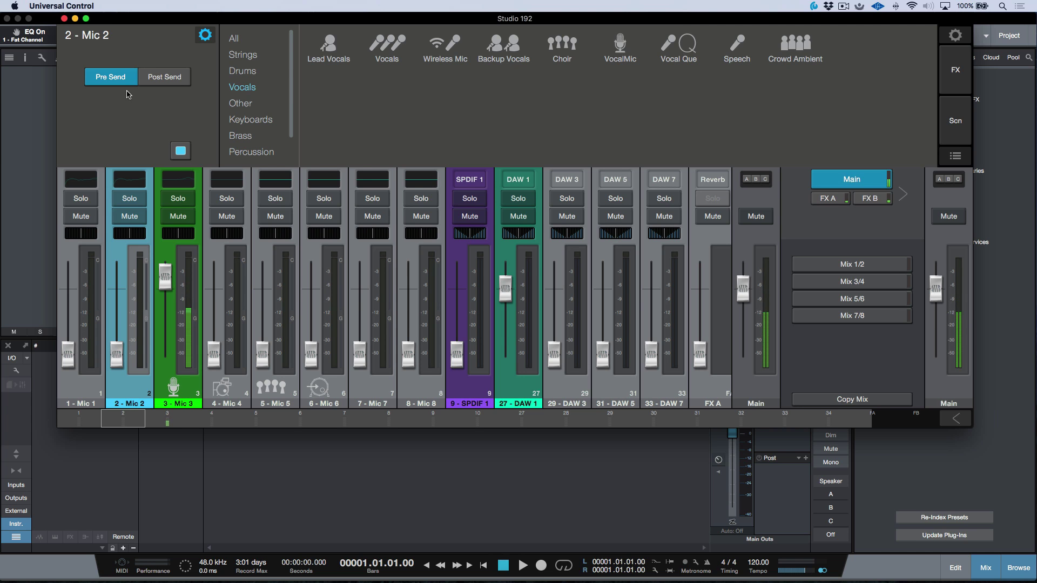
Go through the channels from Mic 1 to Mic 7 and back to Mic 4 to check each one's icon and color settings
{"action": "left_click", "coordinate": [78, 381]}
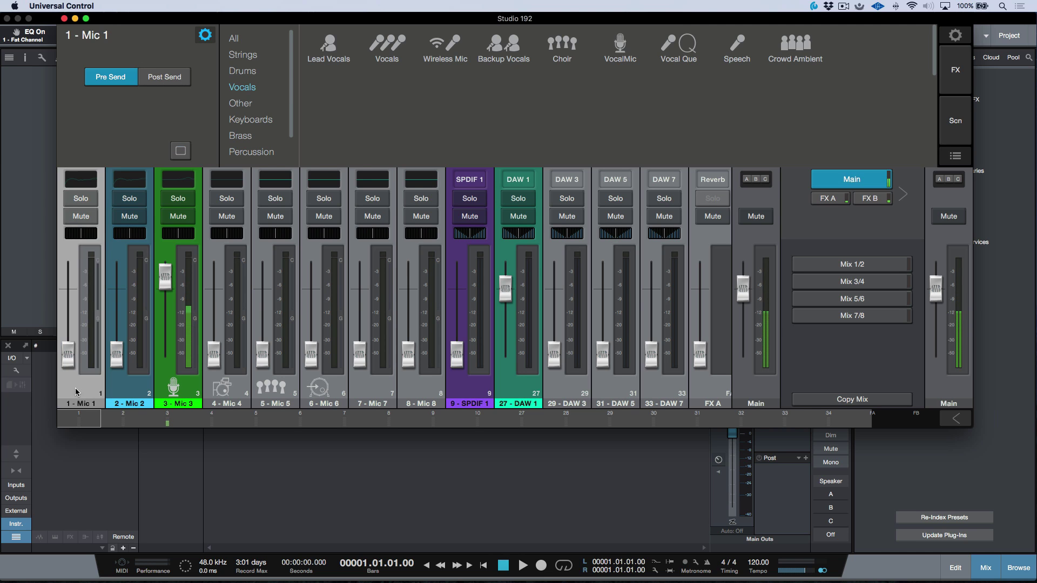
{"action": "left_click", "coordinate": [130, 385]}
{"action": "left_click", "coordinate": [162, 386]}
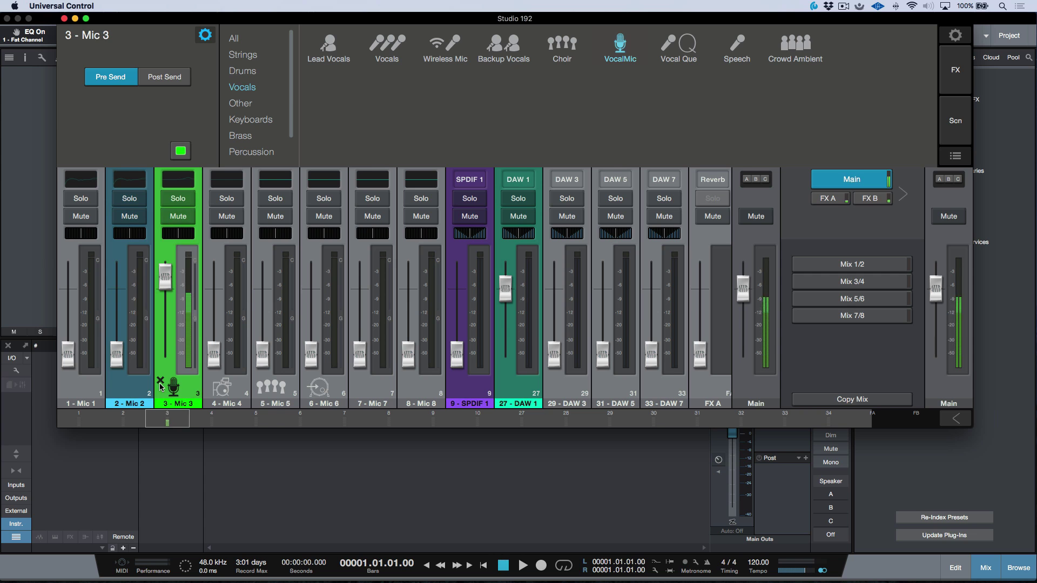
{"action": "left_click", "coordinate": [229, 396]}
{"action": "left_click", "coordinate": [271, 391]}
{"action": "left_click", "coordinate": [318, 392]}
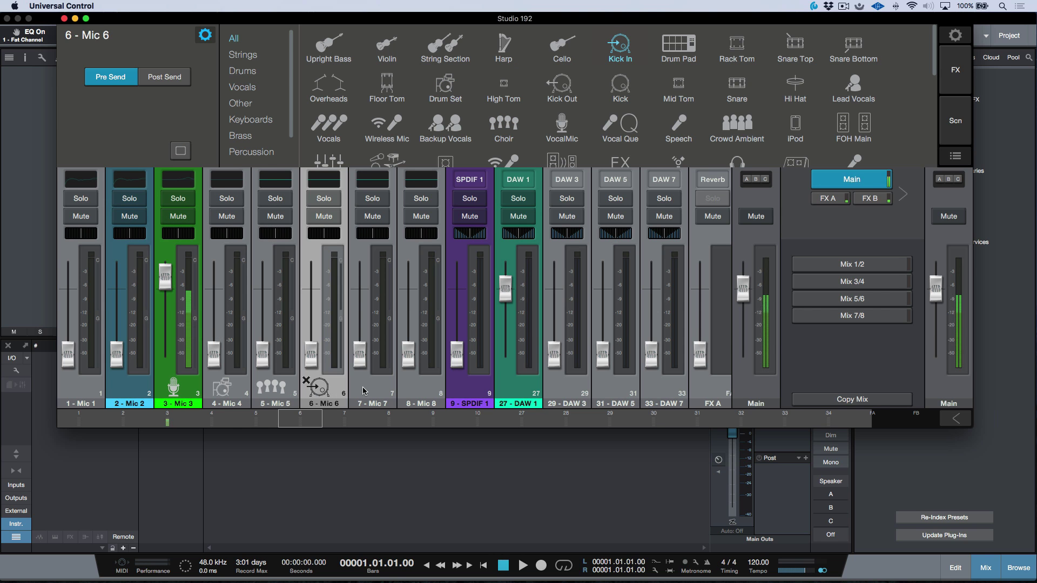
{"action": "left_click", "coordinate": [363, 390]}
{"action": "left_click", "coordinate": [334, 394]}
{"action": "left_click", "coordinate": [270, 395]}
{"action": "left_click", "coordinate": [230, 390]}
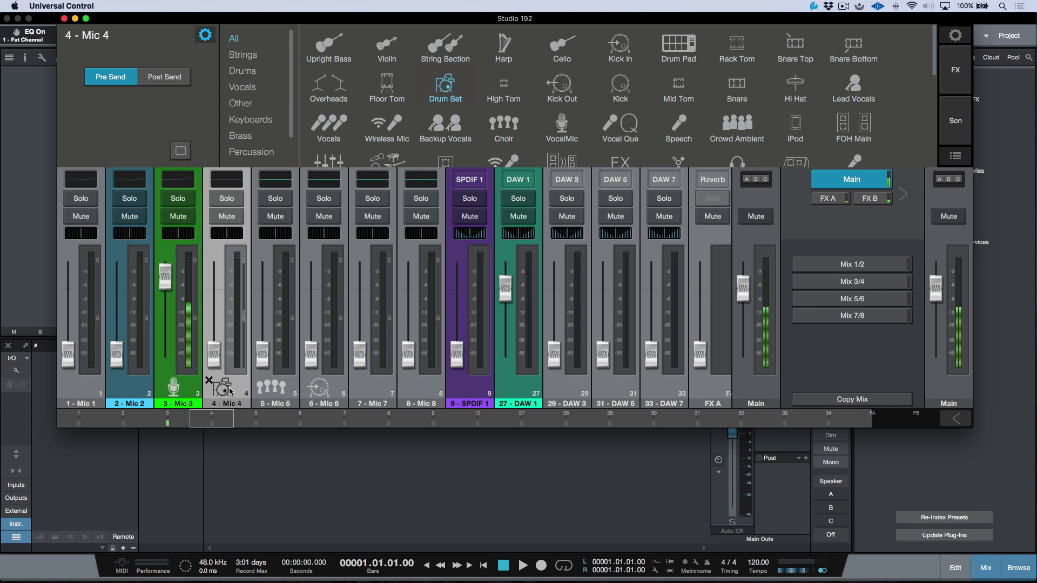
Close Mic 4's channel settings, bring the Compressor section into view, and select the Mic 2 channel
{"action": "left_click", "coordinate": [205, 36]}
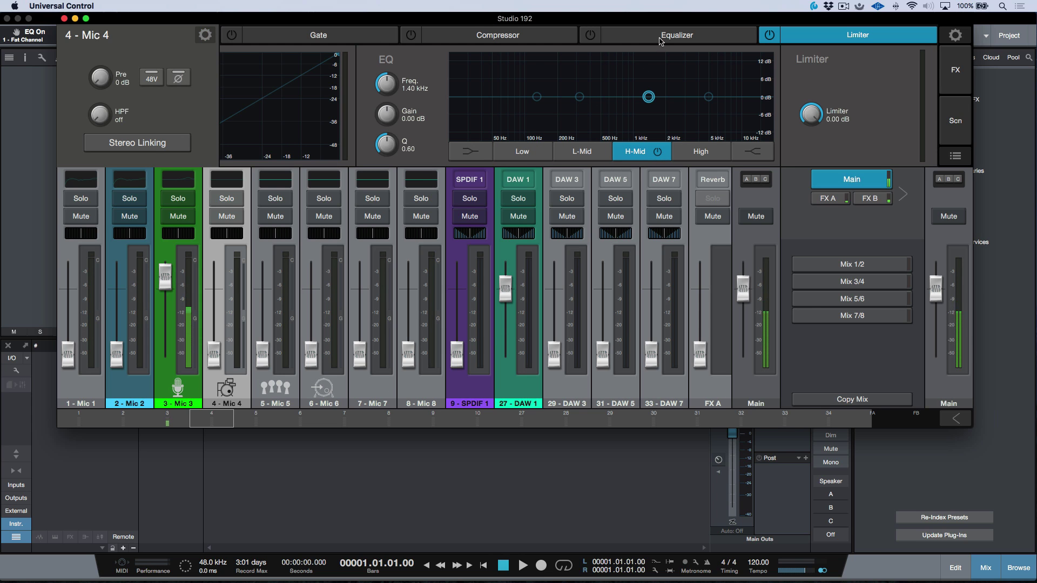
{"action": "left_click", "coordinate": [548, 38]}
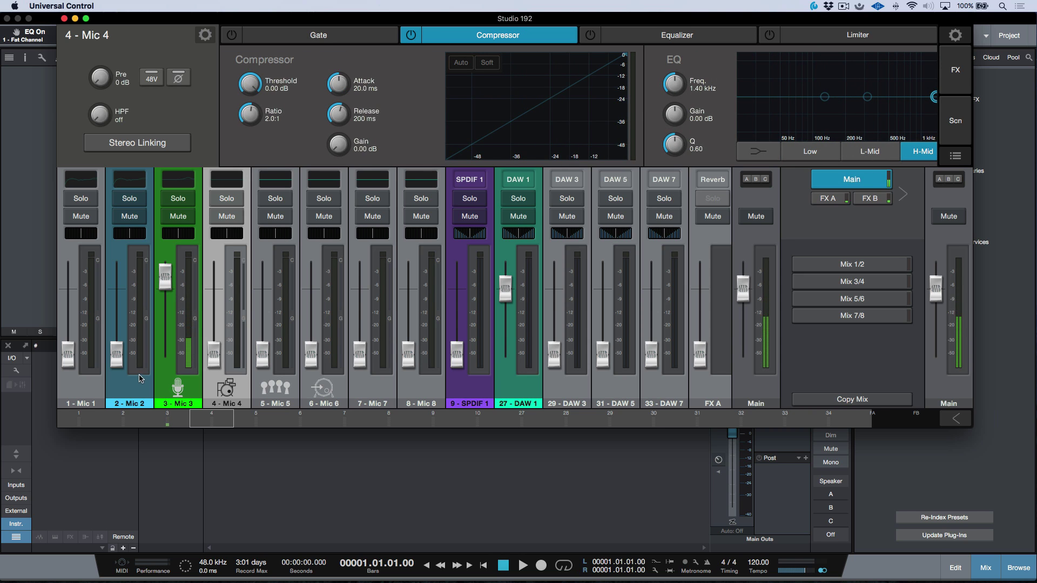
{"action": "left_click", "coordinate": [118, 394]}
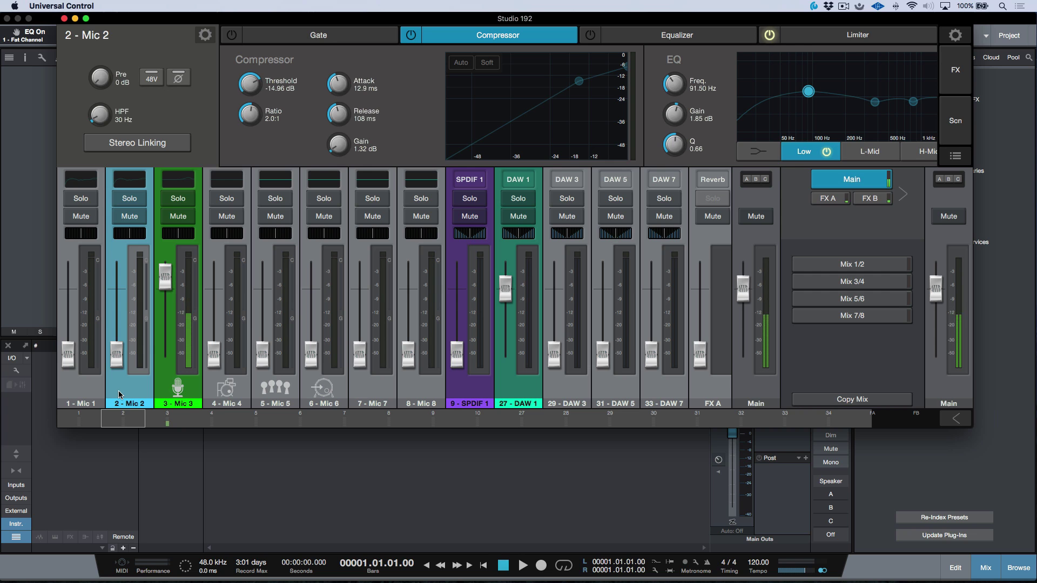
Select the Mic 3 channel, bring its Equalizer section into view, and turn the Equalizer on
{"action": "left_click", "coordinate": [163, 380]}
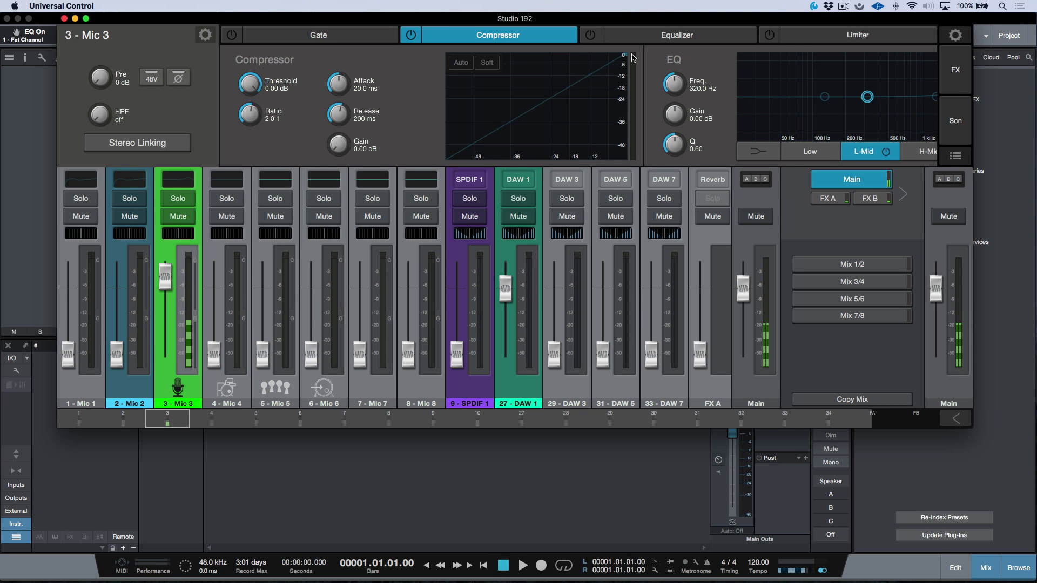
{"action": "left_click", "coordinate": [660, 37]}
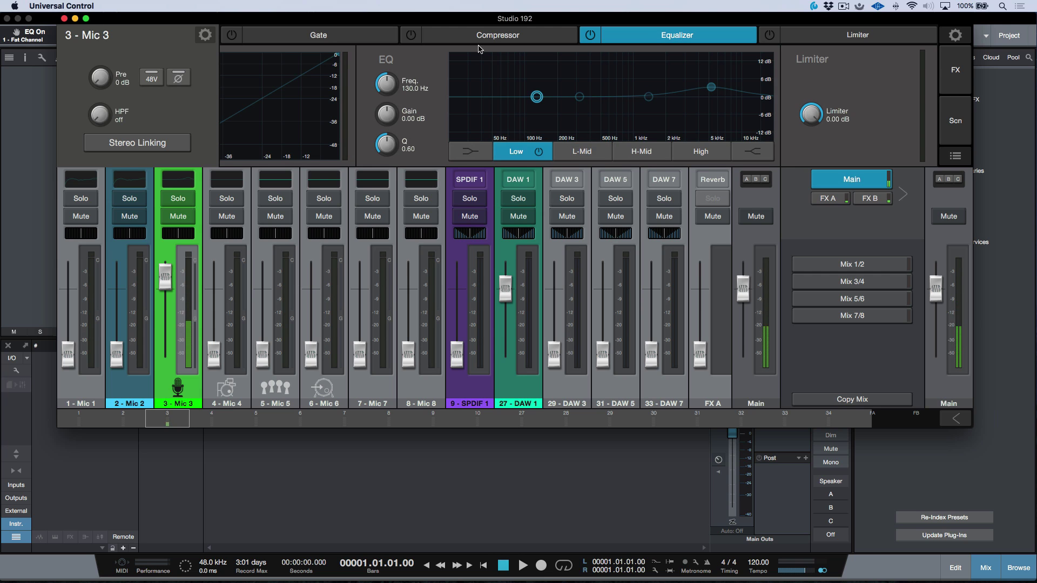
{"action": "left_click", "coordinate": [580, 96]}
{"action": "left_click", "coordinate": [590, 36]}
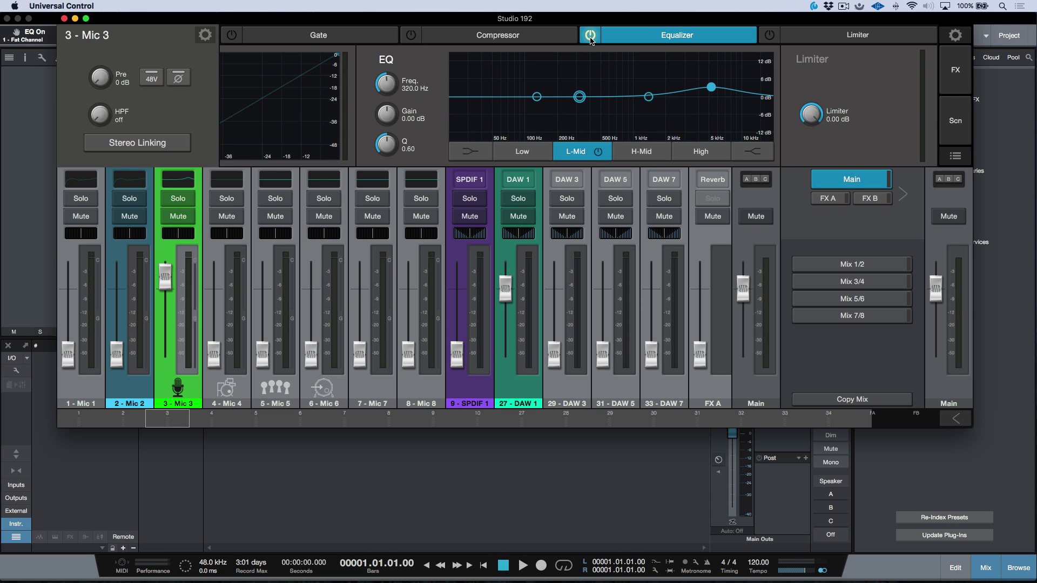
Go through the Low, L-Mid, H-Mid and High EQ bands of Mic 3
{"action": "mouse_move", "coordinate": [711, 87]}
{"action": "left_mouse_down"}
{"action": "mouse_move", "coordinate": [714, 58]}
{"action": "mouse_move", "coordinate": [708, 132]}
{"action": "mouse_move", "coordinate": [714, 90]}
{"action": "left_mouse_up"}
{"action": "left_click", "coordinate": [536, 97]}
{"action": "left_click", "coordinate": [579, 96]}
{"action": "left_click", "coordinate": [649, 97]}
{"action": "left_click", "coordinate": [709, 81]}
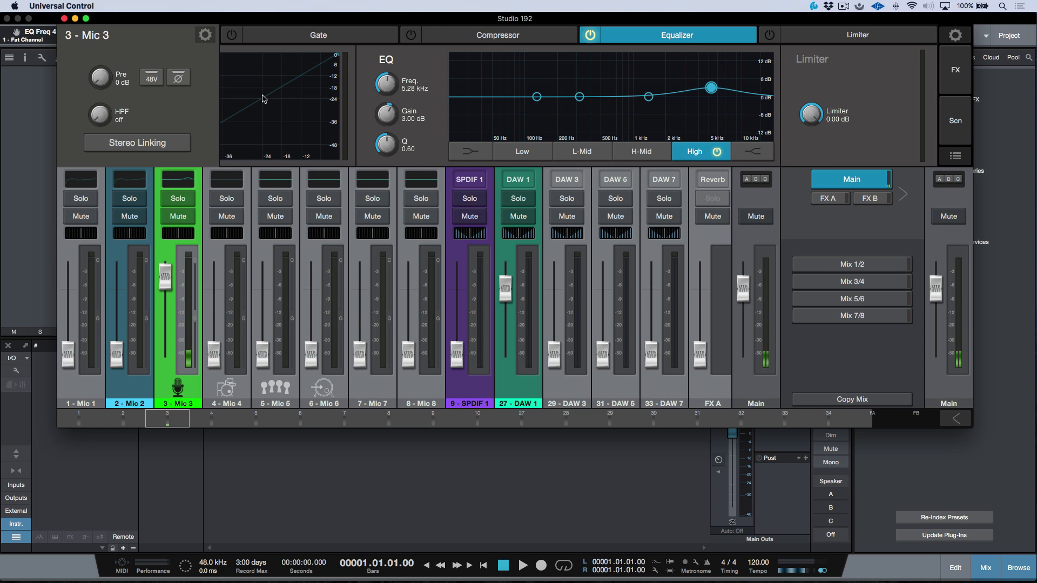
Check Mic 3's channel settings and boost its High EQ band to about 11.29 dB at 5.34 kHz
{"action": "left_click", "coordinate": [205, 34]}
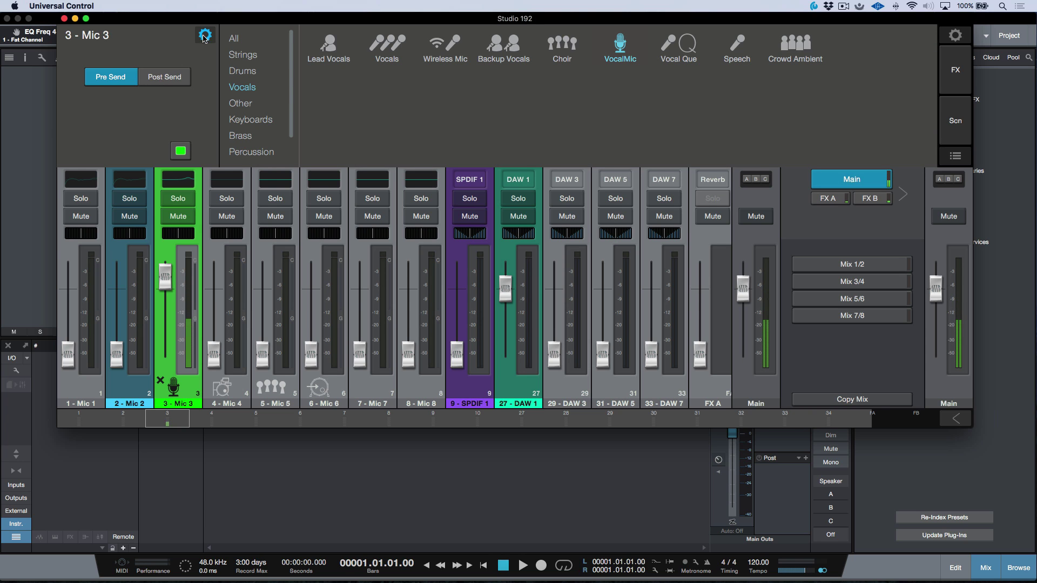
{"action": "left_click", "coordinate": [205, 35]}
{"action": "left_click_drag", "start_coordinate": [711, 87], "coordinate": [713, 63]}
Set Mic 3 to Post Send in its channel settings and return to the Equalizer
{"action": "left_click", "coordinate": [205, 35]}
{"action": "left_click", "coordinate": [166, 81]}
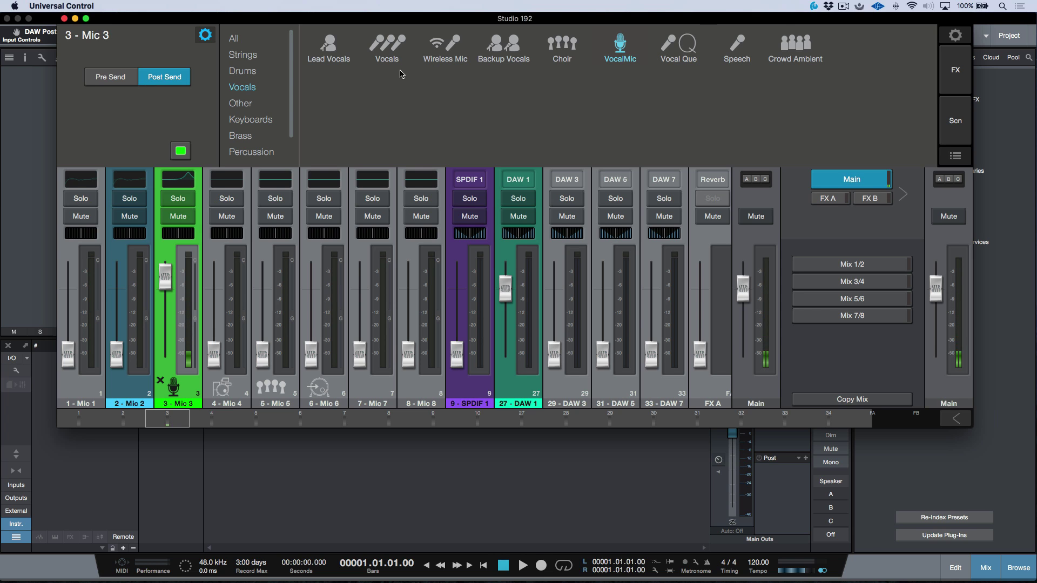
{"action": "left_click", "coordinate": [205, 34]}
Cut Mic 3's High EQ band to about -13.76 dB at 5.47 kHz
{"action": "left_click", "coordinate": [712, 62]}
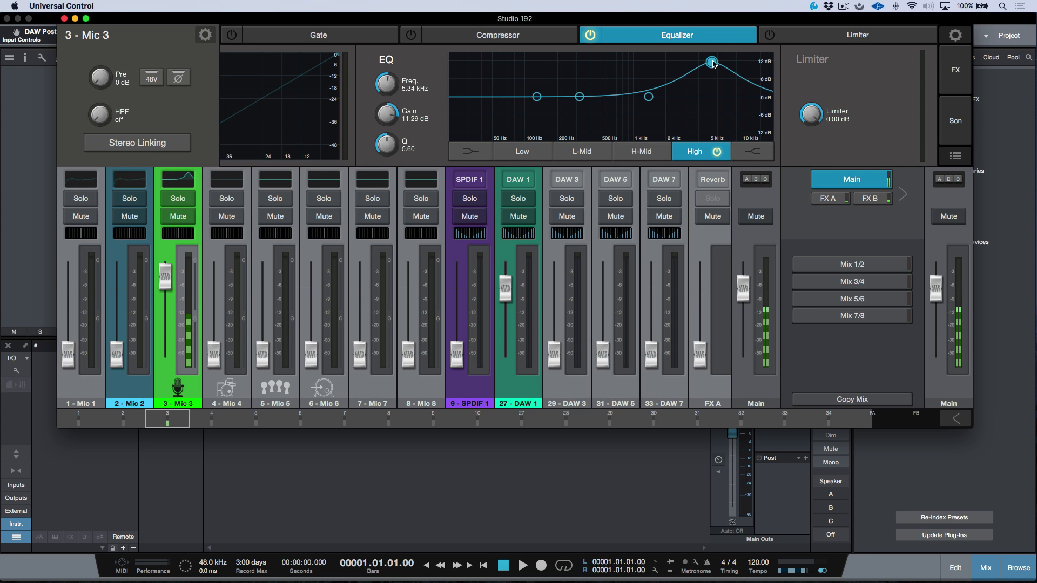
{"action": "left_click_drag", "start_coordinate": [712, 63], "coordinate": [714, 140]}
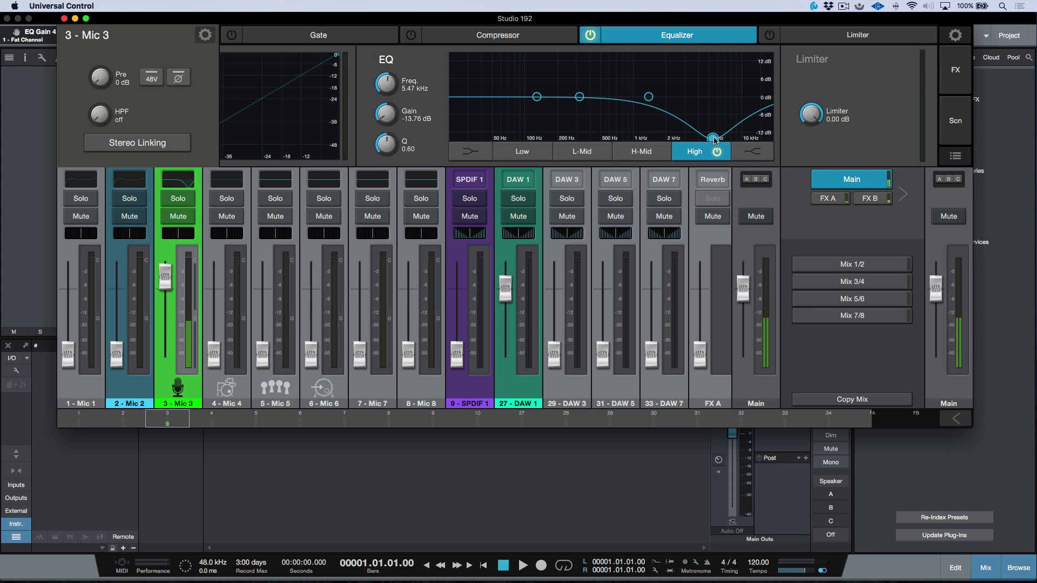
{"action": "left_click", "coordinate": [522, 152]}
Set Mic 3 back to Pre Send in its channel settings and return to the Equalizer
{"action": "left_click", "coordinate": [205, 34]}
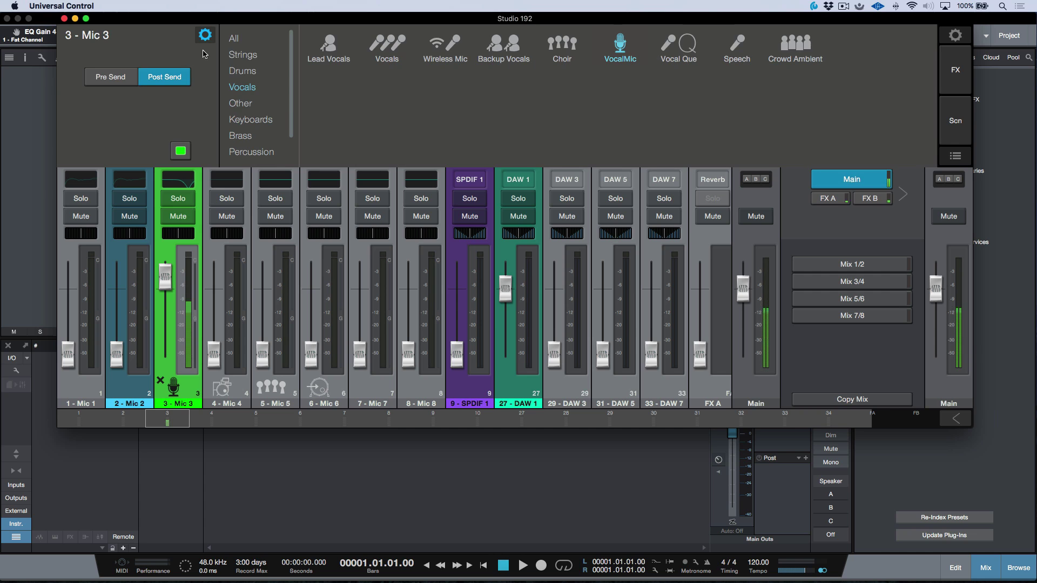
{"action": "left_click", "coordinate": [112, 80]}
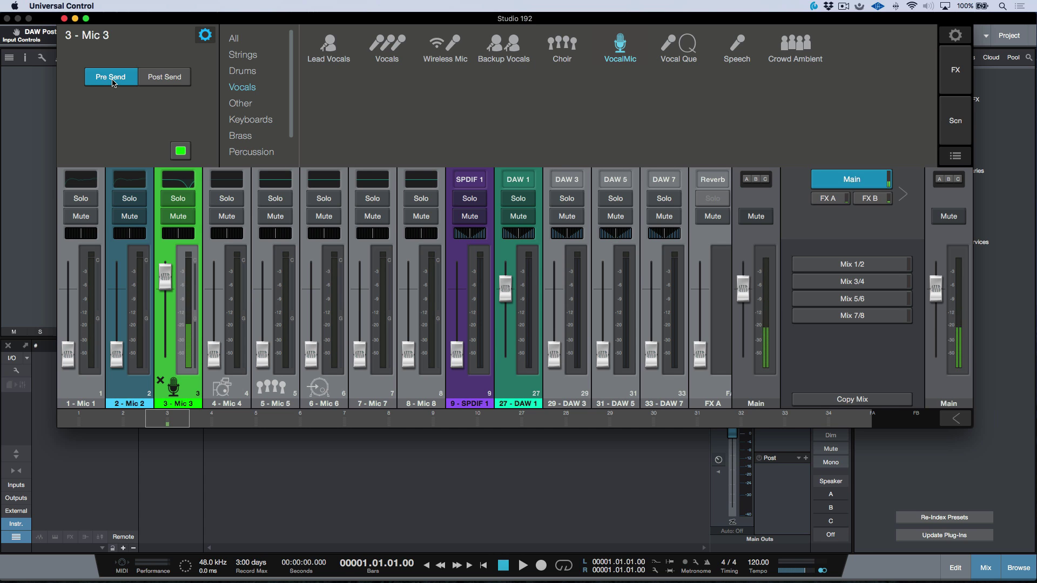
{"action": "left_click", "coordinate": [205, 34]}
Set Mic 3's High EQ band to about -1.76 dB at 5.66 kHz and turn the Equalizer off
{"action": "left_click", "coordinate": [649, 97]}
{"action": "left_click", "coordinate": [713, 138]}
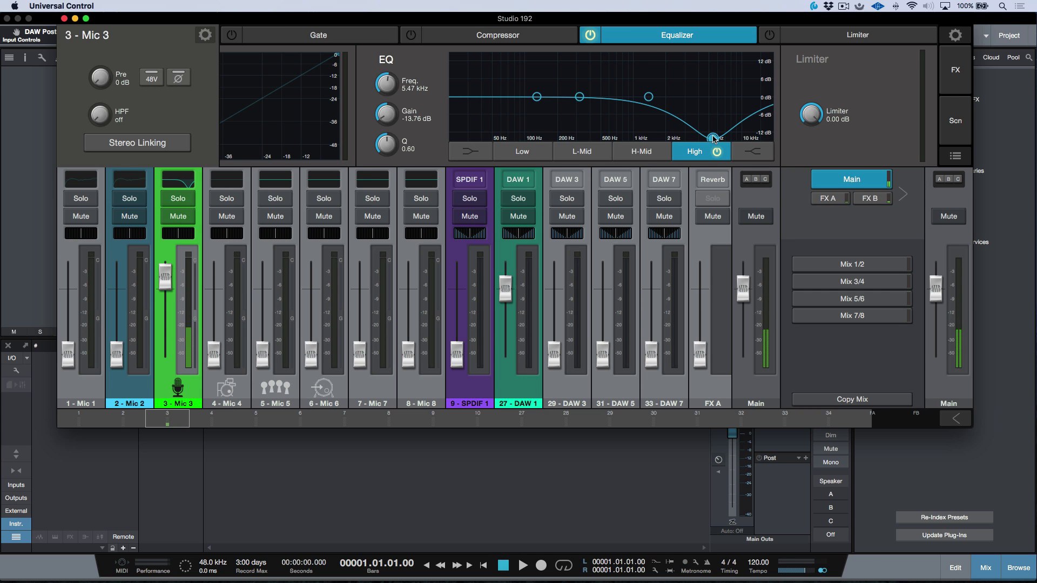
{"action": "left_click_drag", "start_coordinate": [713, 138], "coordinate": [714, 102]}
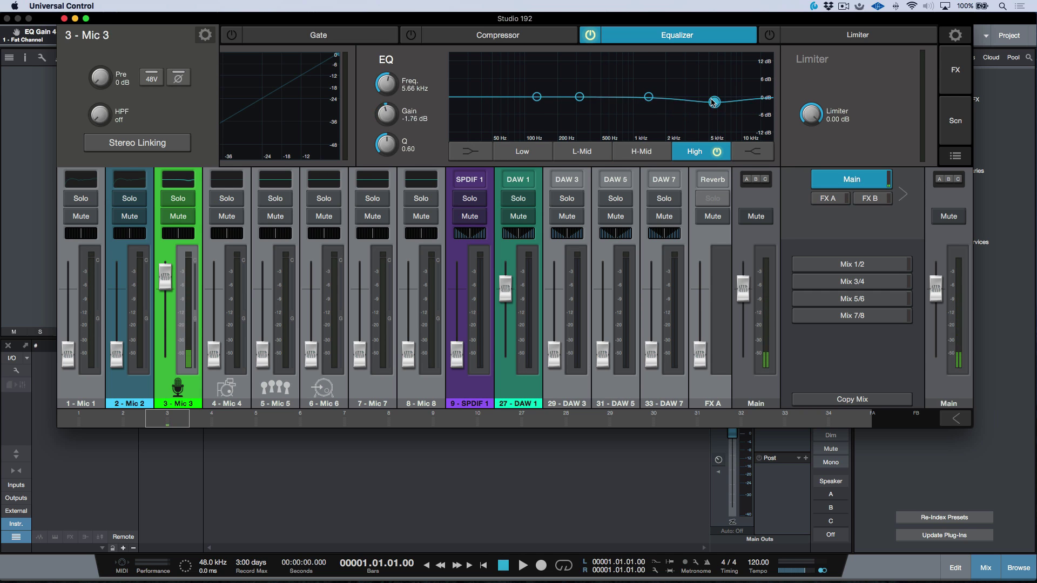
{"action": "left_click", "coordinate": [648, 97]}
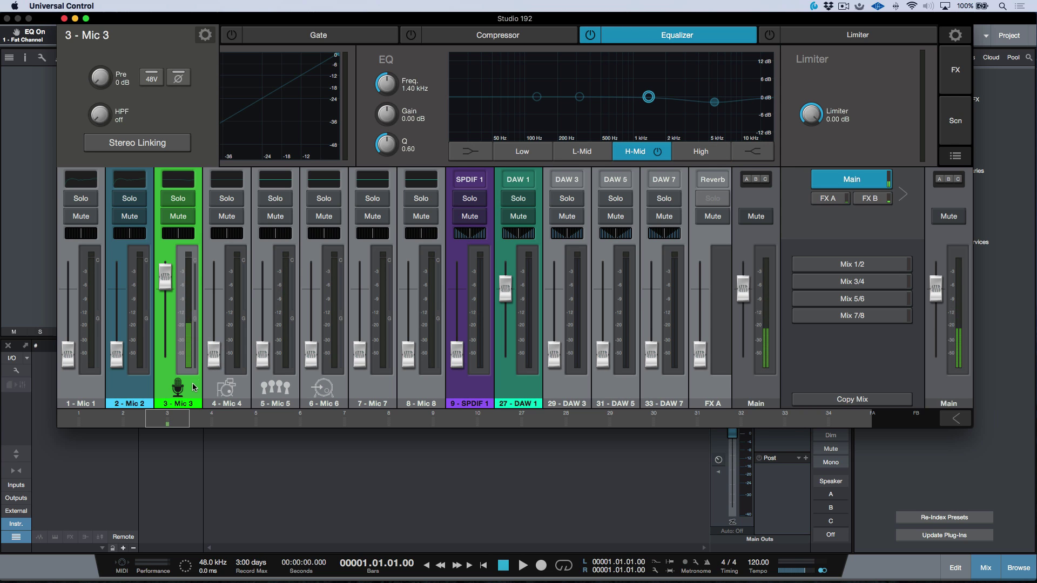
Review the Pre Send and Post Send options in Mic 3's channel settings and return to the Equalizer
{"action": "left_click", "coordinate": [204, 36]}
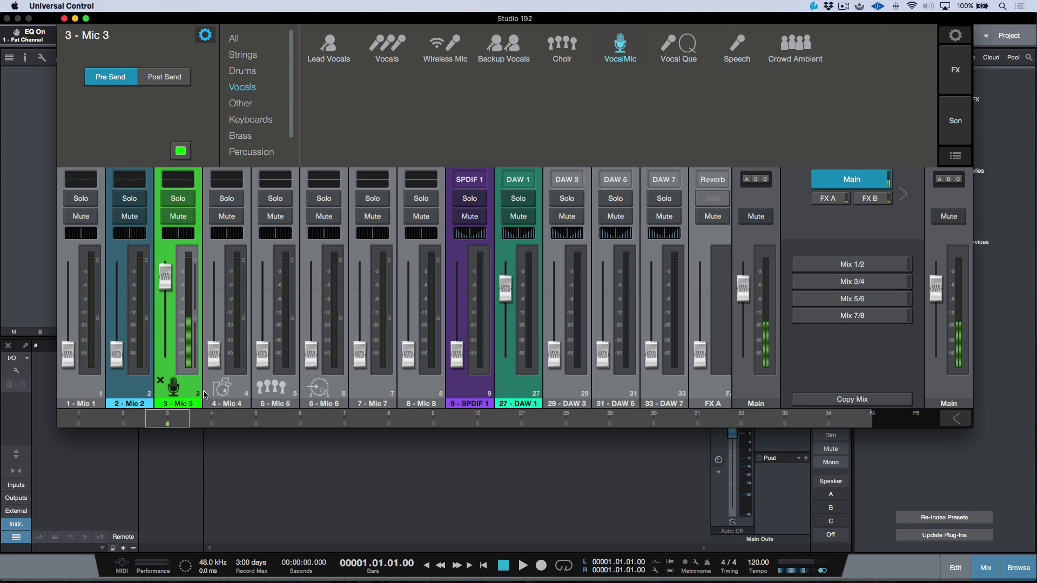
{"action": "left_click", "coordinate": [205, 36]}
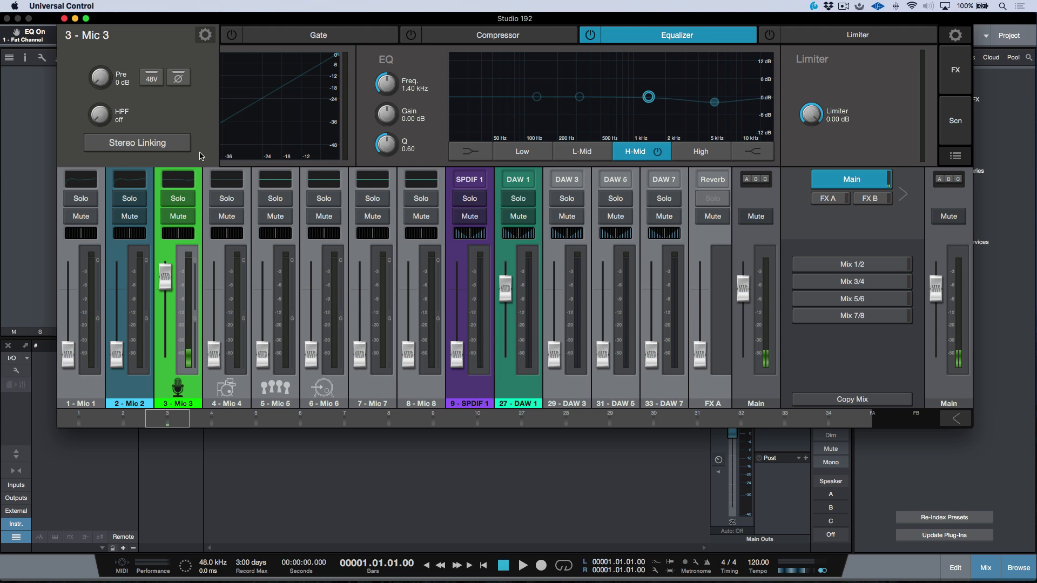
{"action": "left_click", "coordinate": [205, 35]}
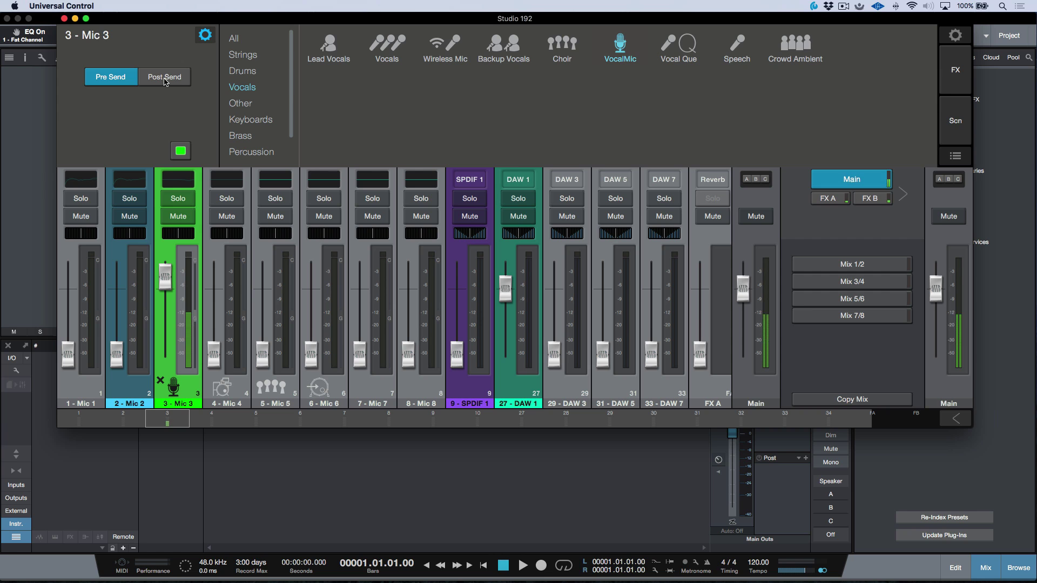
{"action": "left_click", "coordinate": [207, 36]}
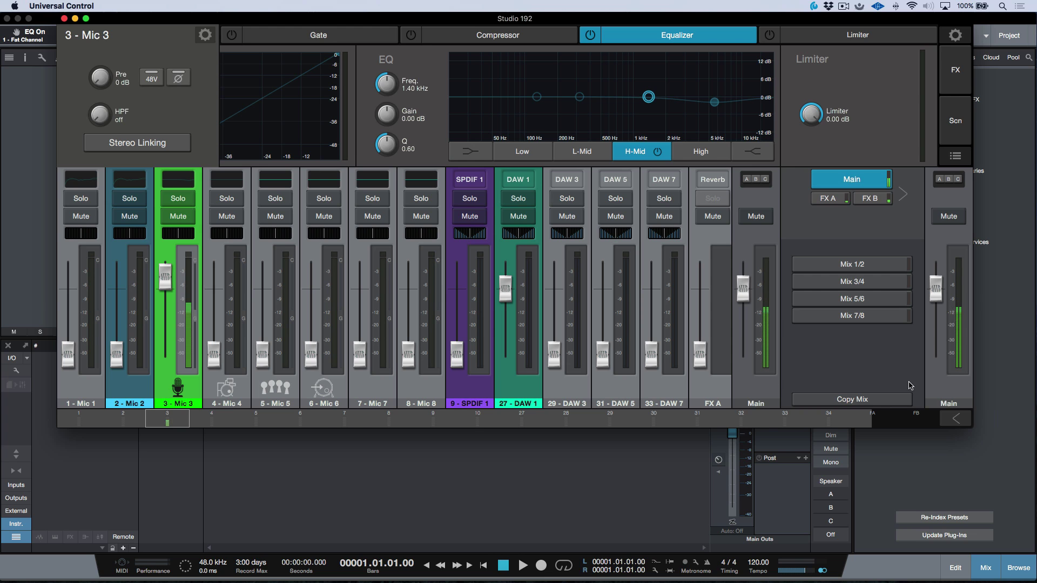
Show the Main output settings and examine the sources available for Headphone 1
{"action": "left_click", "coordinate": [769, 391]}
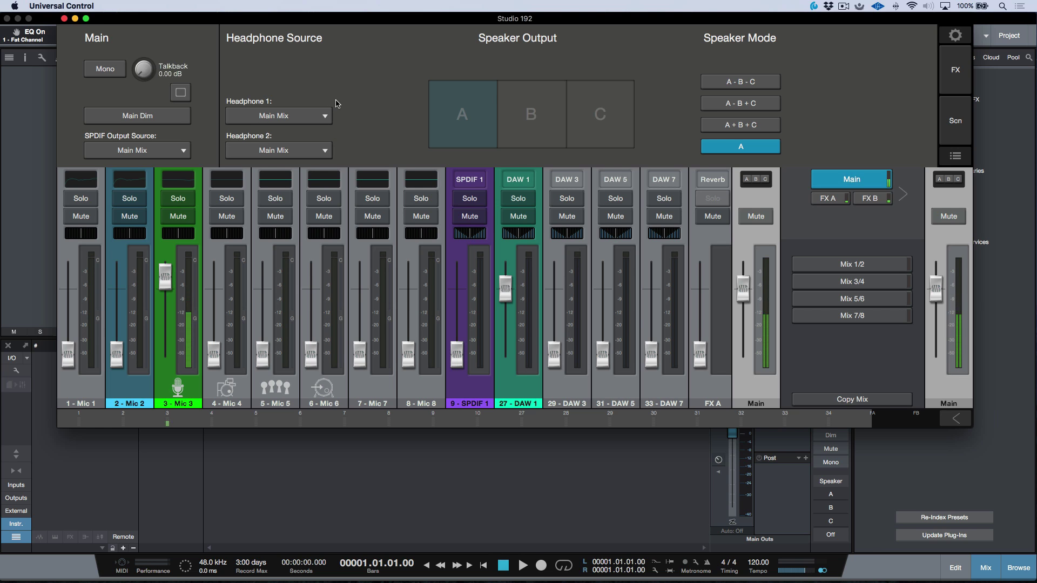
{"action": "left_click", "coordinate": [313, 120]}
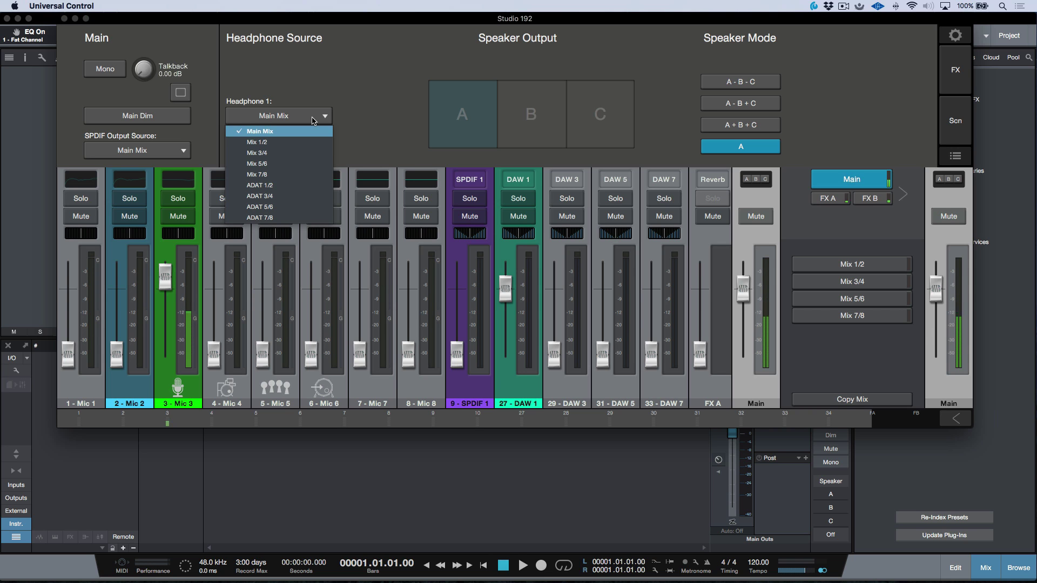
{"action": "left_click", "coordinate": [365, 104]}
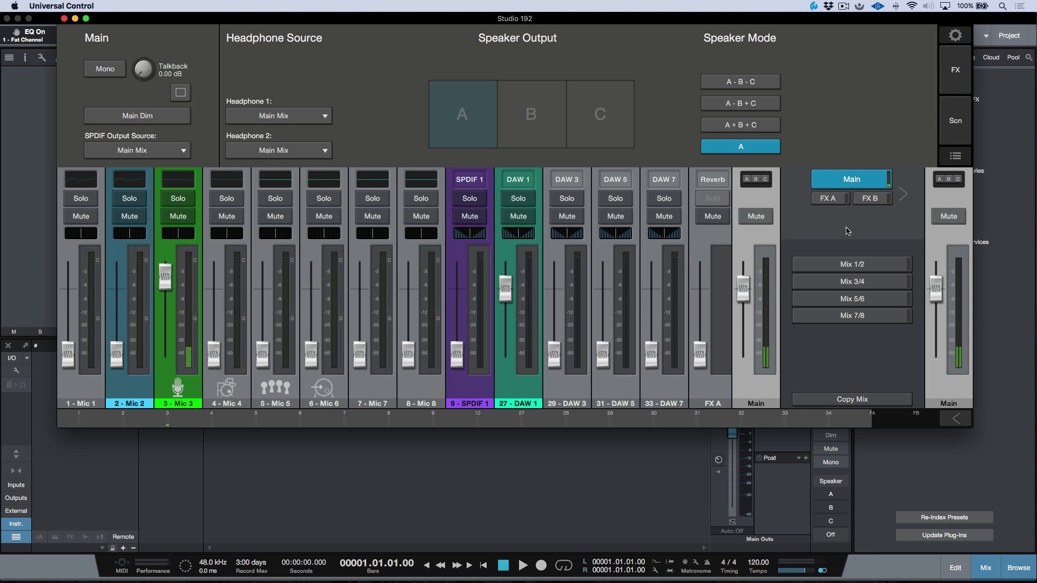
Show Mix 1/2, assign it as the Headphone 1 source, and raise Mic 3's fader in that mix
{"action": "left_click", "coordinate": [857, 264]}
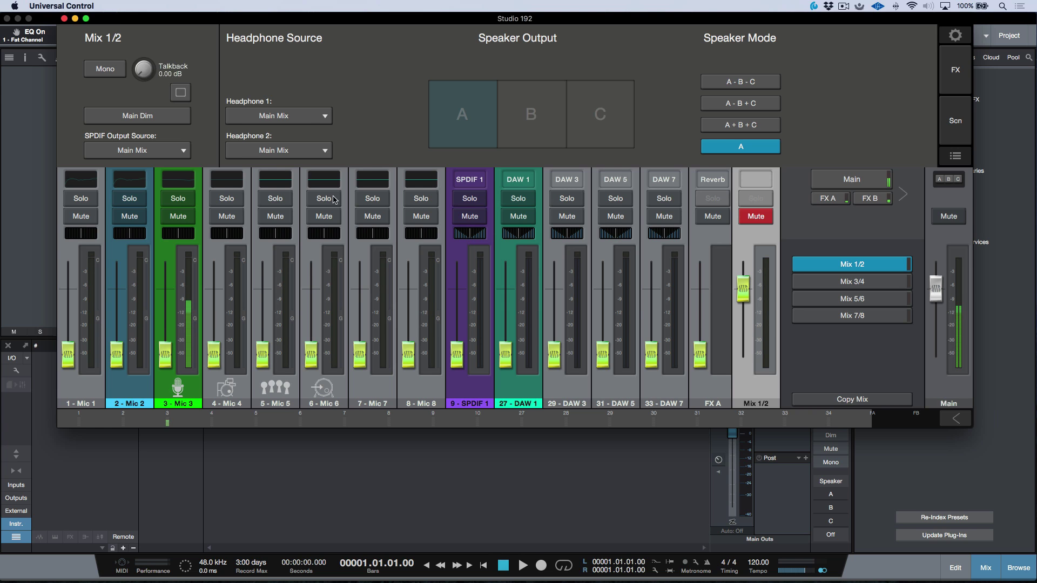
{"action": "left_click", "coordinate": [316, 118]}
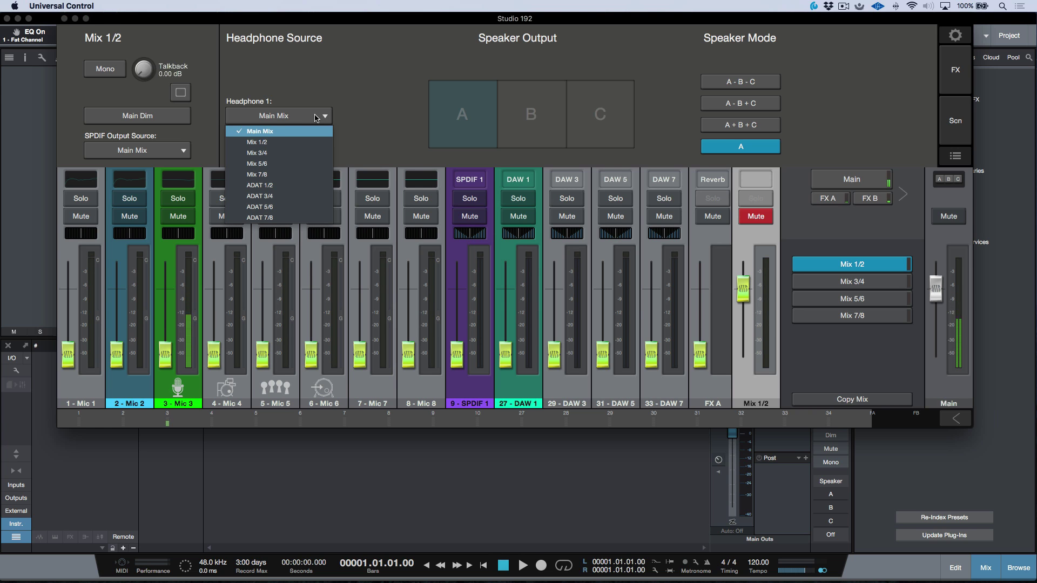
{"action": "left_click", "coordinate": [298, 142]}
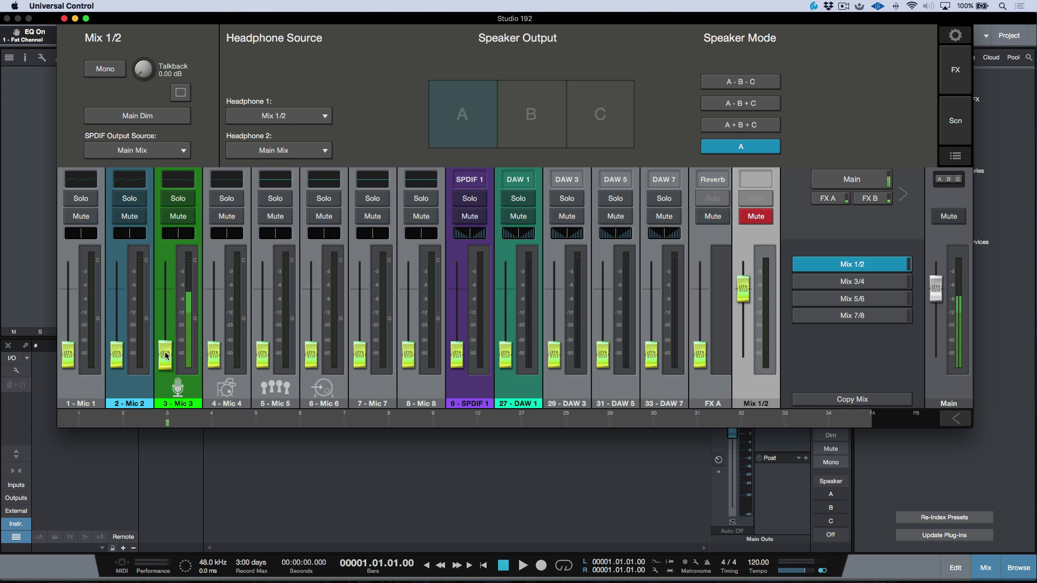
{"action": "left_click_drag", "start_coordinate": [169, 352], "coordinate": [173, 292]}
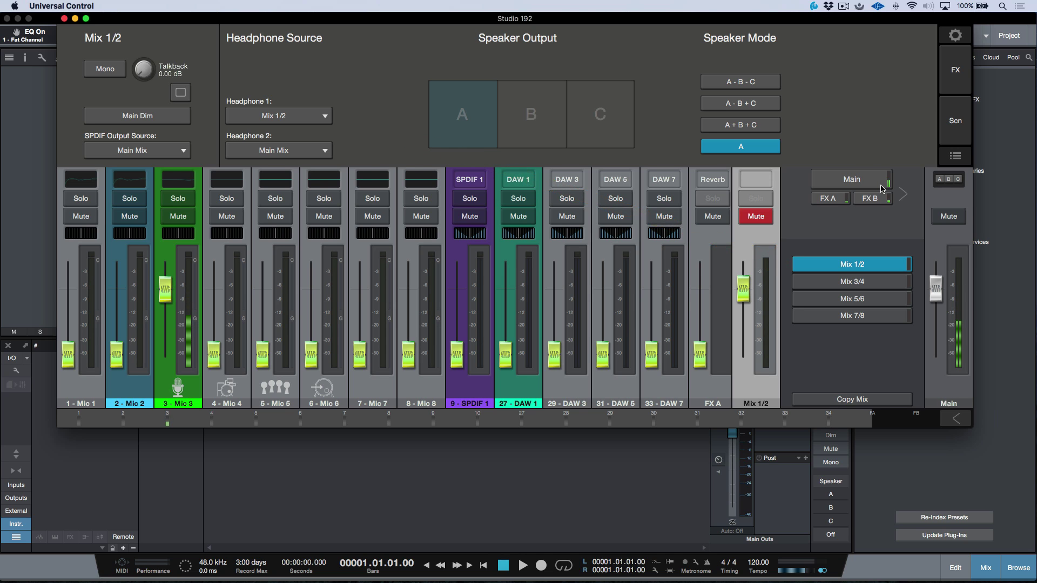
Set the Headphone 1 source back to Main Mix and switch to Studio One
{"action": "left_click", "coordinate": [294, 115]}
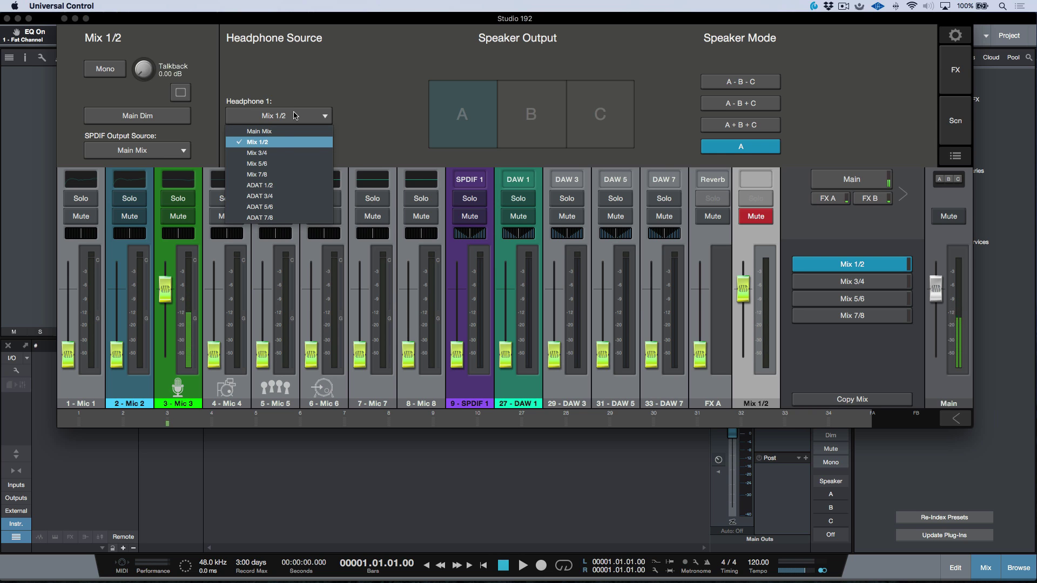
{"action": "left_click", "coordinate": [270, 133]}
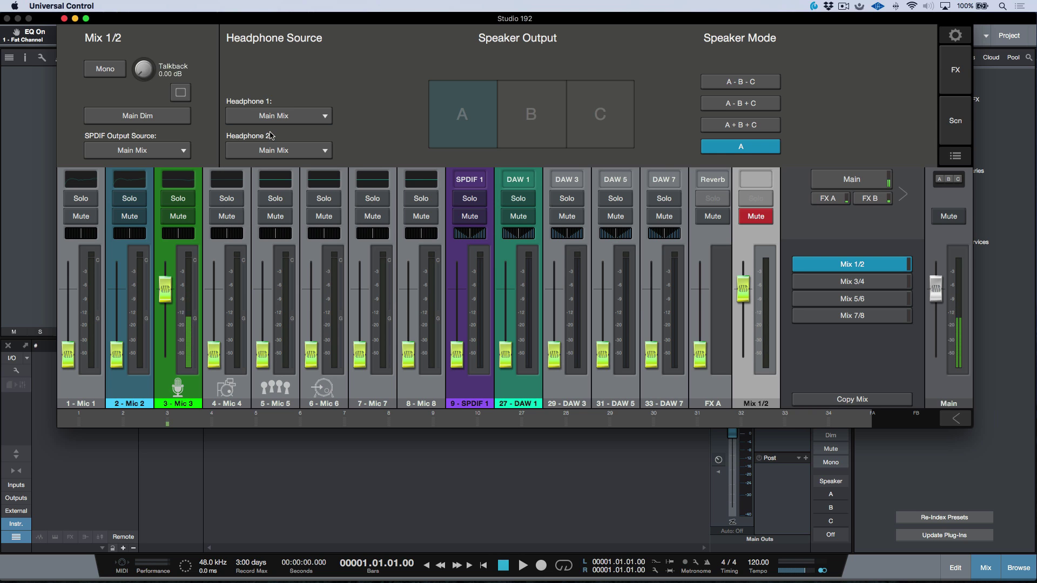
{"action": "left_click", "coordinate": [552, 484]}
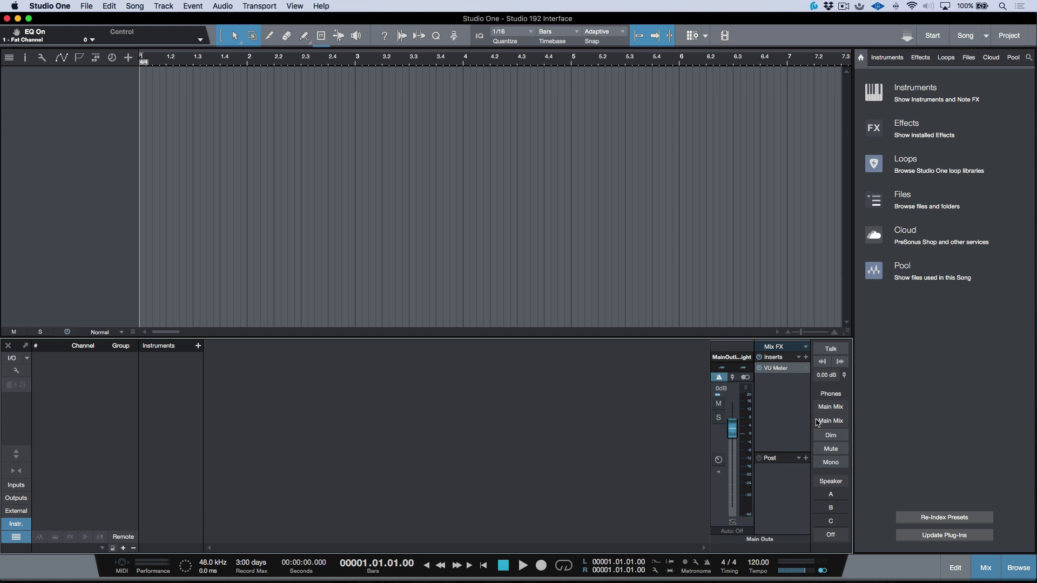
Examine the destinations available for the main output channel and switch back to Universal Control
{"action": "left_click", "coordinate": [736, 357]}
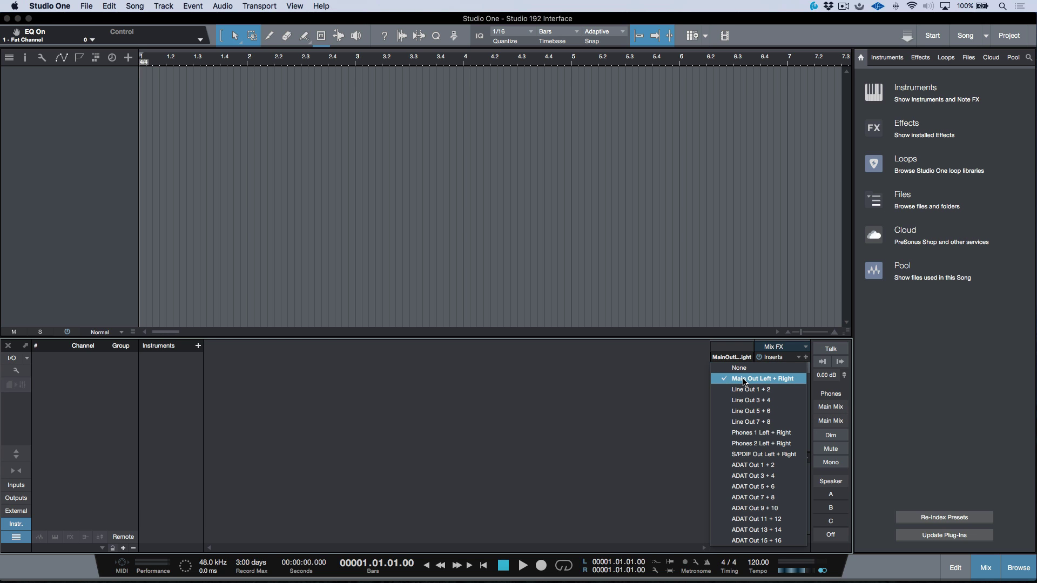
{"action": "left_click", "coordinate": [625, 387]}
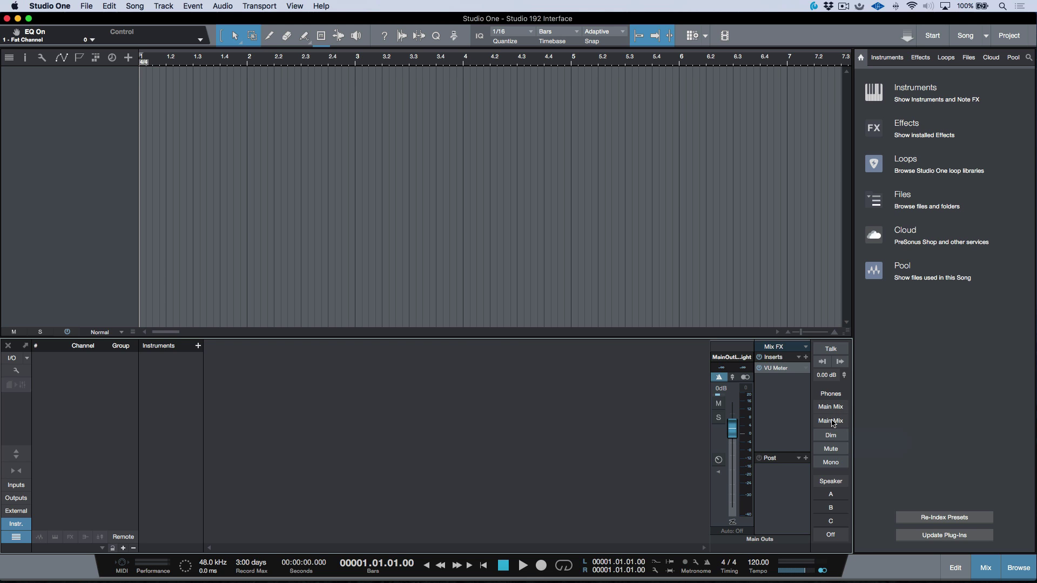
{"action": "key", "text": "super+Tab"}
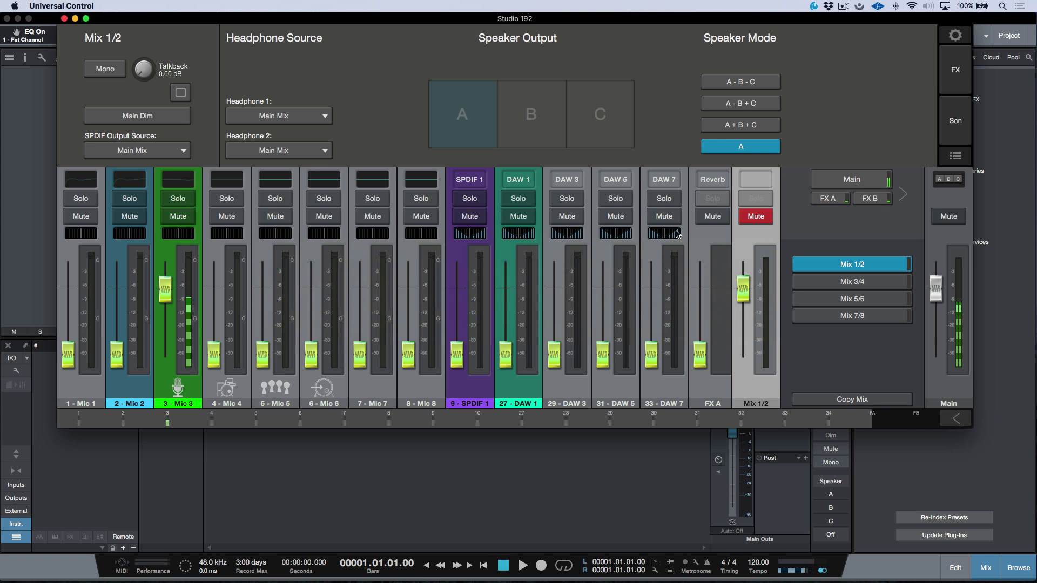
Go through the Main, Mix 1/2 and Mix 7/8 mixes and set the speaker mode to A - B - C
{"action": "left_click", "coordinate": [864, 185]}
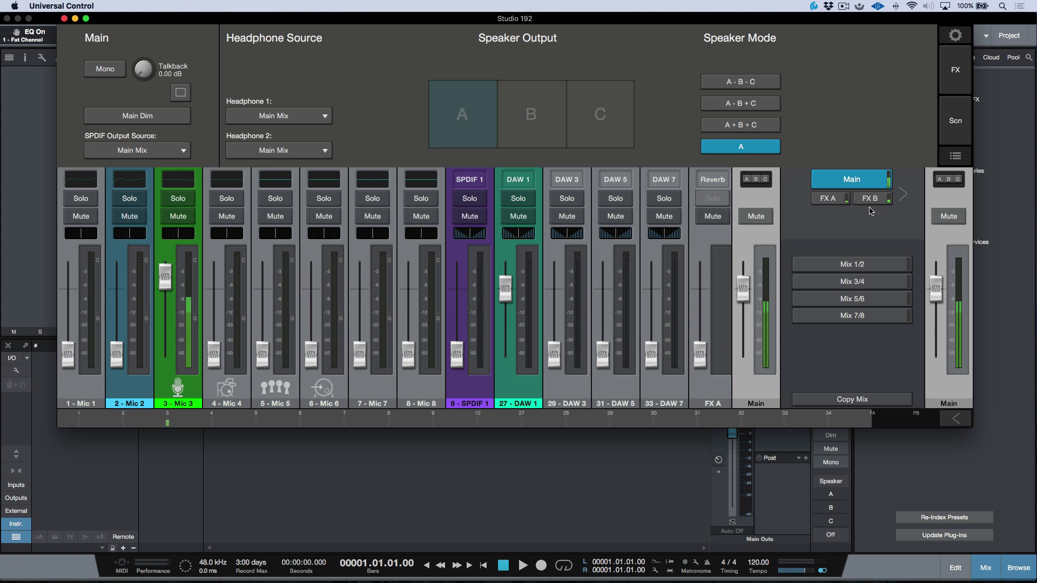
{"action": "left_click", "coordinate": [852, 264]}
{"action": "left_click", "coordinate": [852, 315]}
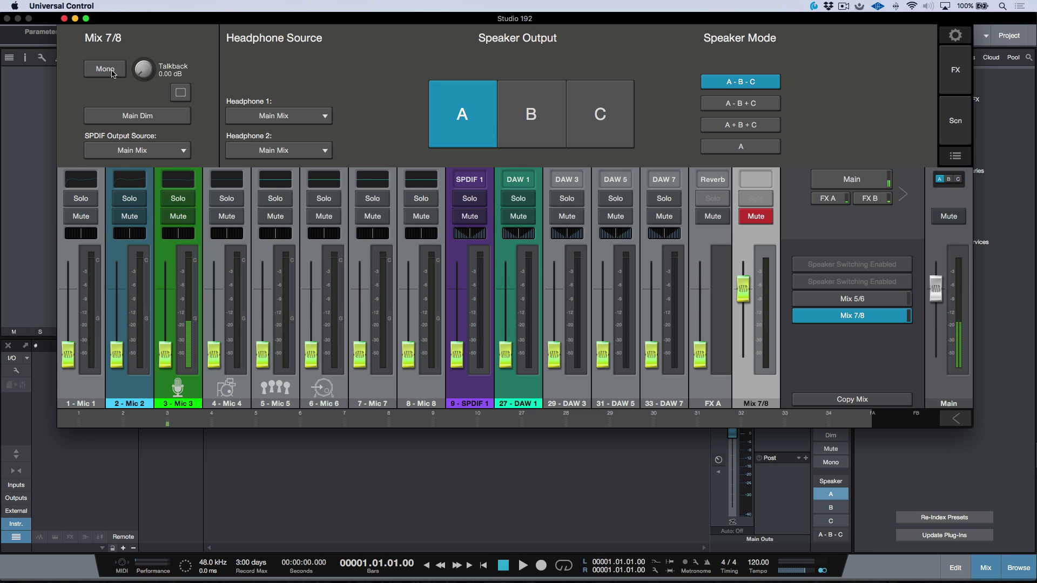
Turn Mono on and off again, and do the same with Main Dim
{"action": "left_click", "coordinate": [112, 73]}
{"action": "left_click", "coordinate": [112, 73]}
{"action": "left_click", "coordinate": [151, 118]}
{"action": "left_click", "coordinate": [152, 118]}
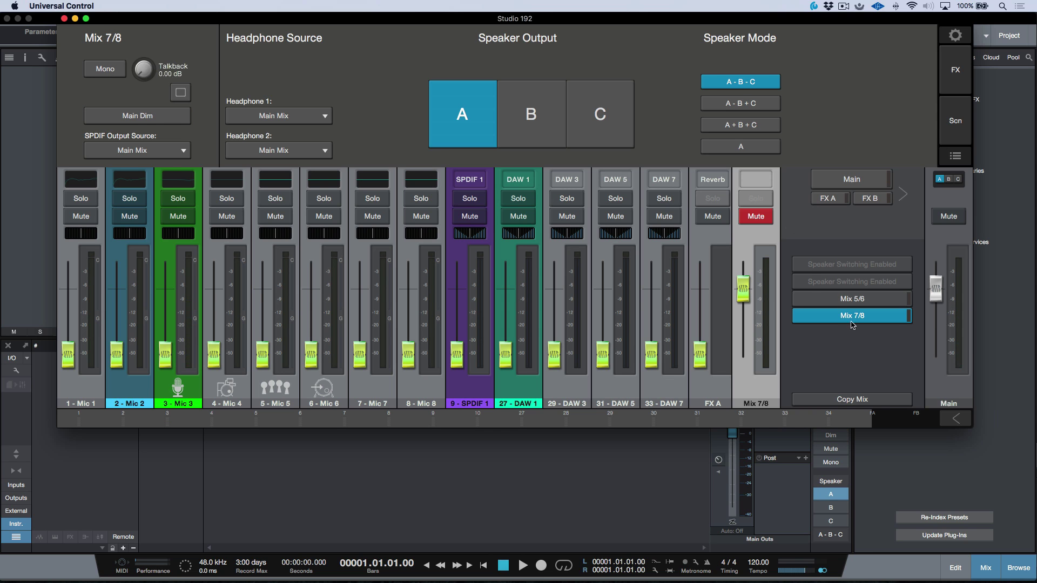
Expand the talkback and mute controls to view them, collapse them again, and switch to Studio One
{"action": "left_click", "coordinate": [956, 418]}
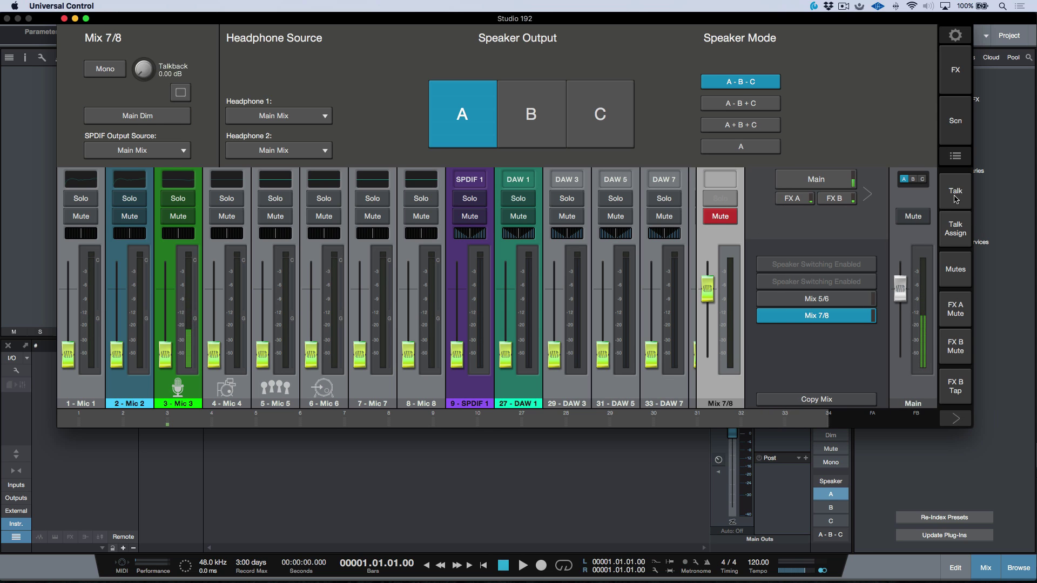
{"action": "left_click", "coordinate": [955, 418]}
{"action": "left_click", "coordinate": [956, 418]}
{"action": "key", "text": "super+Tab"}
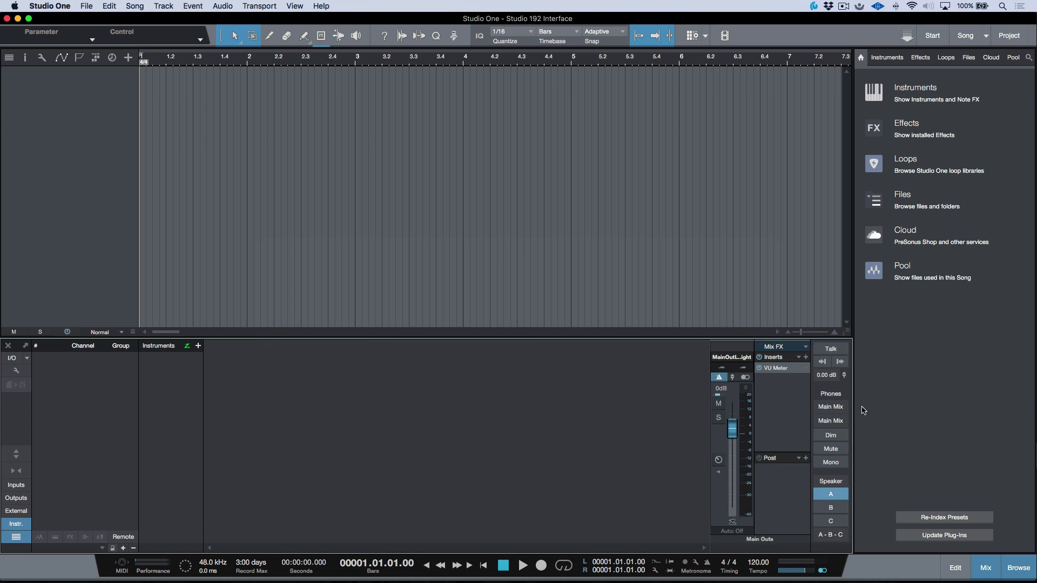
Switch to Universal Control and check the talkback options in the system settings
{"action": "left_click", "coordinate": [835, 354]}
{"action": "key", "text": "super+Tab"}
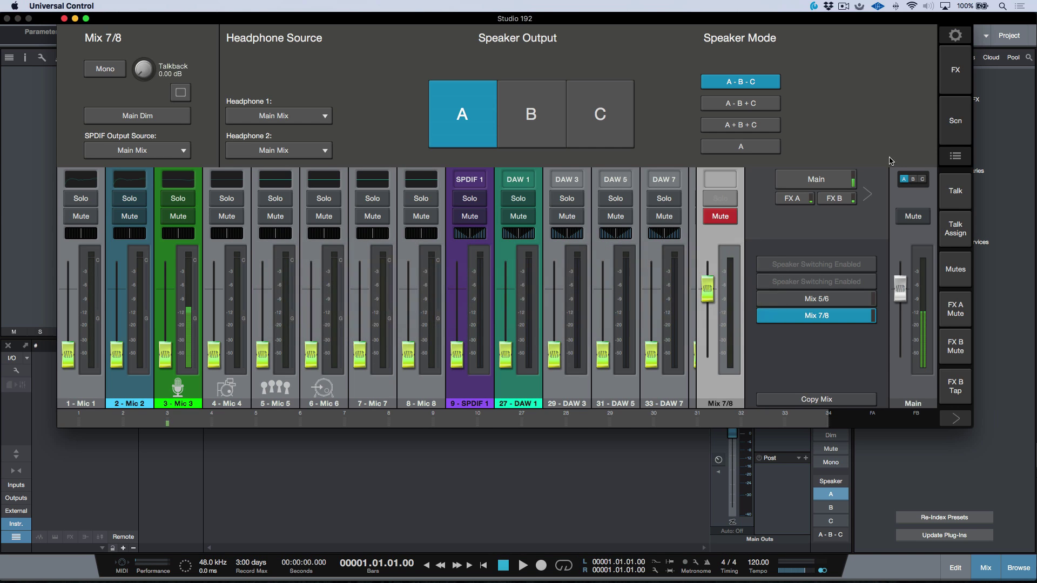
{"action": "left_click", "coordinate": [955, 37]}
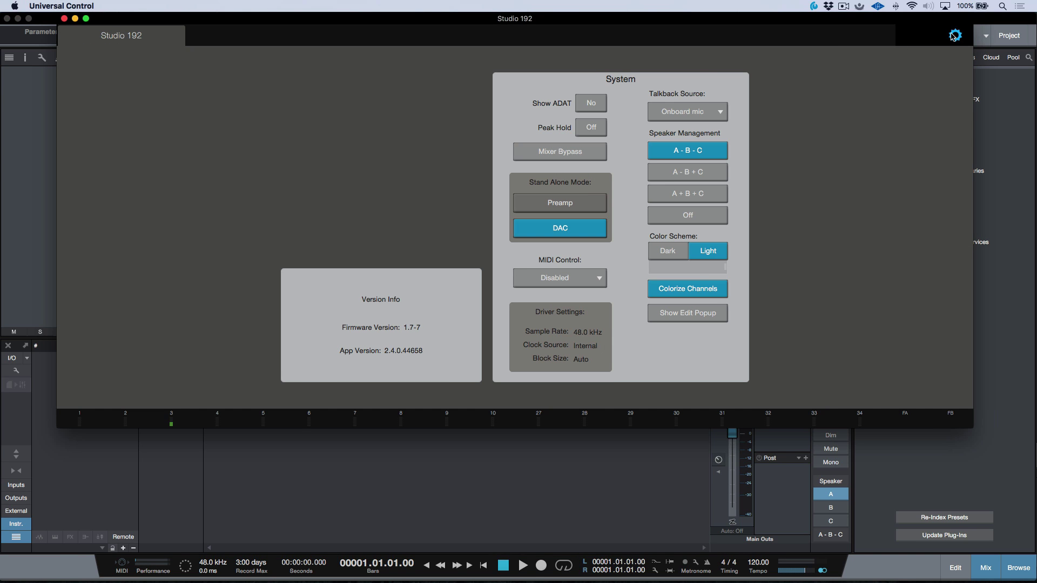
{"action": "left_click", "coordinate": [954, 36]}
Set the talkback volume to 15 dB in Studio One and to 3 dB in Universal Control, comparing the value in both applications
{"action": "key", "text": "super+Tab"}
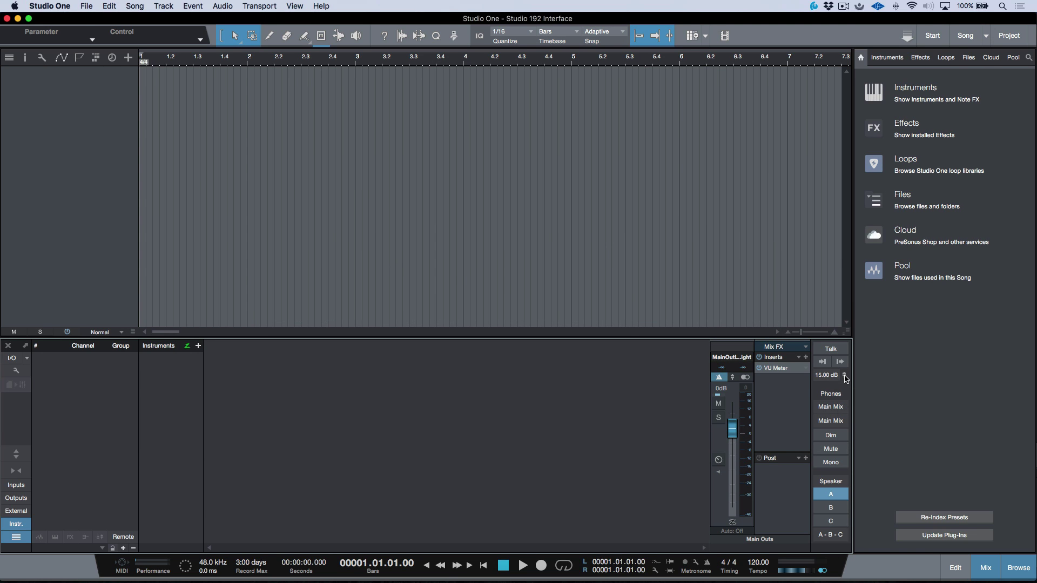
{"action": "key", "text": "super+Tab"}
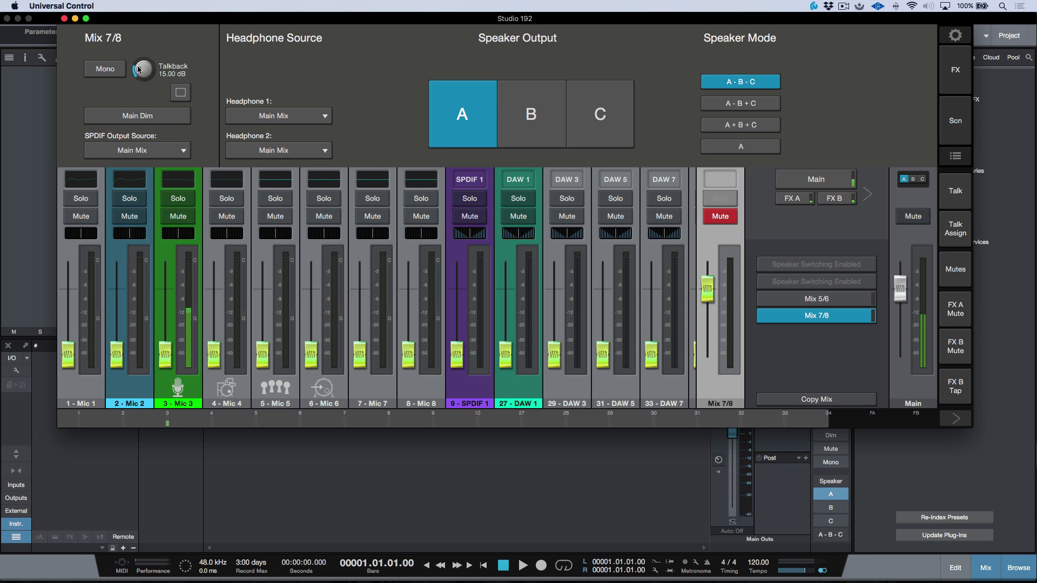
{"action": "left_click_drag", "start_coordinate": [139, 69], "coordinate": [138, 90]}
{"action": "key", "text": "super+Tab"}
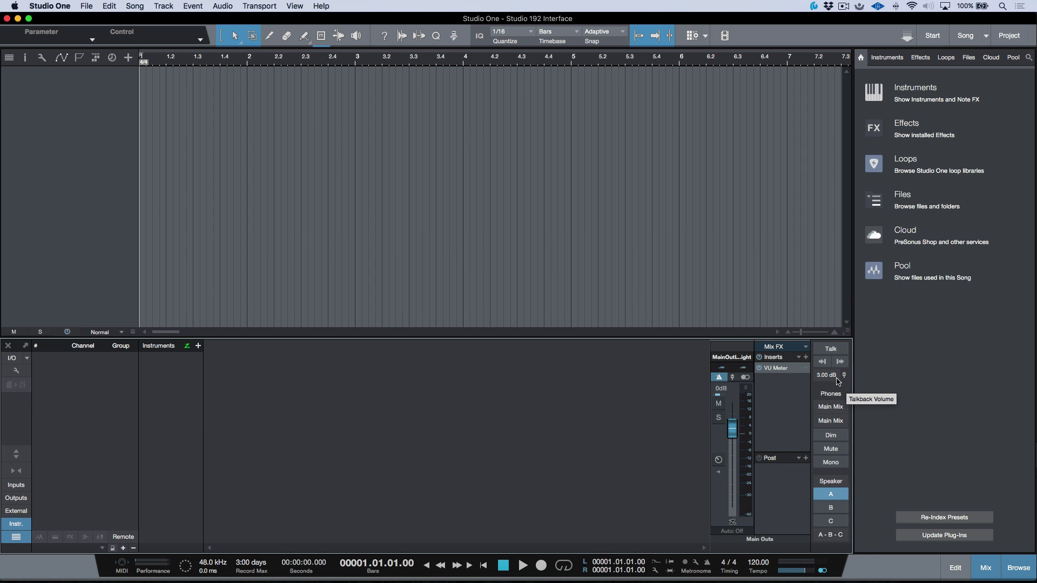
{"action": "key", "text": "super+Tab"}
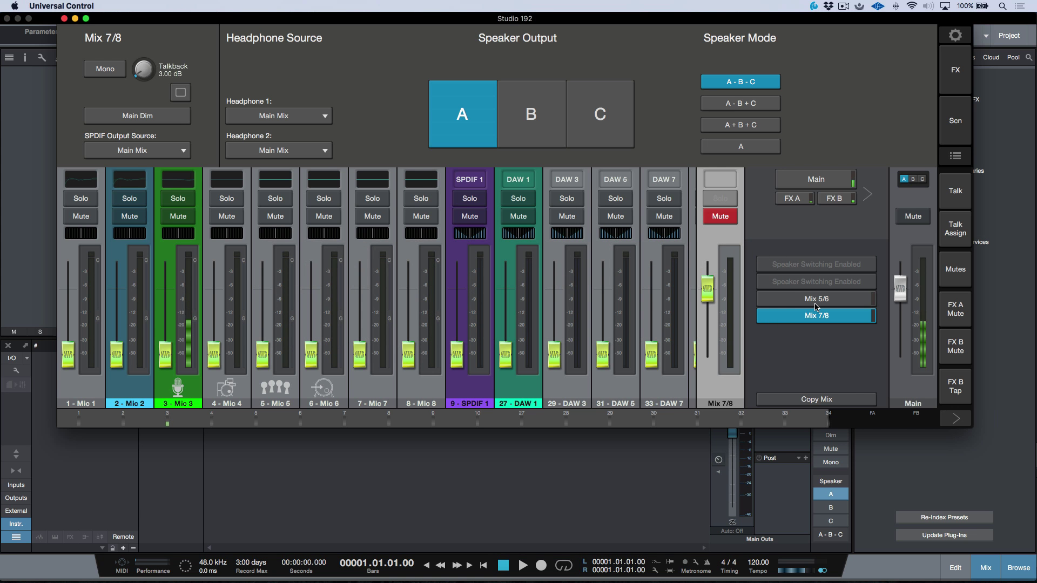
Examine the available talkback sources in Universal Control's system settings and in Studio One, and return to the Universal Control mixer
{"action": "left_click", "coordinate": [955, 35]}
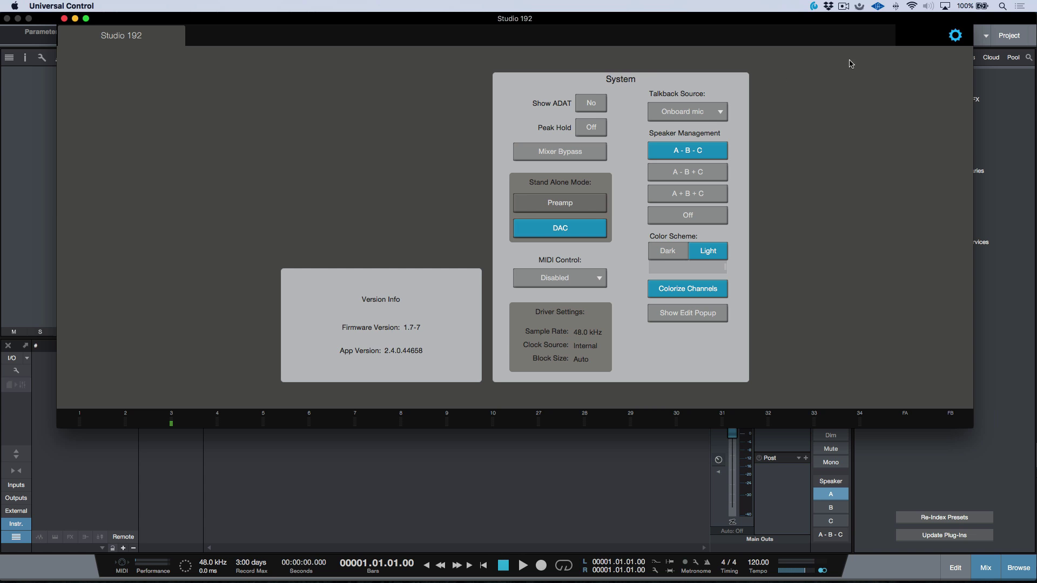
{"action": "left_click", "coordinate": [705, 113]}
{"action": "left_click", "coordinate": [806, 109]}
{"action": "key", "text": "super+Tab"}
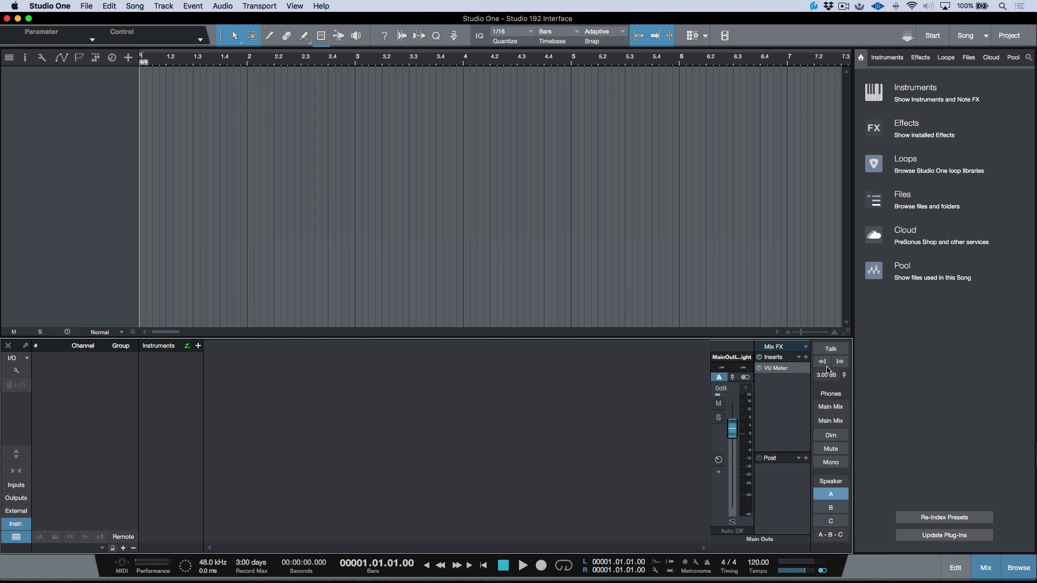
{"action": "left_click", "coordinate": [840, 362]}
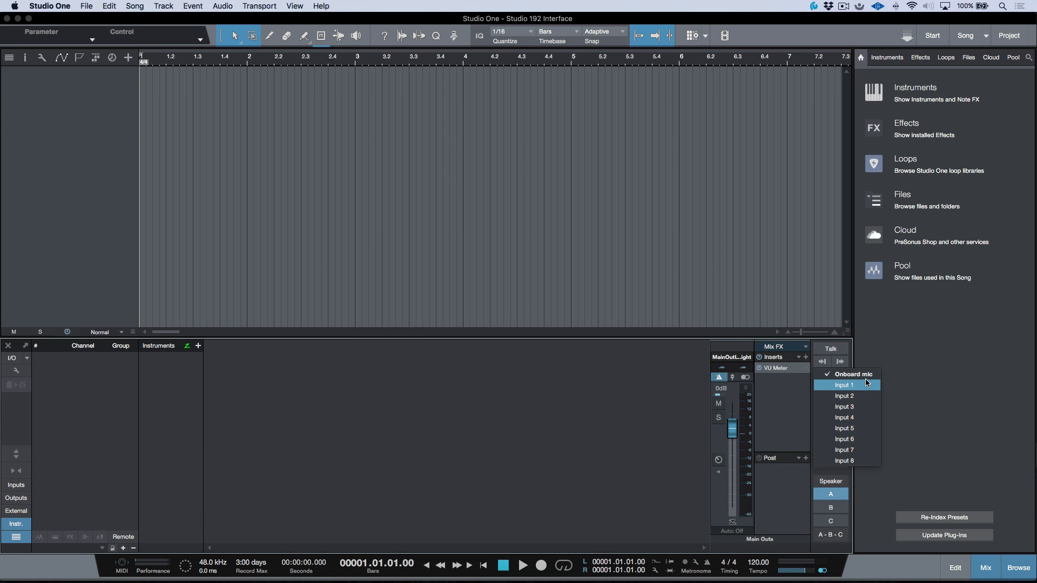
{"action": "left_click", "coordinate": [587, 401]}
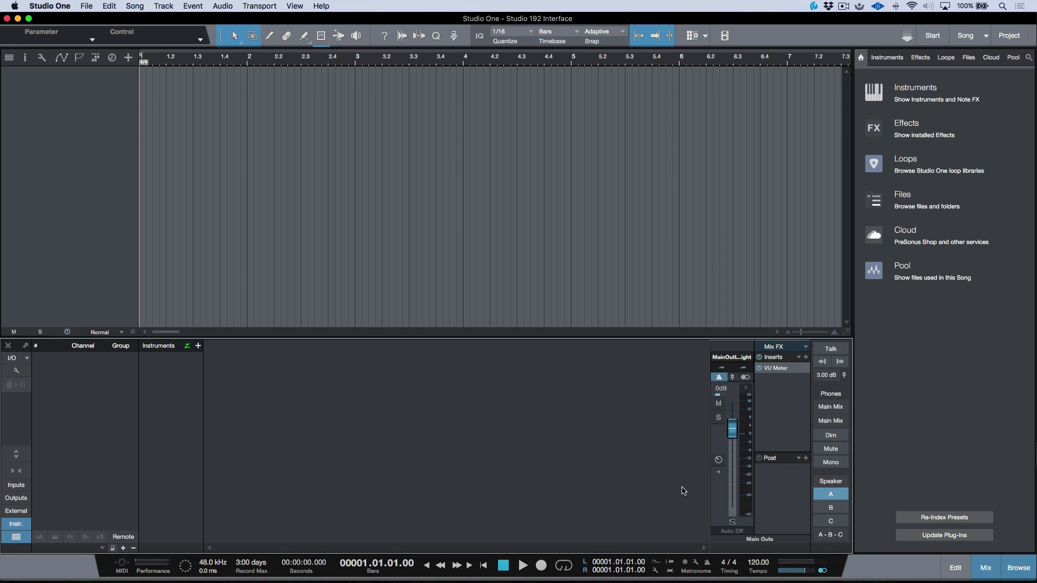
{"action": "key", "text": "super+Tab"}
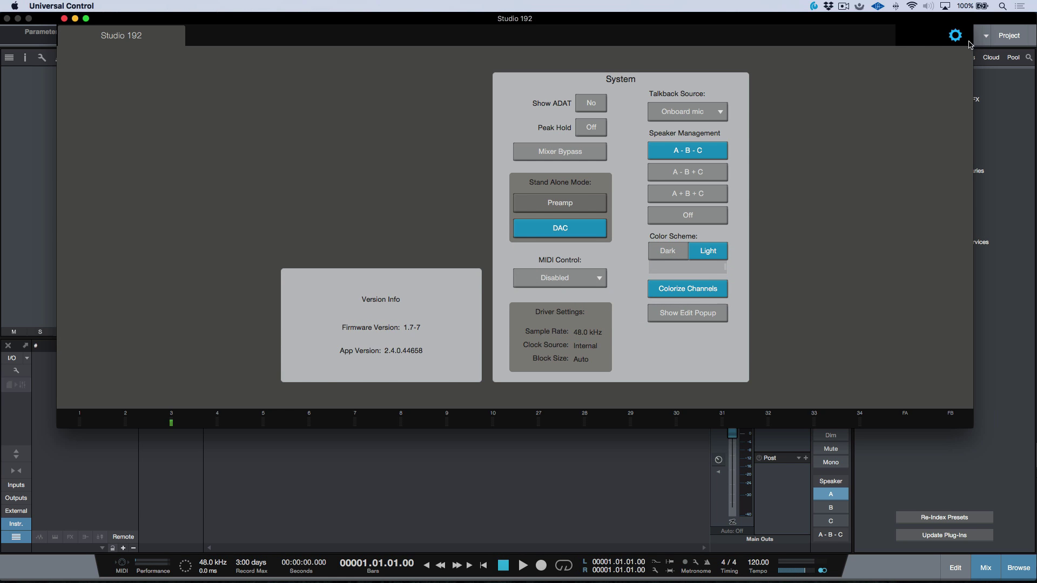
{"action": "left_click", "coordinate": [955, 36]}
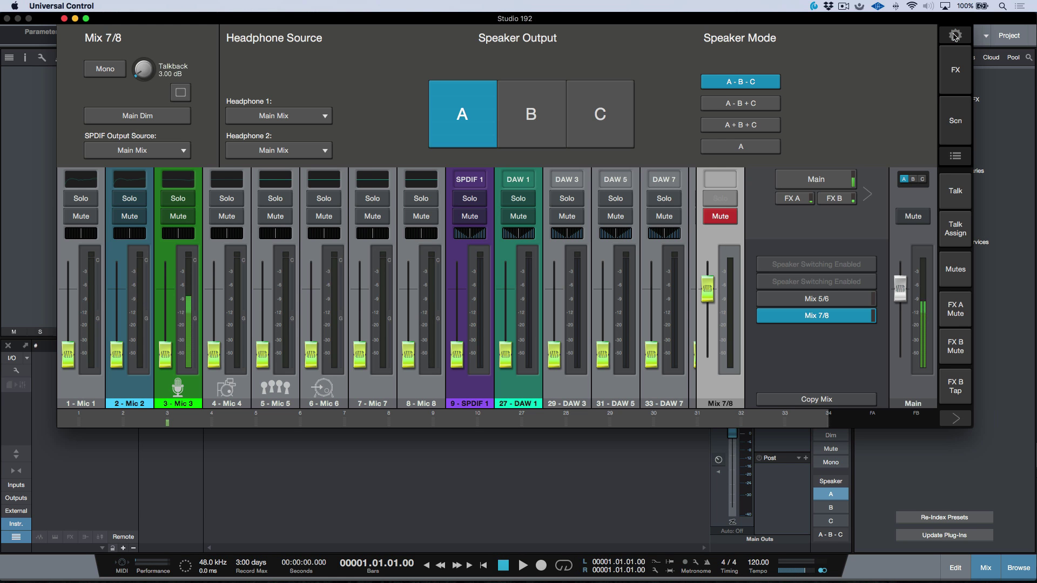
Show the channel presets for Mic 1 and set the preset category to Perc, then Keys
{"action": "left_click", "coordinate": [87, 391]}
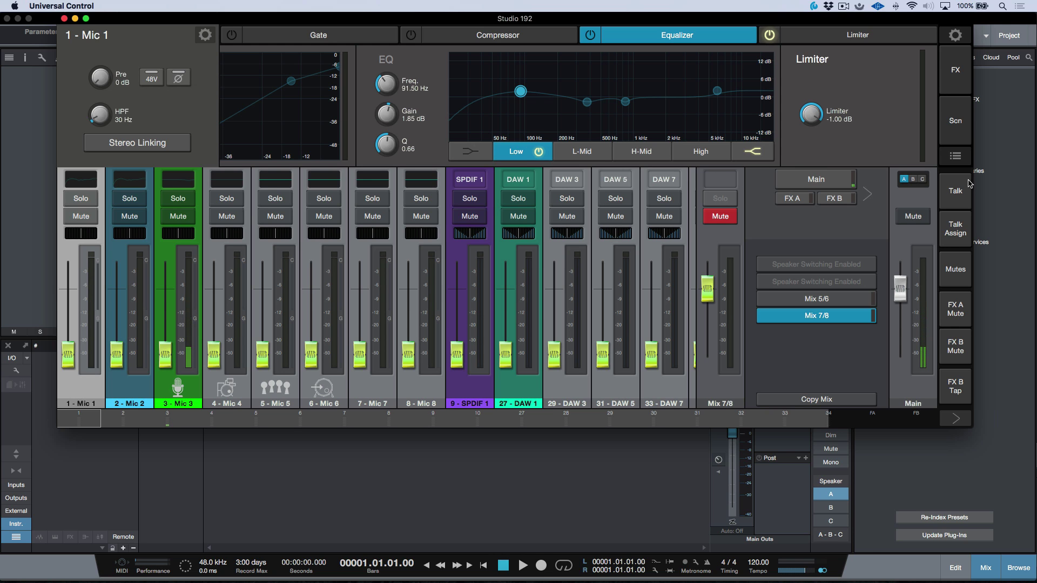
{"action": "left_click", "coordinate": [955, 156]}
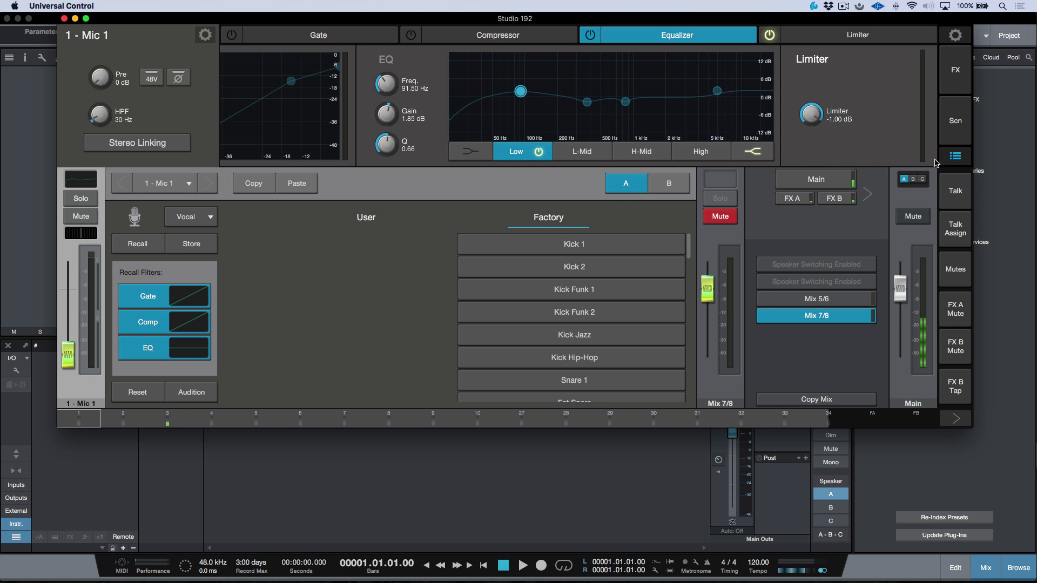
{"action": "left_click", "coordinate": [209, 217]}
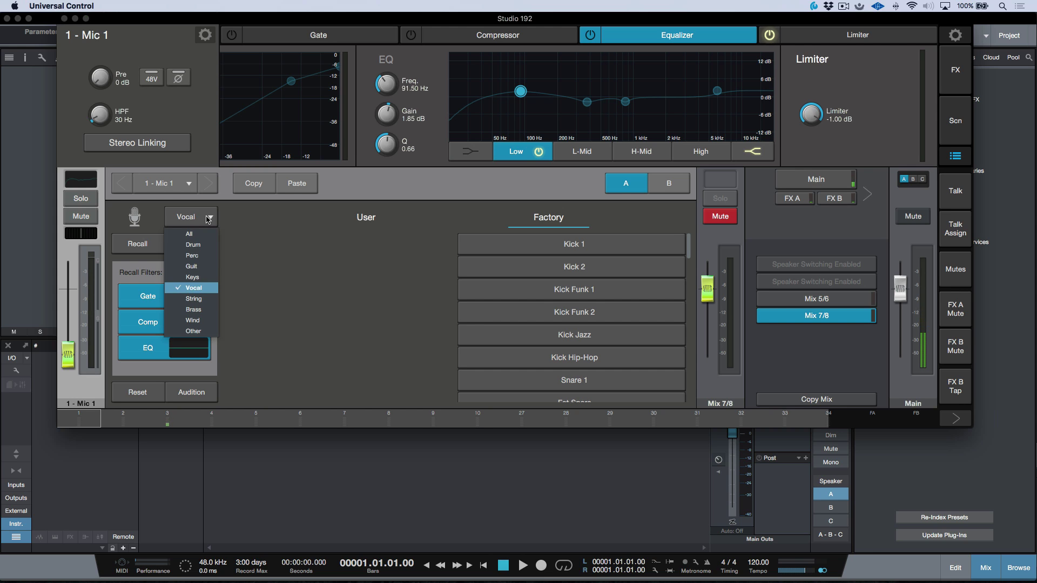
{"action": "left_click", "coordinate": [201, 256]}
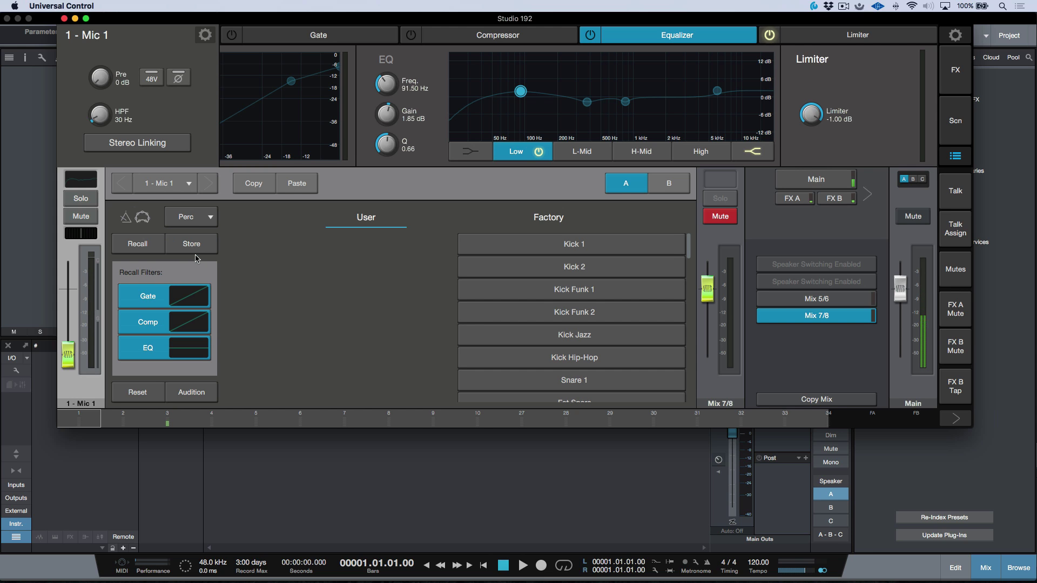
{"action": "left_click", "coordinate": [207, 217]}
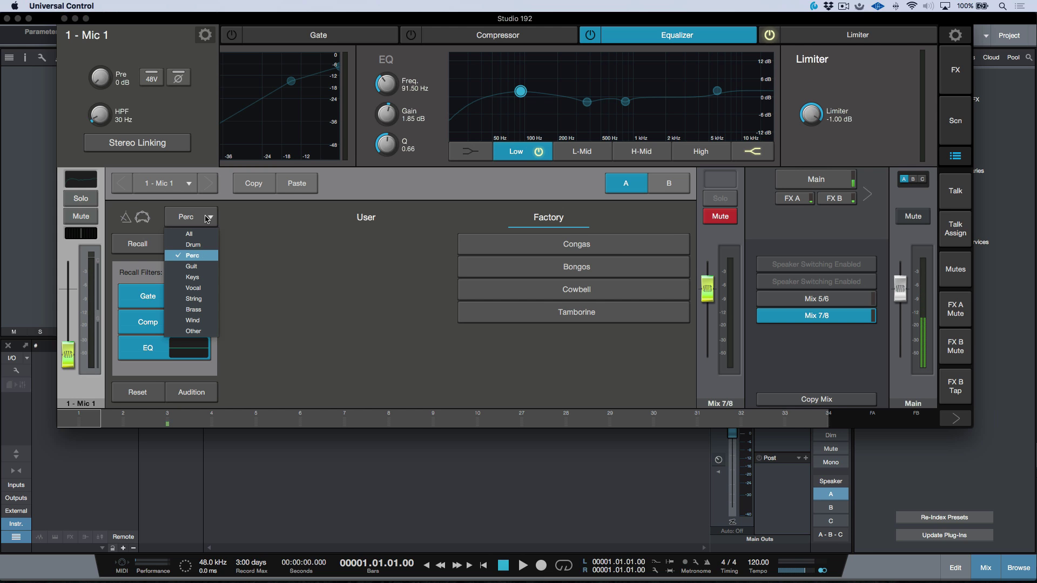
{"action": "left_click", "coordinate": [206, 277]}
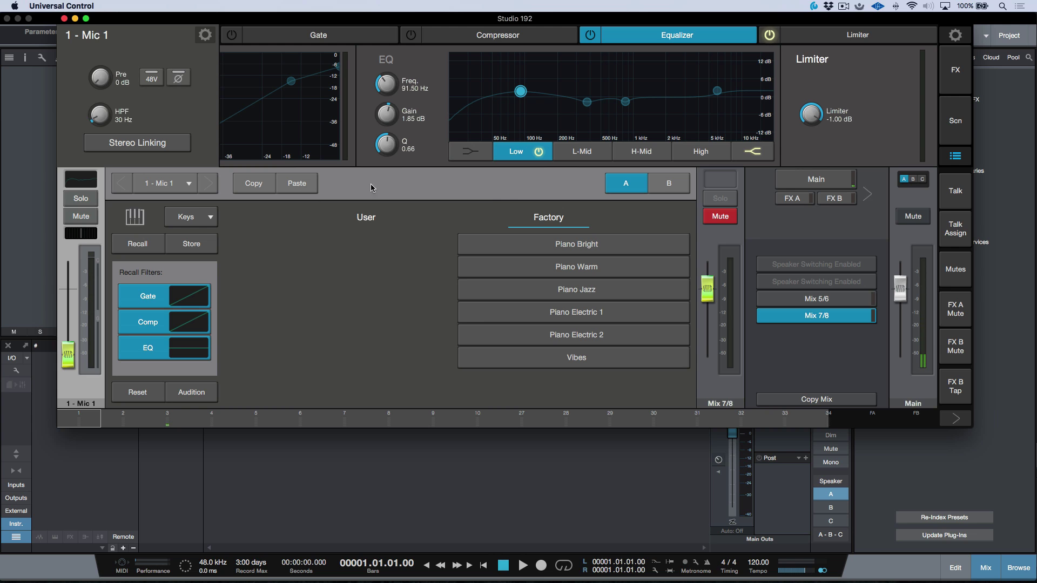
Audition the Piano Bright and Piano Jazz factory presets on Mic 1 and reset the channel settings
{"action": "left_click", "coordinate": [590, 251]}
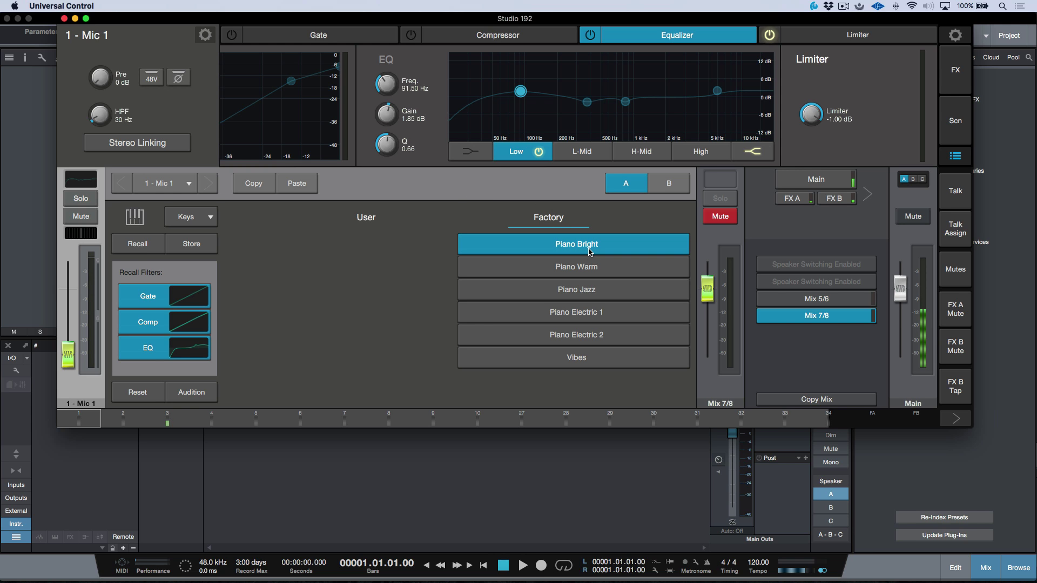
{"action": "left_click", "coordinate": [197, 397]}
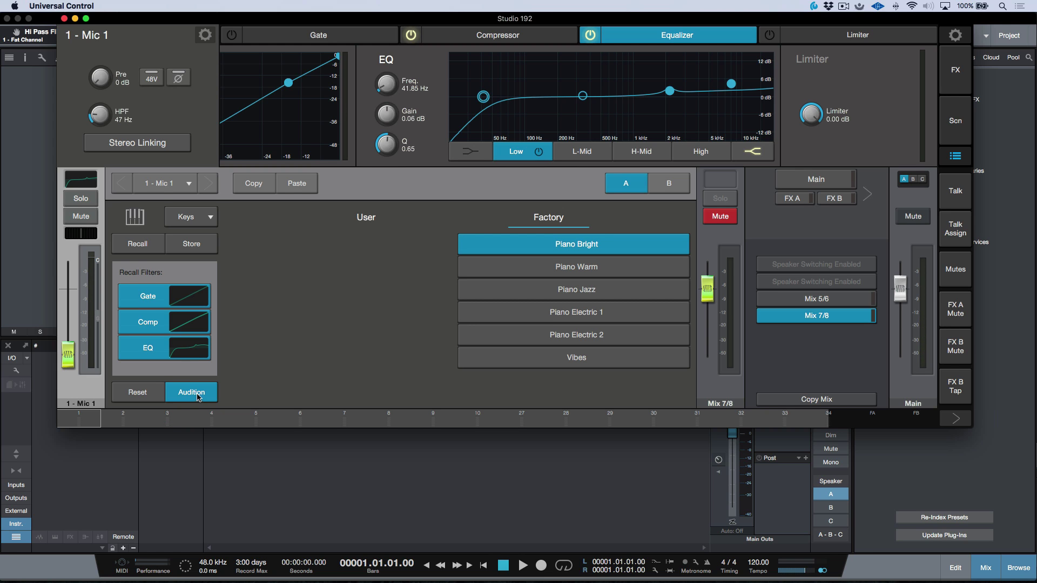
{"action": "left_click", "coordinate": [582, 95]}
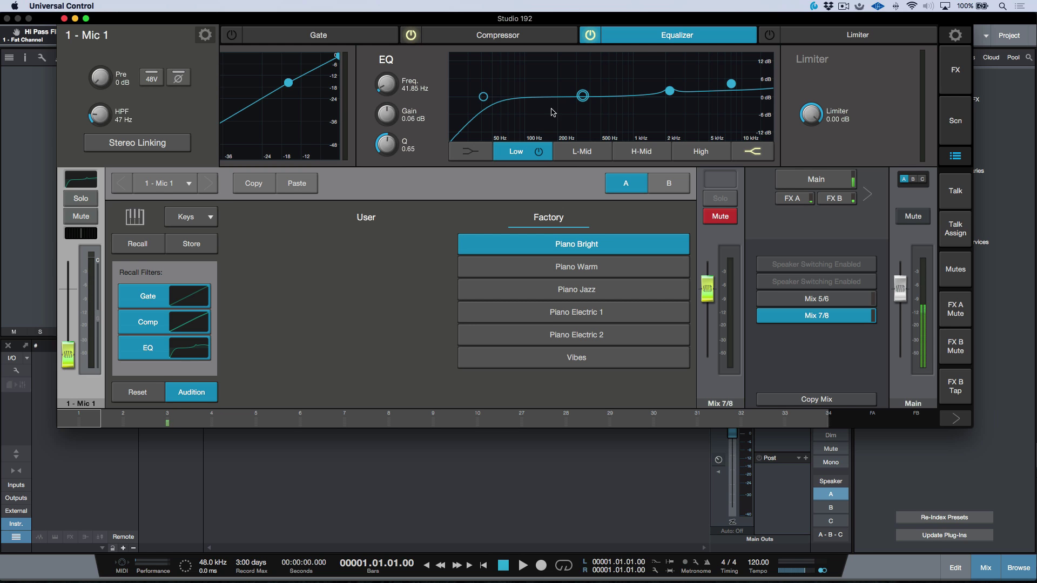
{"action": "left_click", "coordinate": [579, 292]}
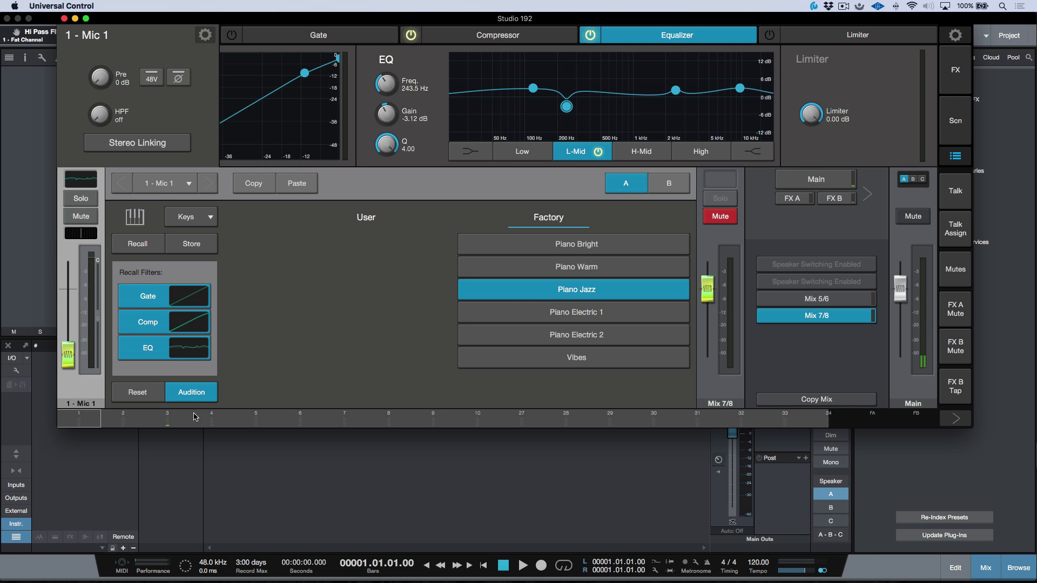
{"action": "left_click", "coordinate": [136, 393]}
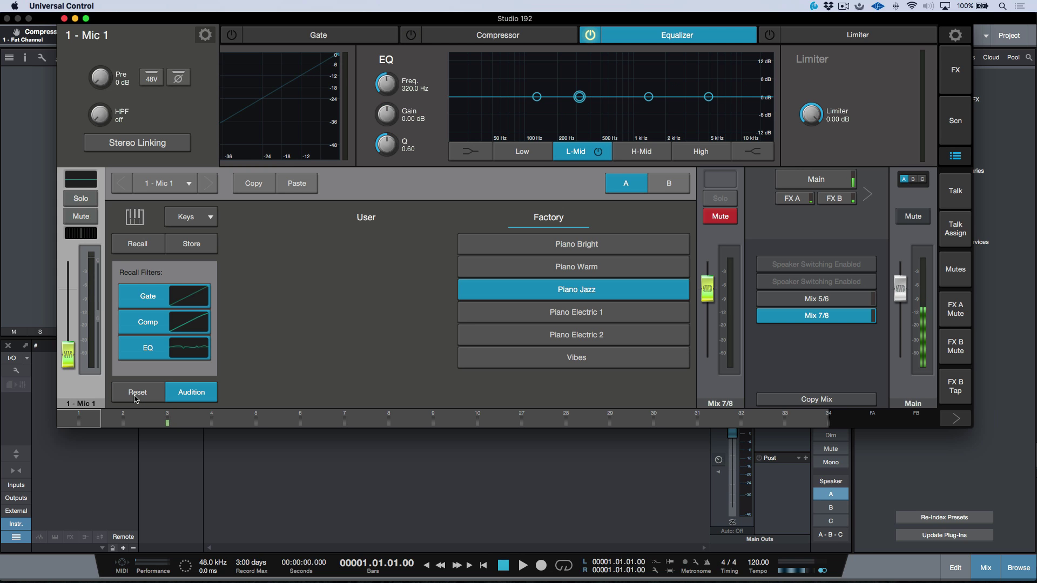
Audition the other piano factory presets on Mic 1 in turn, ending on Piano Electric 2
{"action": "left_click", "coordinate": [573, 245]}
{"action": "left_click", "coordinate": [608, 273]}
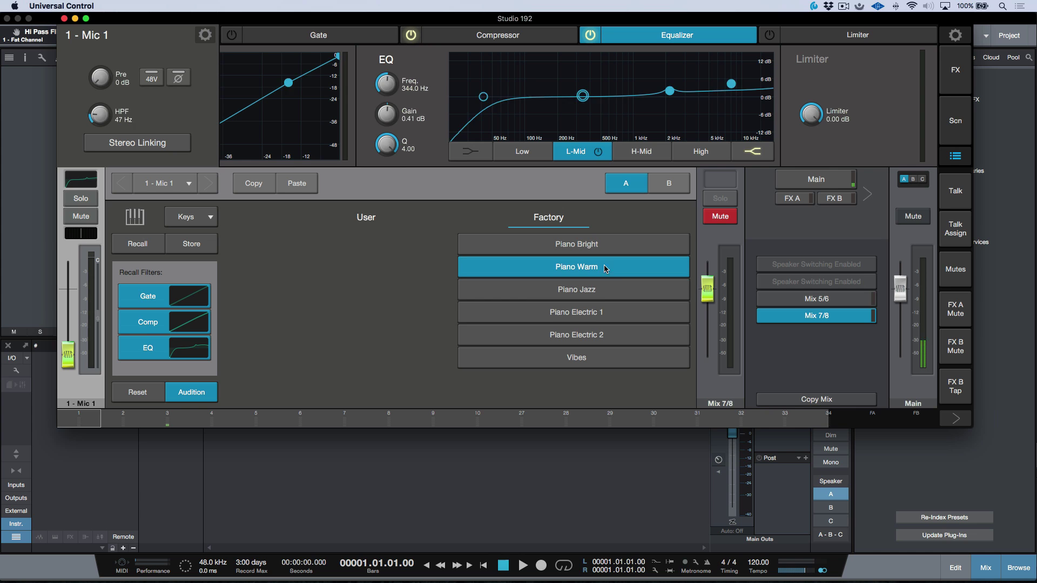
{"action": "left_click", "coordinate": [603, 297]}
{"action": "left_click", "coordinate": [617, 309]}
{"action": "left_click", "coordinate": [617, 336]}
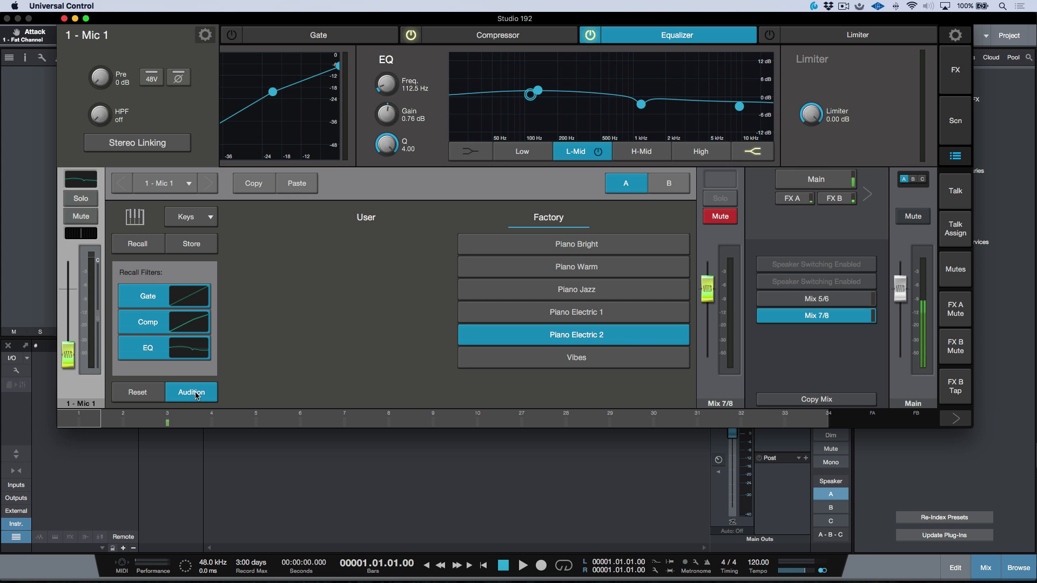
Return to the channel faders, view Mic 1's low-mid EQ band, and select Mic 2 and then Mic 1 again to end the audition
{"action": "left_click", "coordinate": [954, 156]}
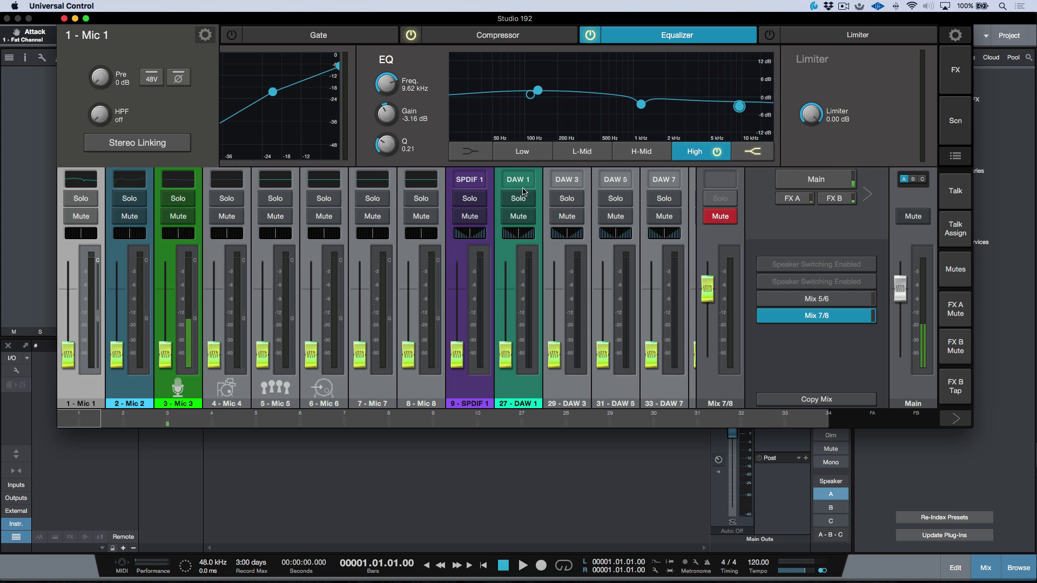
{"action": "left_click", "coordinate": [530, 94]}
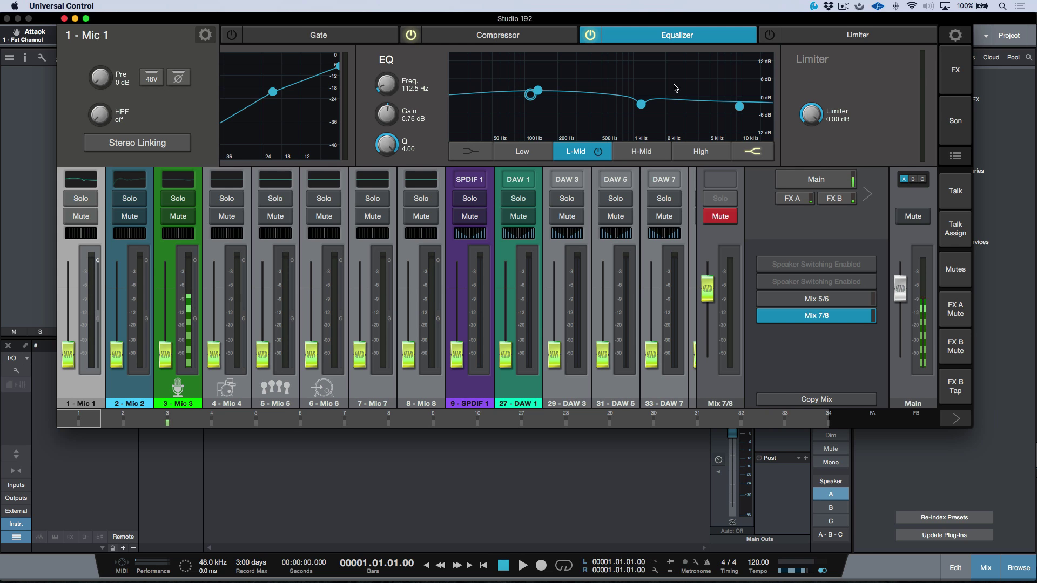
{"action": "left_click", "coordinate": [128, 386]}
{"action": "left_click", "coordinate": [85, 387]}
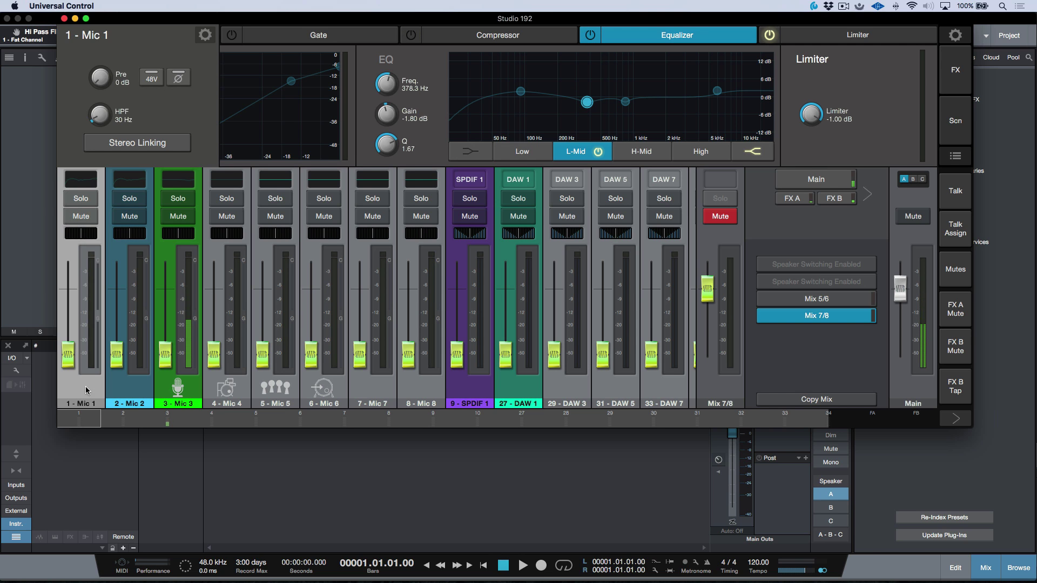
Audition the Piano Jazz factory preset on Mic 1 and return to the channel faders
{"action": "left_click", "coordinate": [953, 158]}
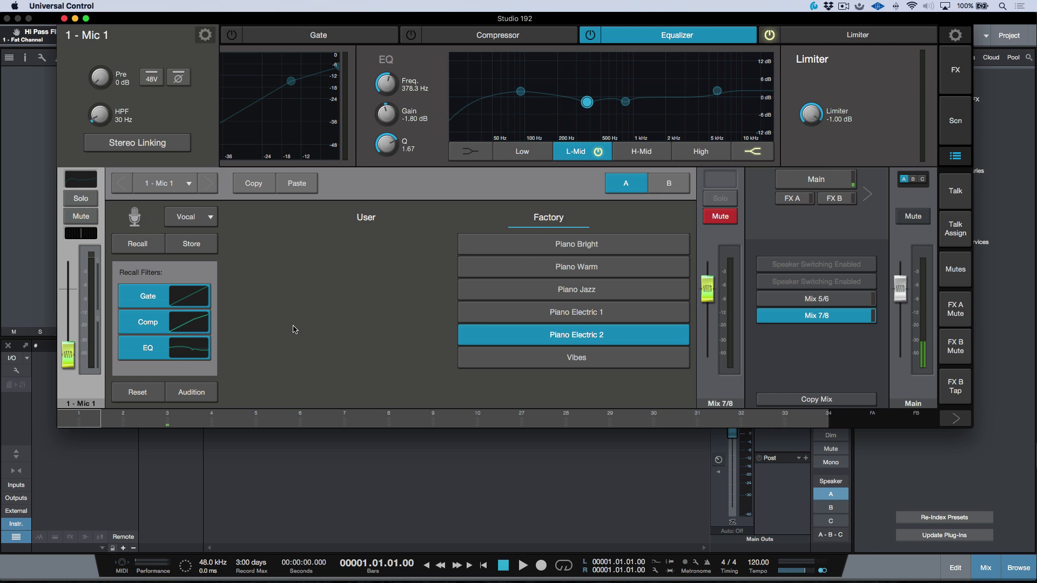
{"action": "left_click", "coordinate": [566, 291]}
{"action": "left_click", "coordinate": [181, 394]}
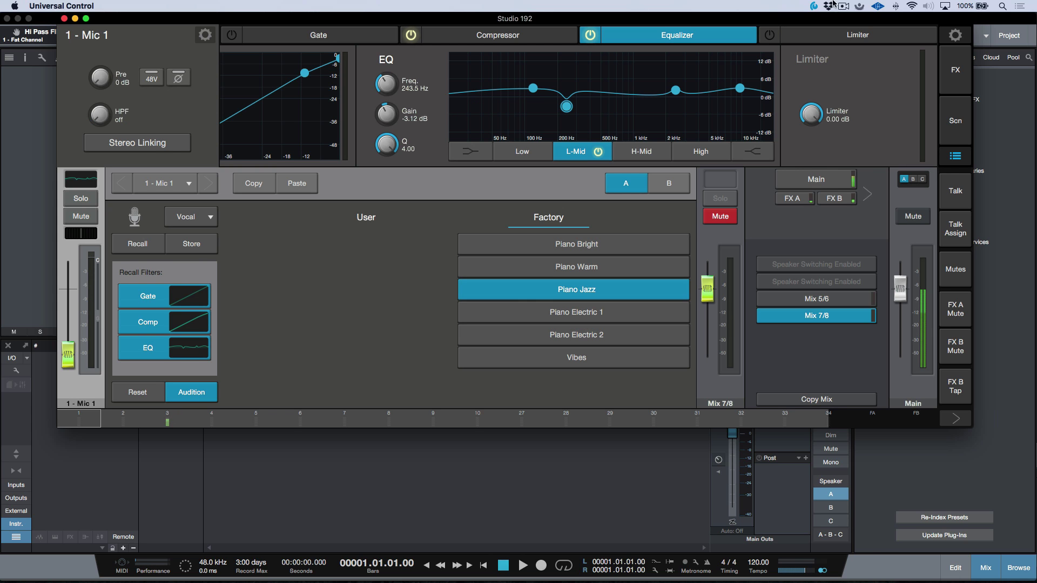
{"action": "left_click", "coordinate": [955, 156]}
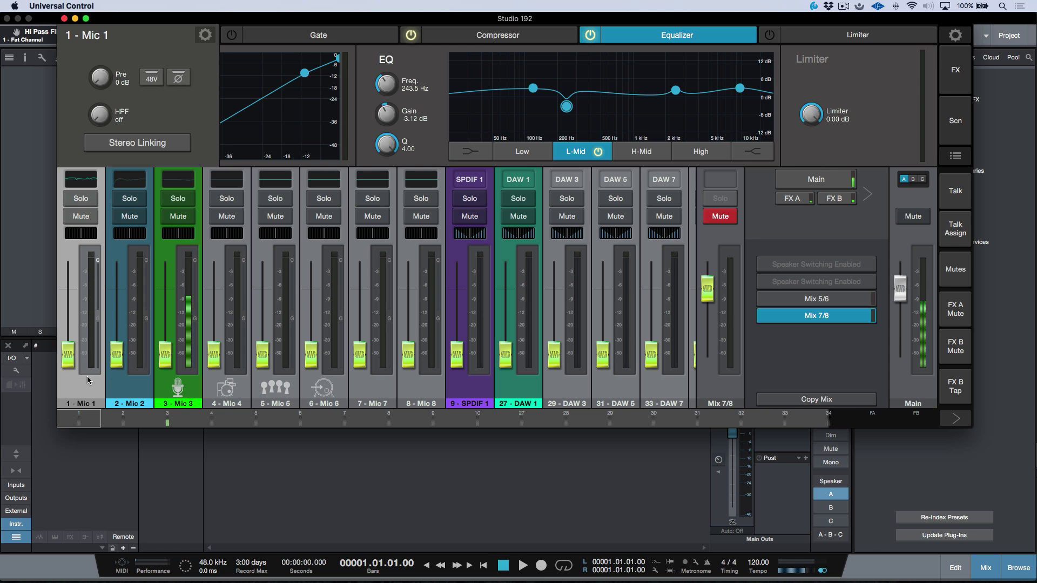
Show the channel presets for Mic 2 and set the preset category to Guit
{"action": "left_click", "coordinate": [125, 391]}
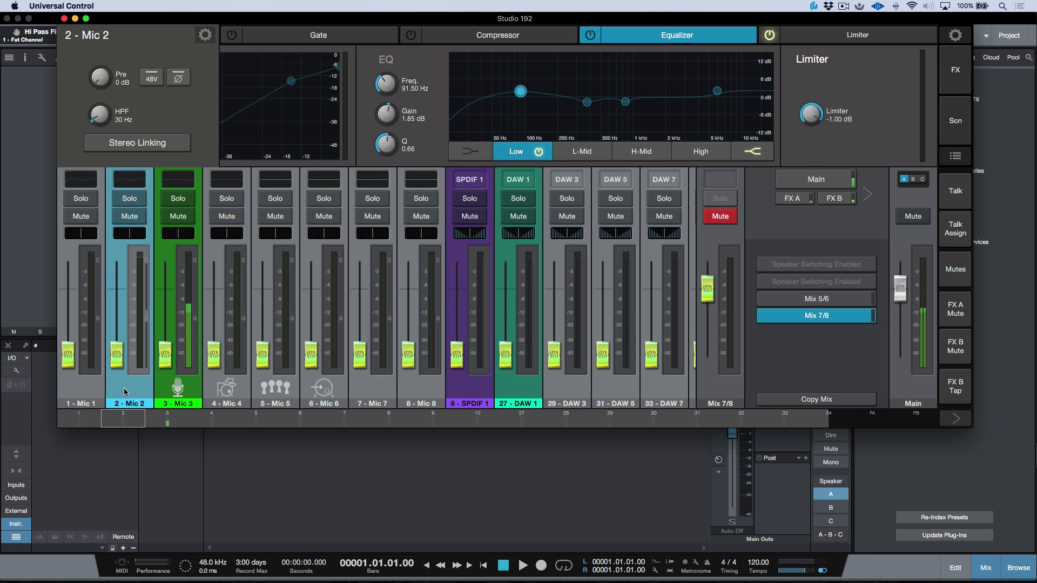
{"action": "left_click", "coordinate": [955, 156]}
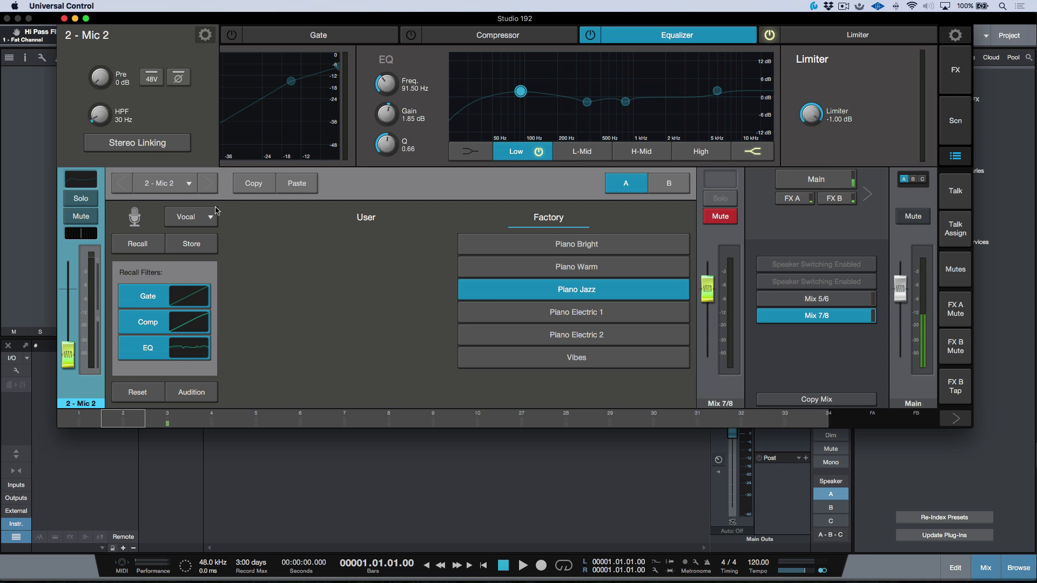
{"action": "left_click", "coordinate": [191, 218]}
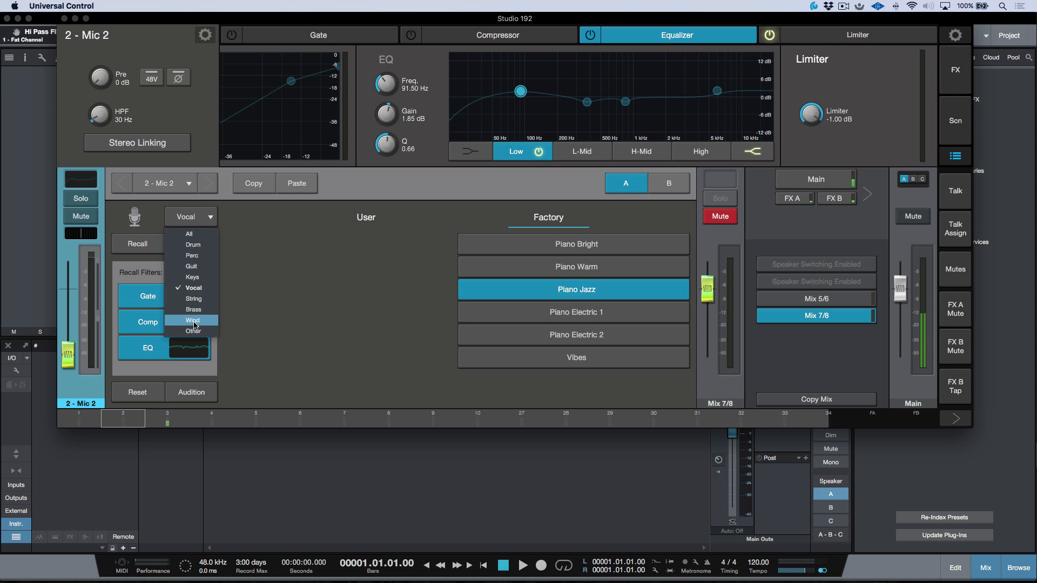
{"action": "left_click", "coordinate": [191, 266]}
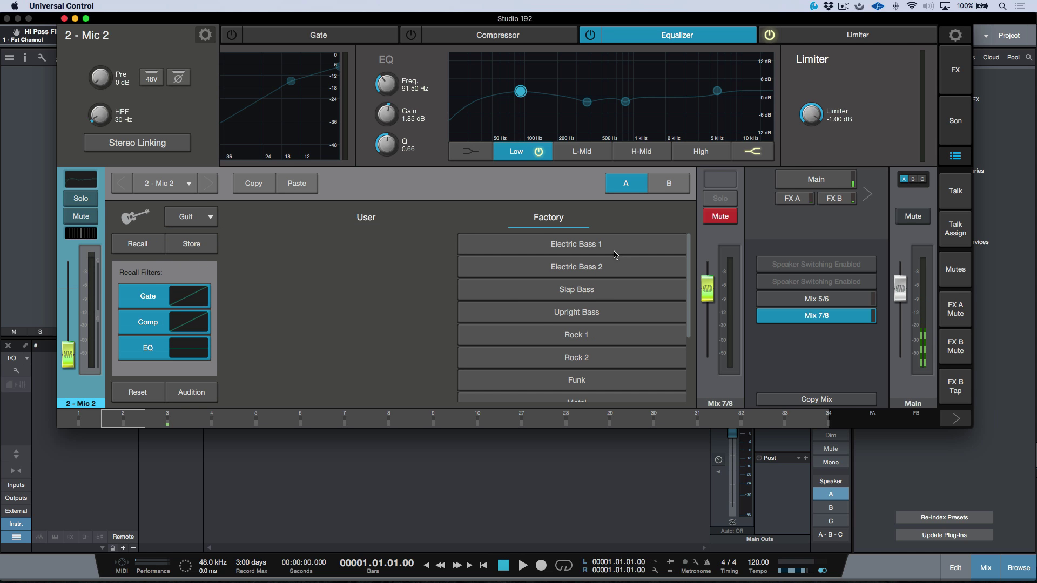
Audition the Electric Bass 1 factory preset on Mic 2, reset the channel's settings and return to the channel faders
{"action": "left_click", "coordinate": [584, 246]}
{"action": "left_click", "coordinate": [198, 395]}
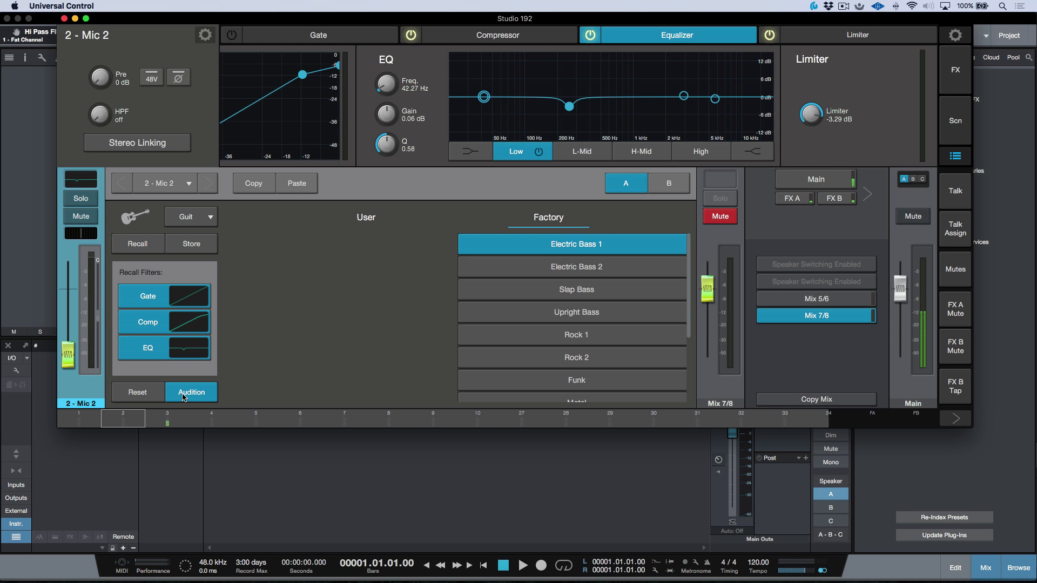
{"action": "left_click", "coordinate": [144, 394]}
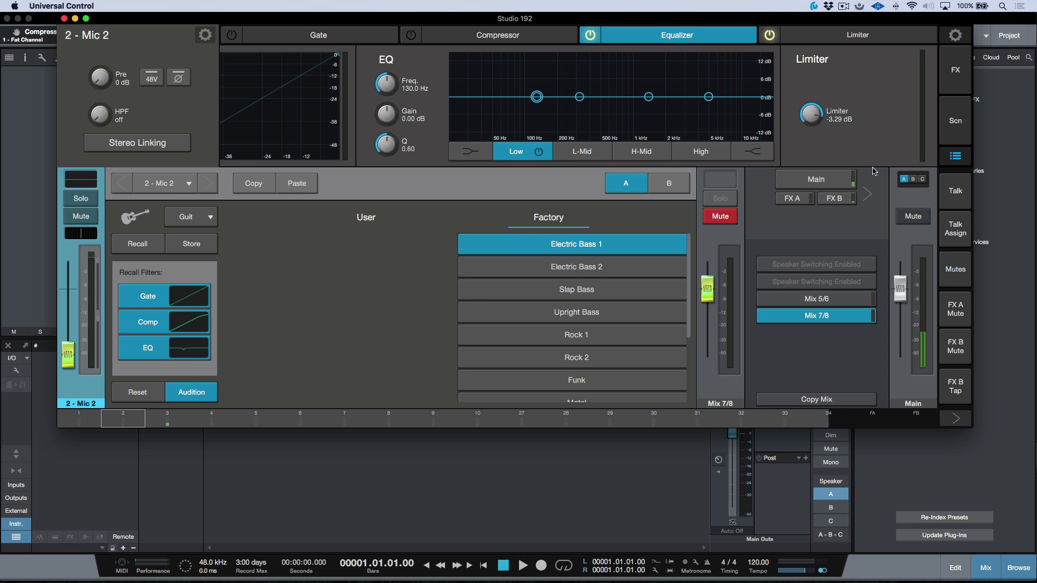
{"action": "left_click", "coordinate": [956, 157]}
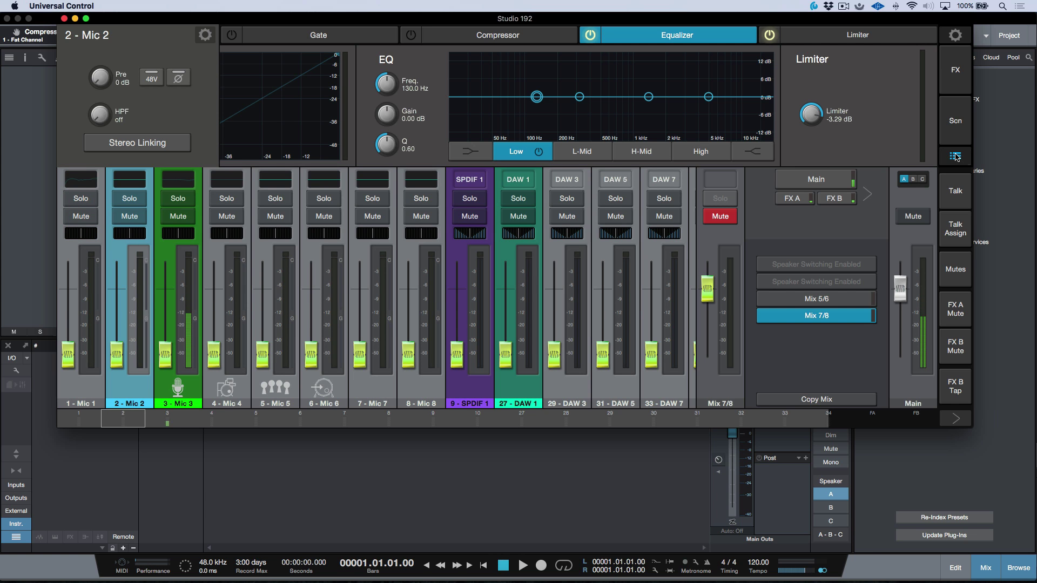
Copy Mic 3's channel settings onto the ADAT 1 channel and return to the channel faders
{"action": "left_click", "coordinate": [956, 157]}
{"action": "left_click", "coordinate": [208, 183]}
{"action": "left_click", "coordinate": [165, 183]}
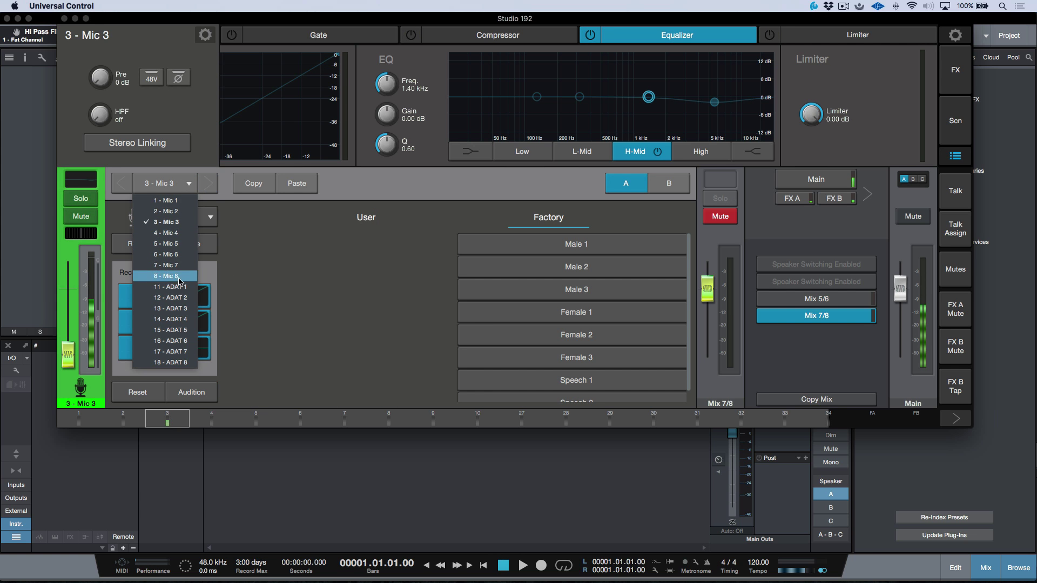
{"action": "left_click", "coordinate": [180, 287]}
{"action": "left_click", "coordinate": [306, 185]}
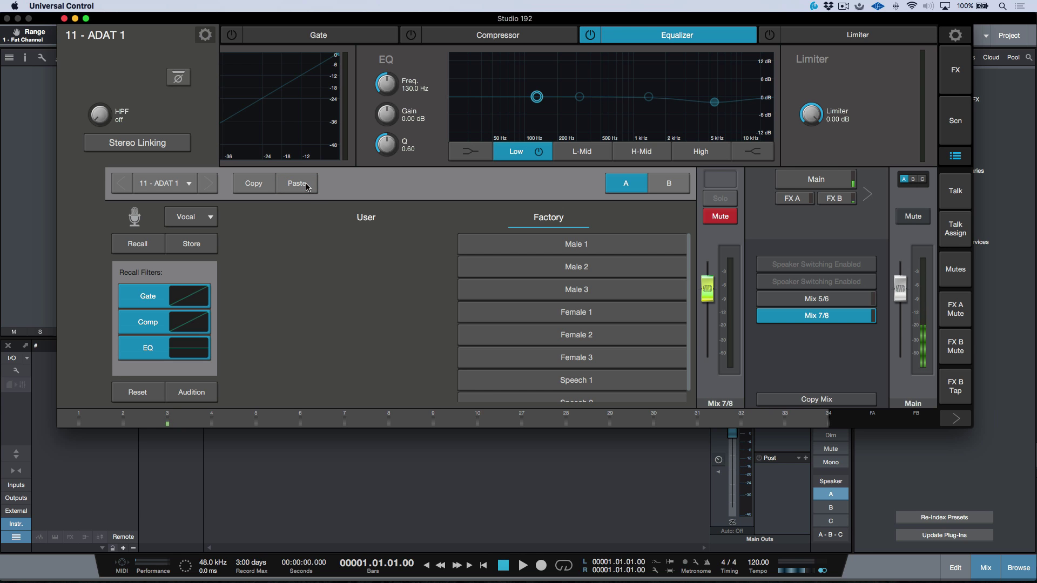
{"action": "left_click", "coordinate": [950, 158]}
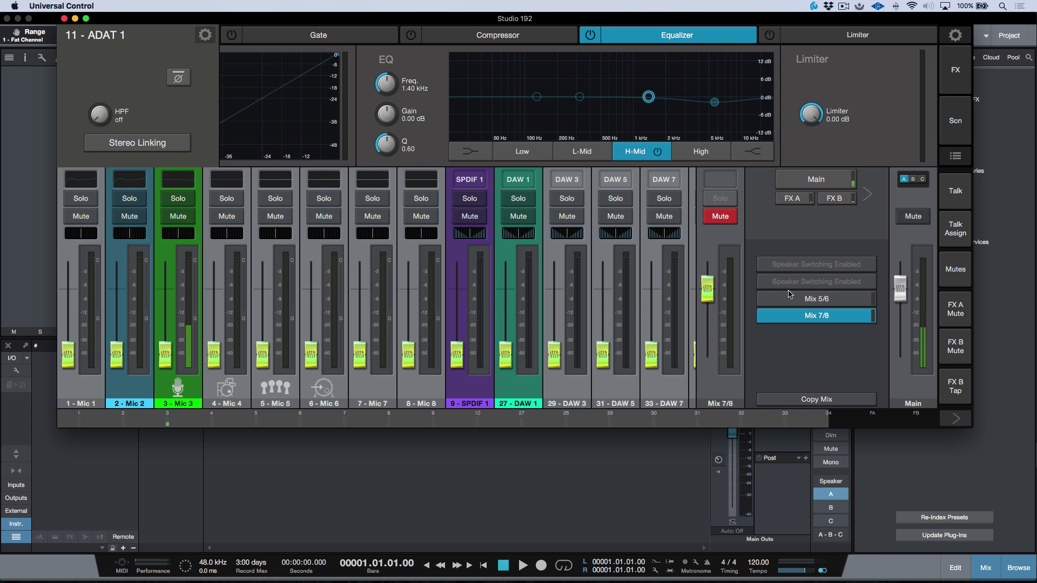
Set the Main output's speaker mode to A, and view the FX A and FX B send mixes, ending on FX A
{"action": "left_click", "coordinate": [930, 401]}
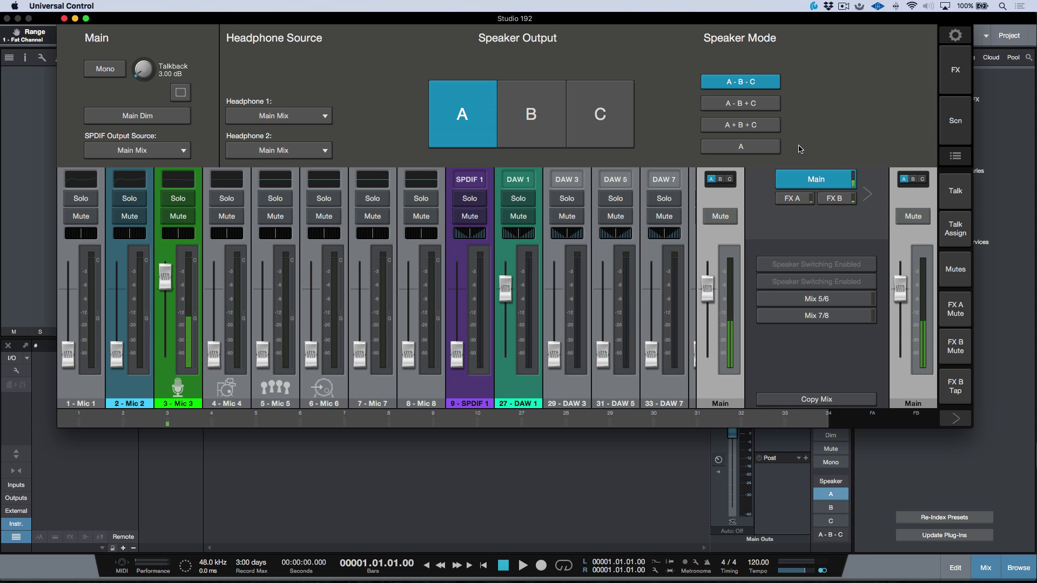
{"action": "left_click", "coordinate": [750, 147]}
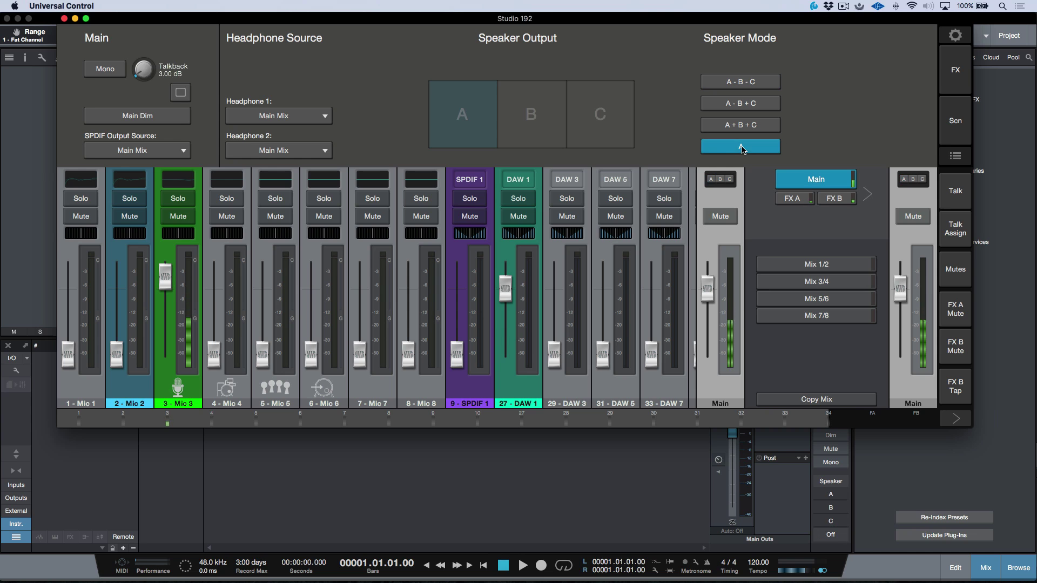
{"action": "left_click", "coordinate": [794, 199]}
{"action": "left_click", "coordinate": [833, 200]}
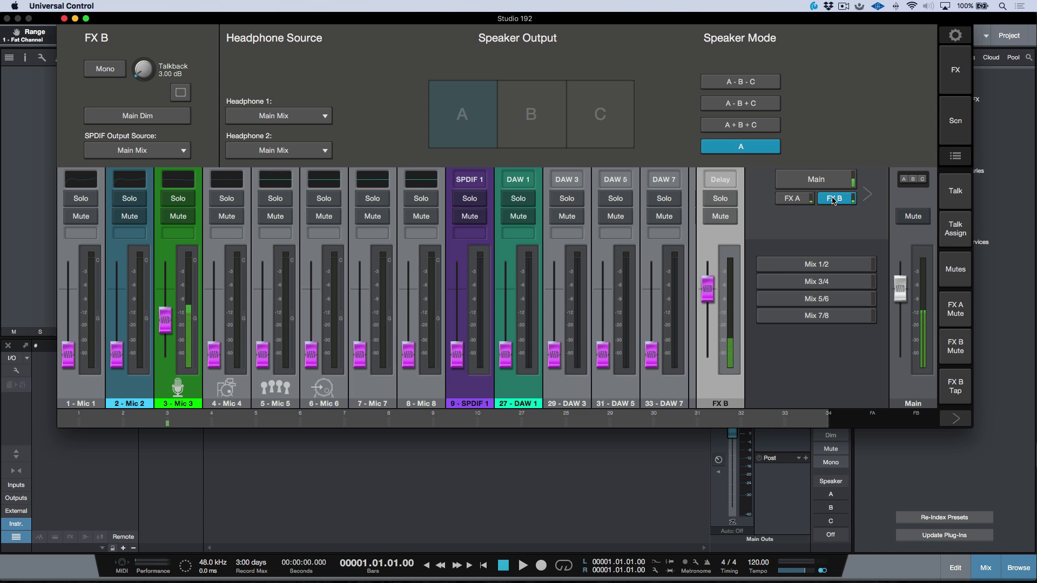
{"action": "left_click", "coordinate": [798, 199]}
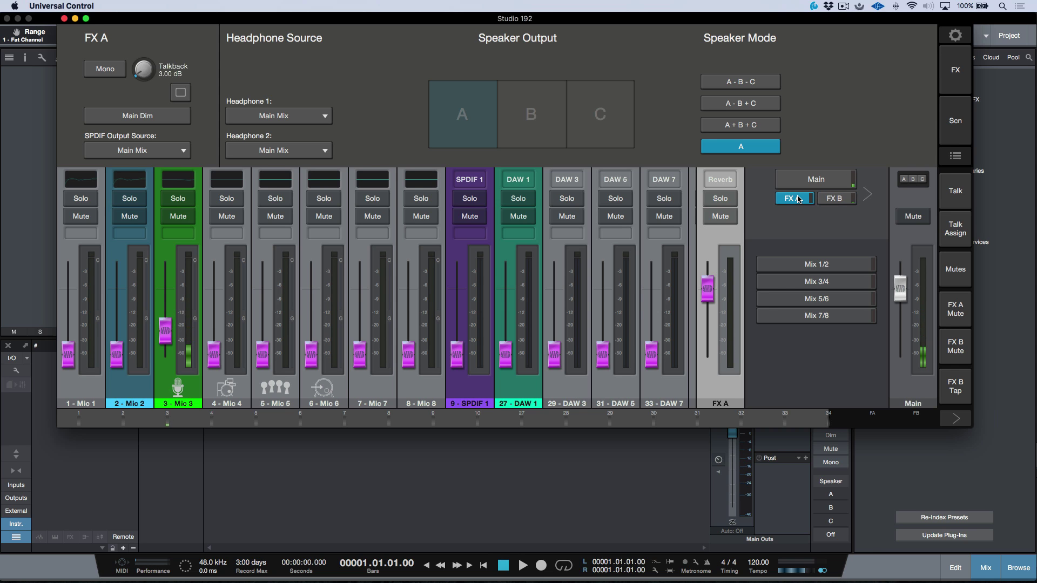